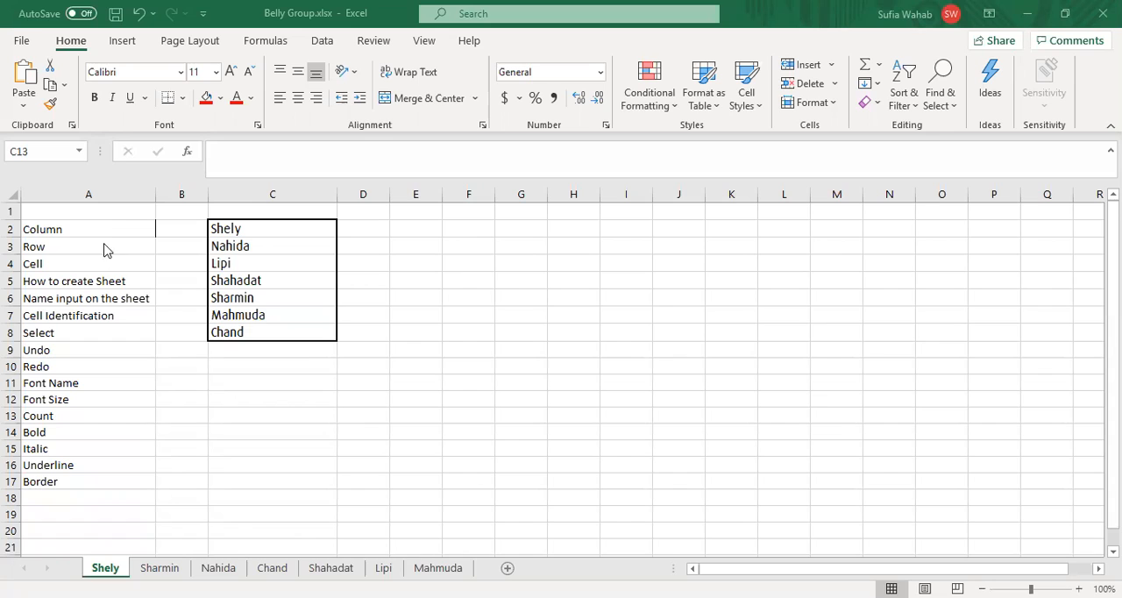
Step: Examine how columns are lettered by selecting columns A, AA and AB, then A, B and C again
left_click(103, 191)
left_click(91, 194)
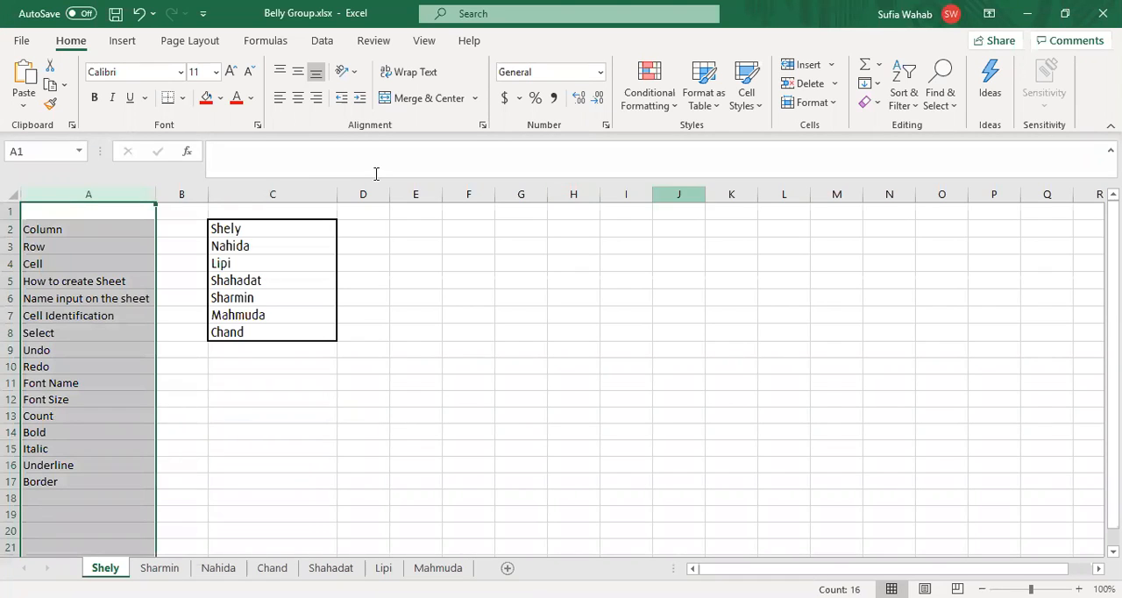
left_click(724, 190)
key("Right")
key("Right")
key("Right")
key("Right")
key("Right")
key("Right")
key("Right")
key("Right")
key("Right")
key("Right")
key("Right")
key("Right")
key("Right")
key("Right")
key("Right")
key("Right")
key("Right")
key("Right")
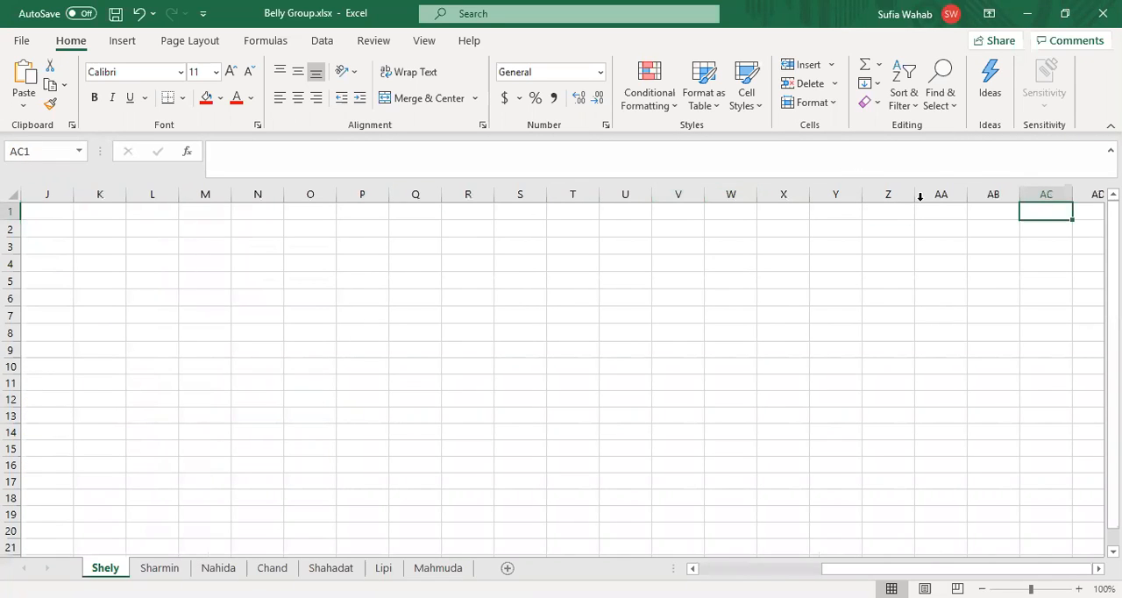
left_click(936, 186)
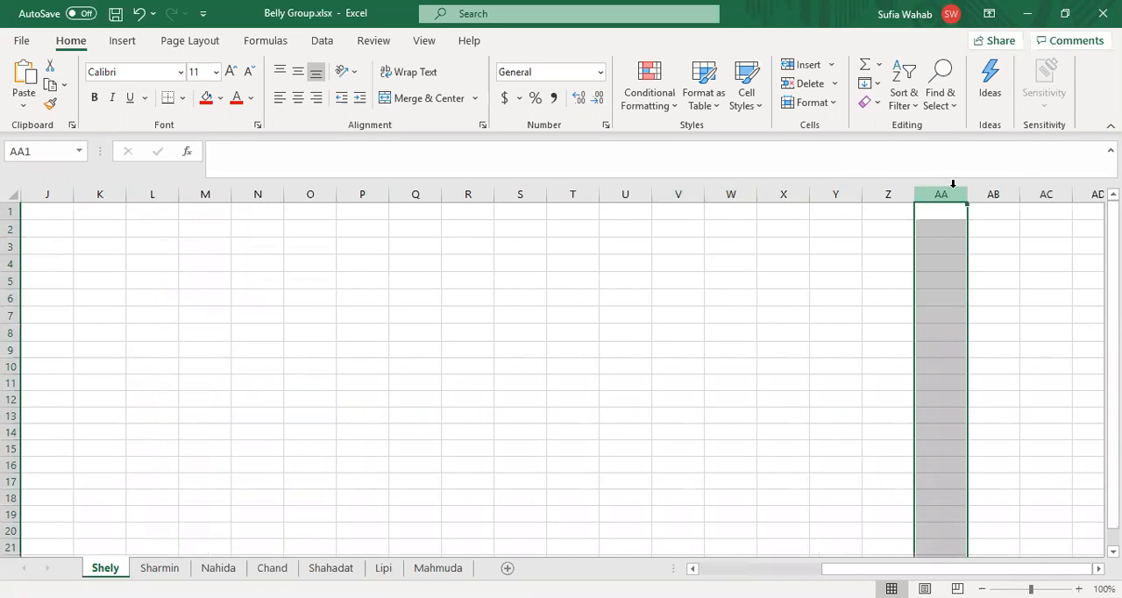
left_click(991, 185)
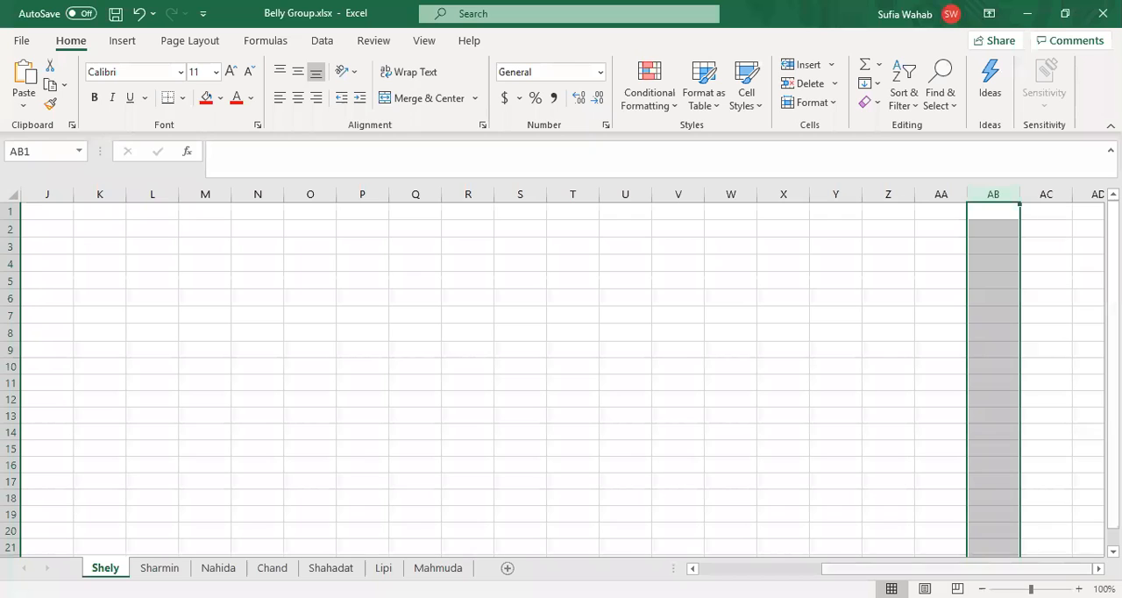
scroll(180, 403, "left", 3)
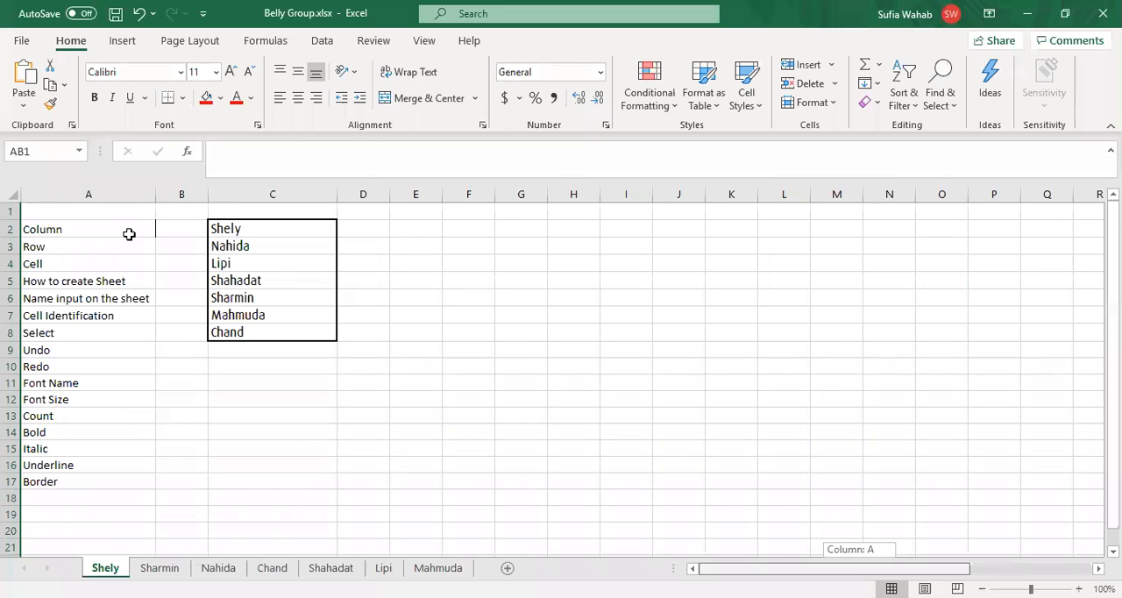
left_click(105, 194)
left_click(189, 193)
left_click(280, 183)
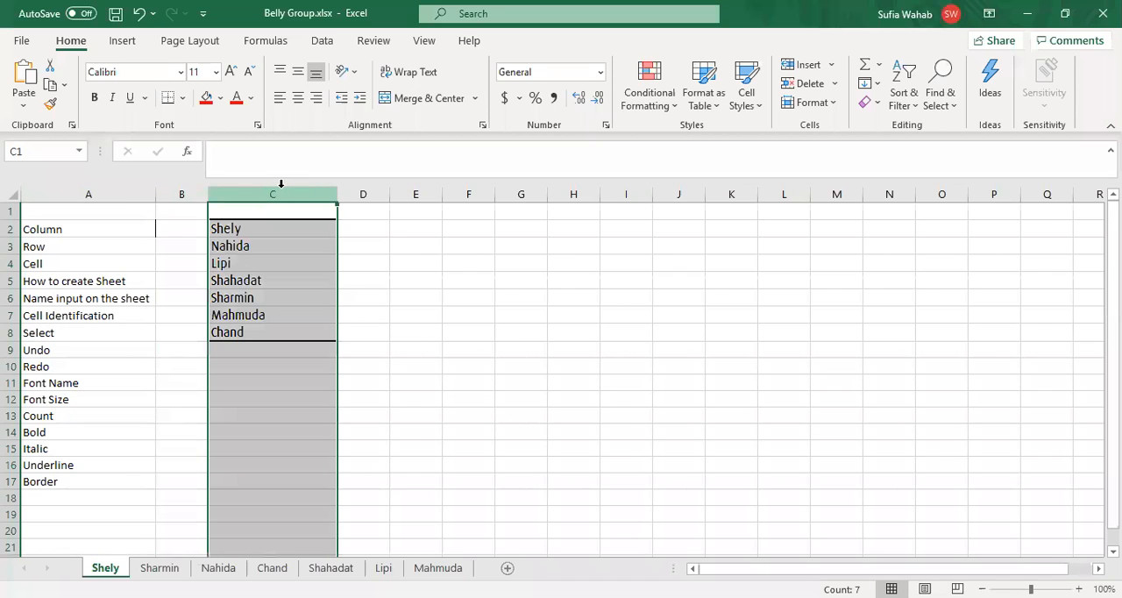
Step: Examine the numbered rows, starting from row 1 and moving down column A to A19
left_click(57, 247)
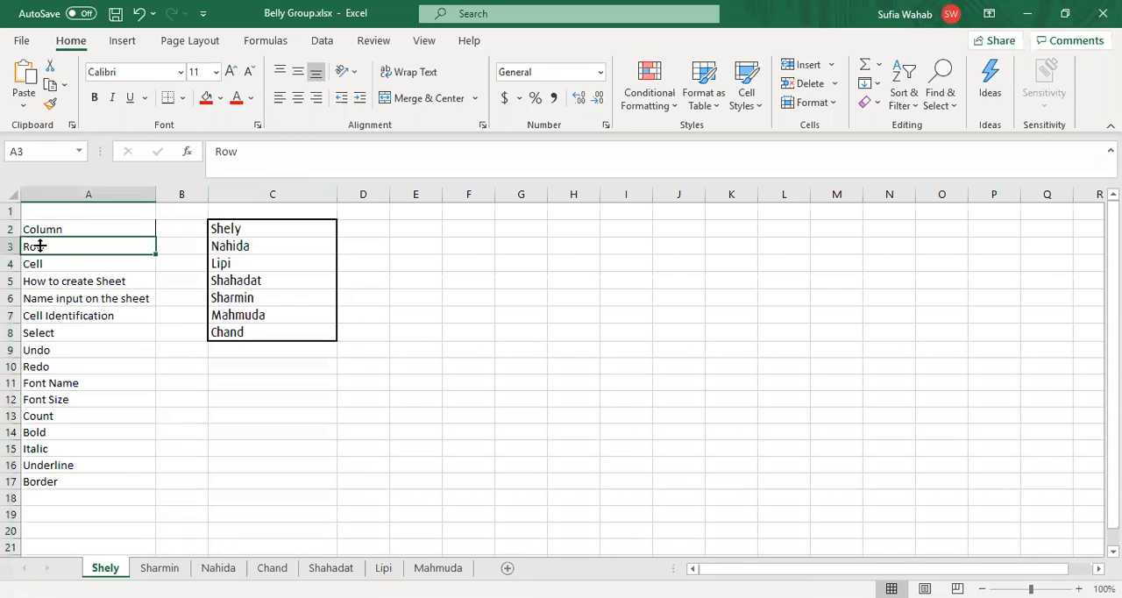
left_click(12, 209)
key("Down")
key("Down")
key("Down")
key("Down")
key("Down")
key("Down")
key("Down")
key("Down")
key("Down")
key("Down")
key("Down")
key("Down")
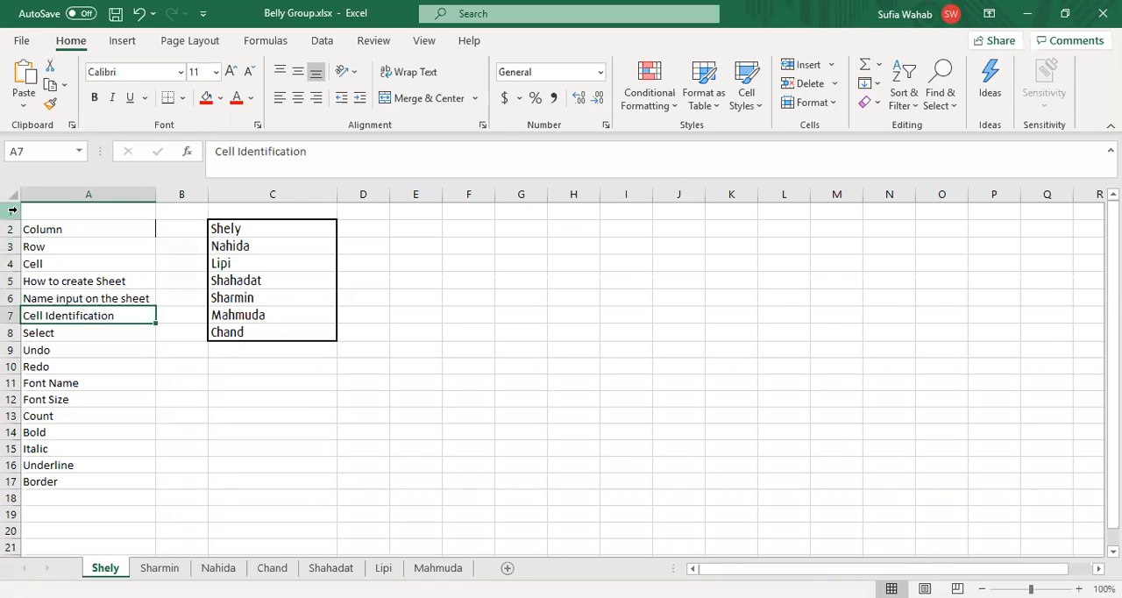
key("Down")
key("Down")
key("Down")
key("Down")
key("Down")
key("Down")
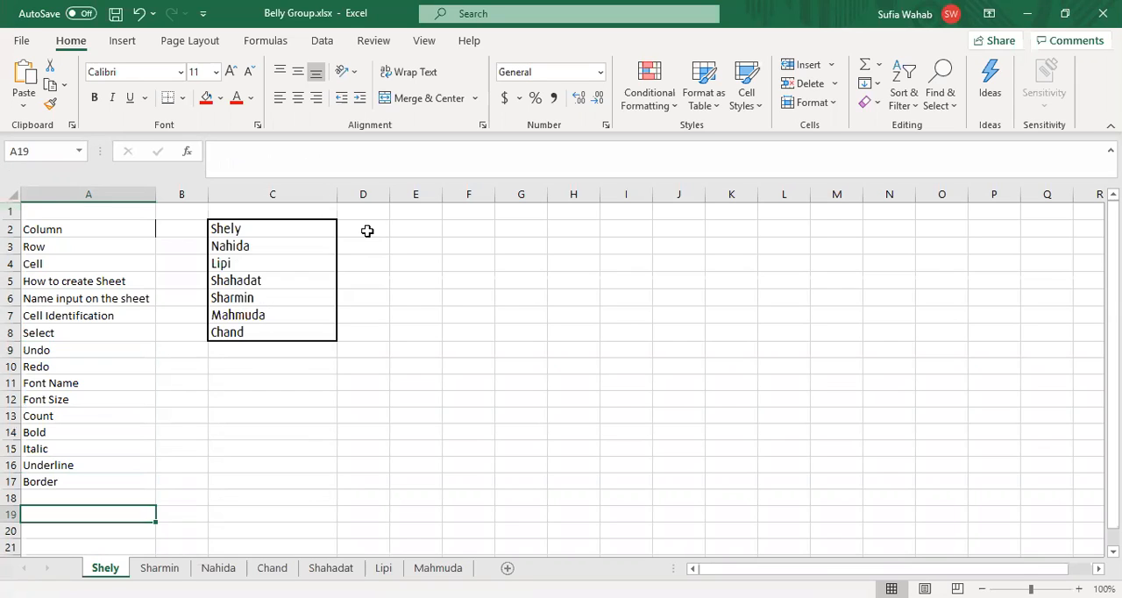
Step: Examine individual cells by moving the selection around the grid from column E, through C9, to F5
left_click(395, 231)
key("Down")
key("Down")
key("Down")
key("Down")
key("Down")
key("Down")
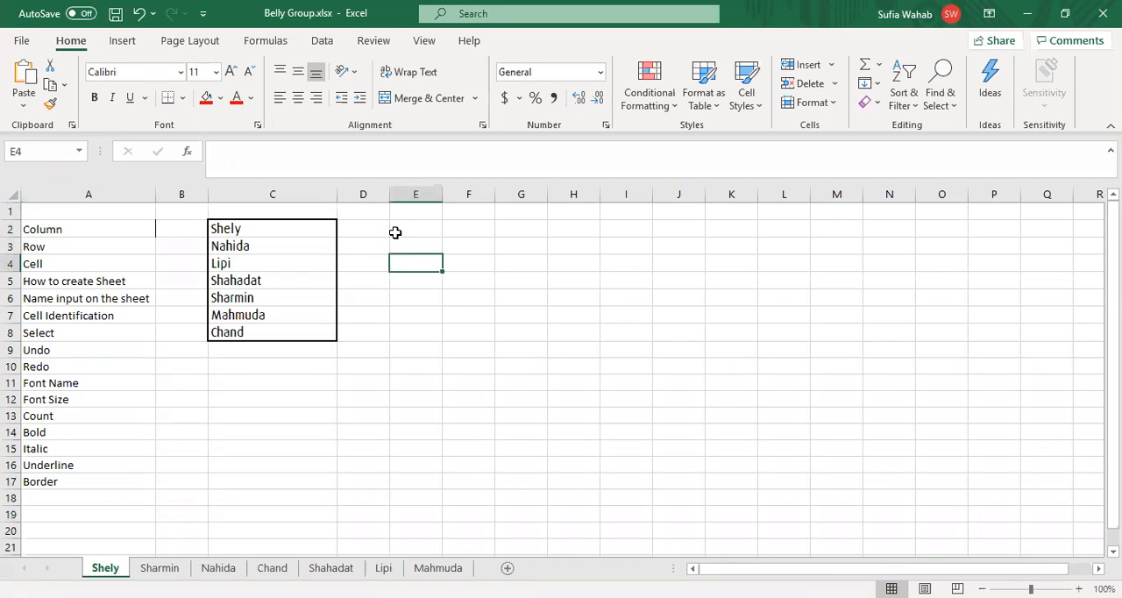
key("Right")
key("Right")
key("Right")
key("Left")
key("Left")
key("Left")
key("Left")
key("Left")
key("Down")
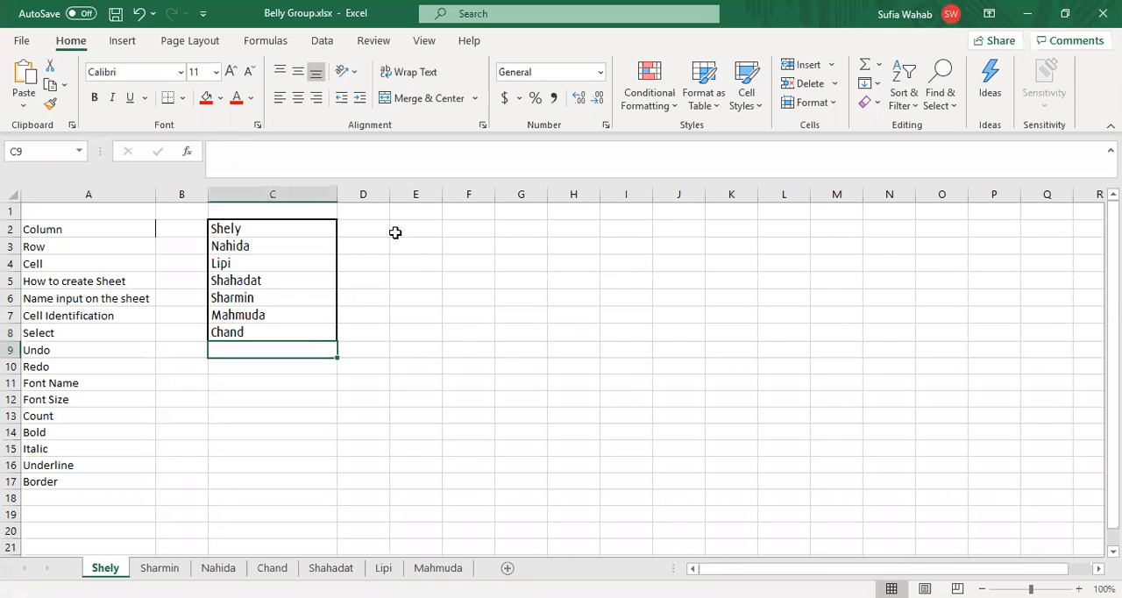
left_click(466, 280)
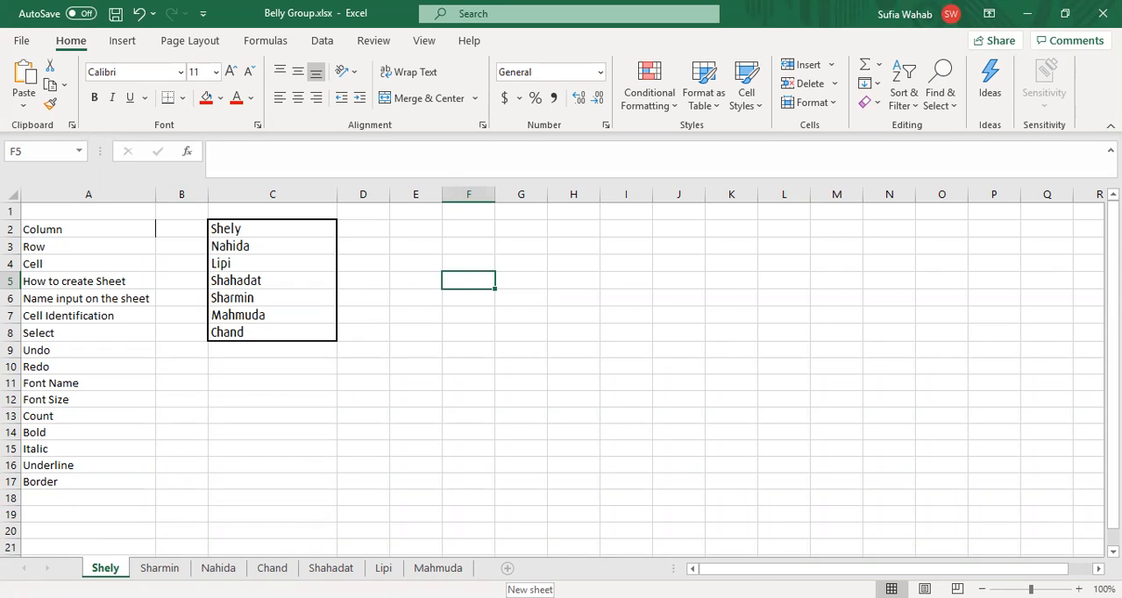
Step: Add a new worksheet after the first sheet and rename it with a person's first name
left_click(507, 568)
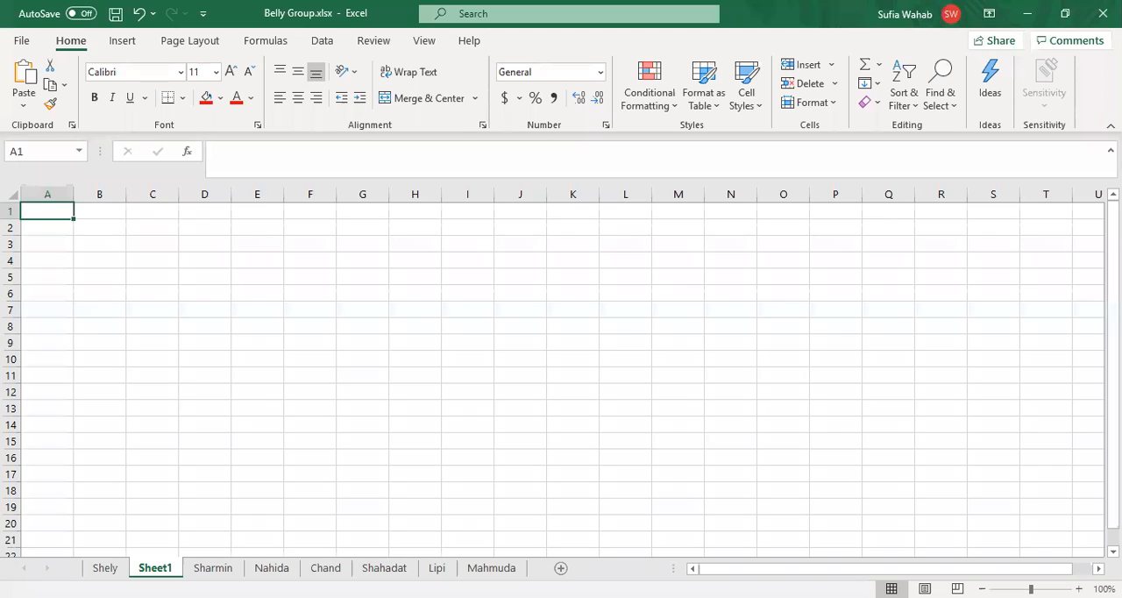
double_click(165, 568)
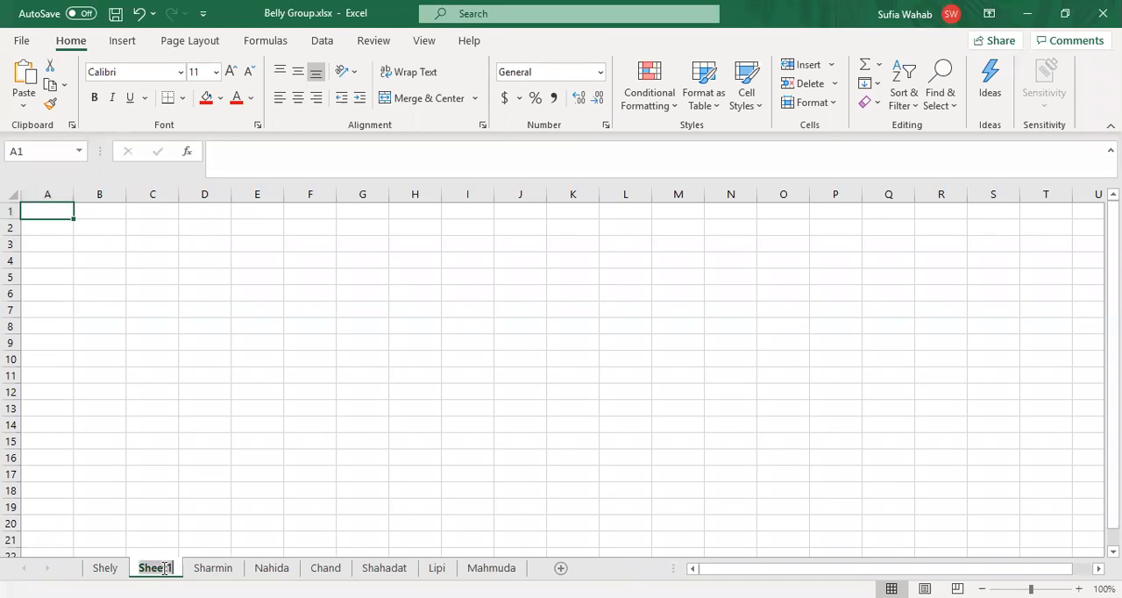
type("Sha")
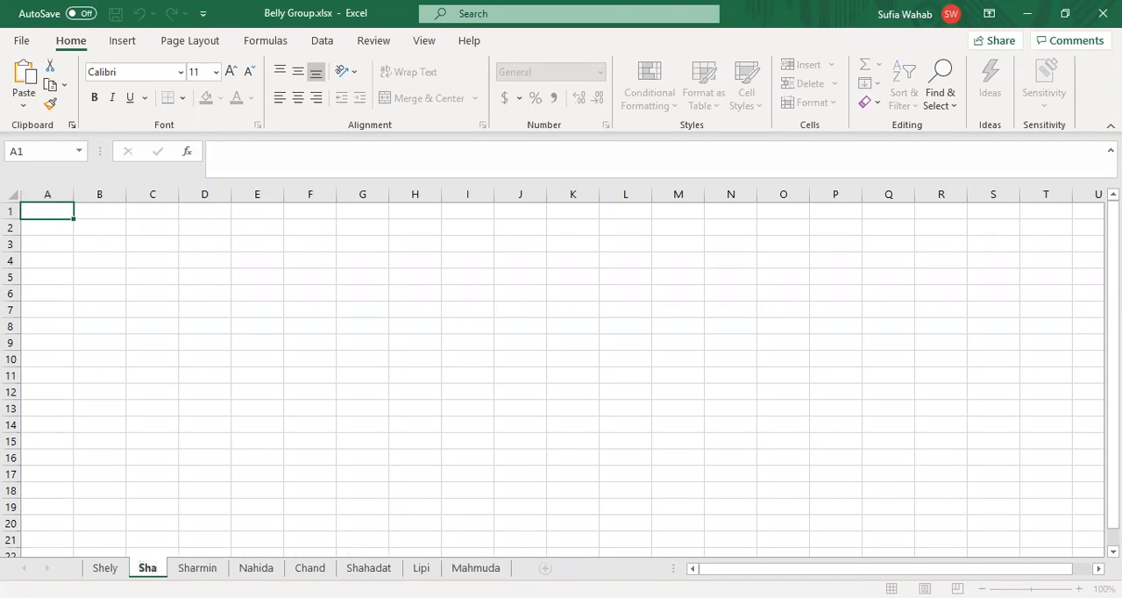
type("buddin")
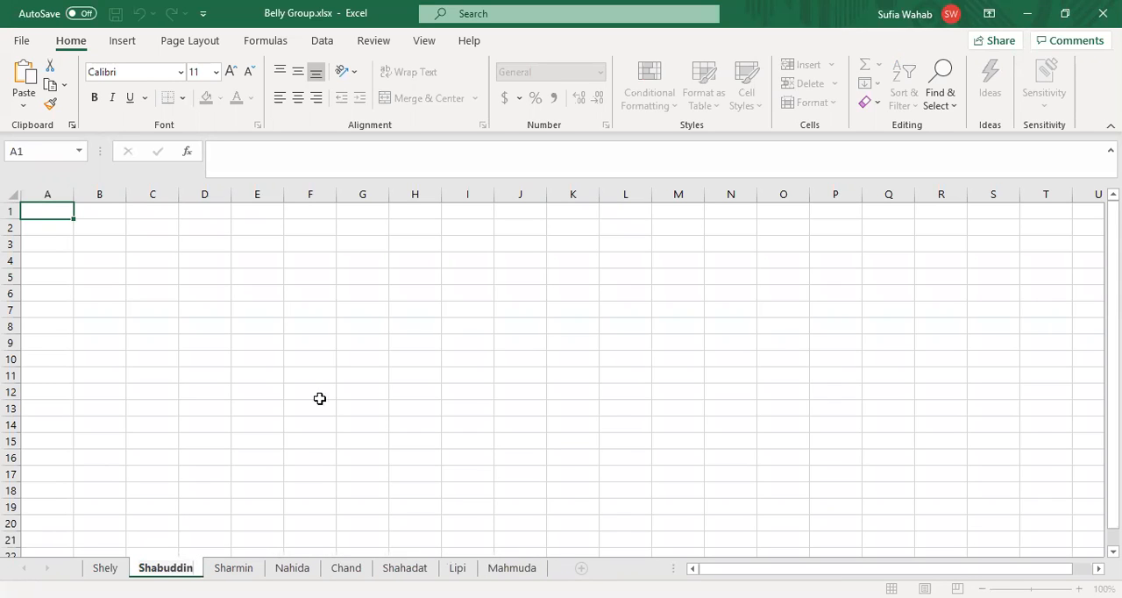
left_click(195, 459)
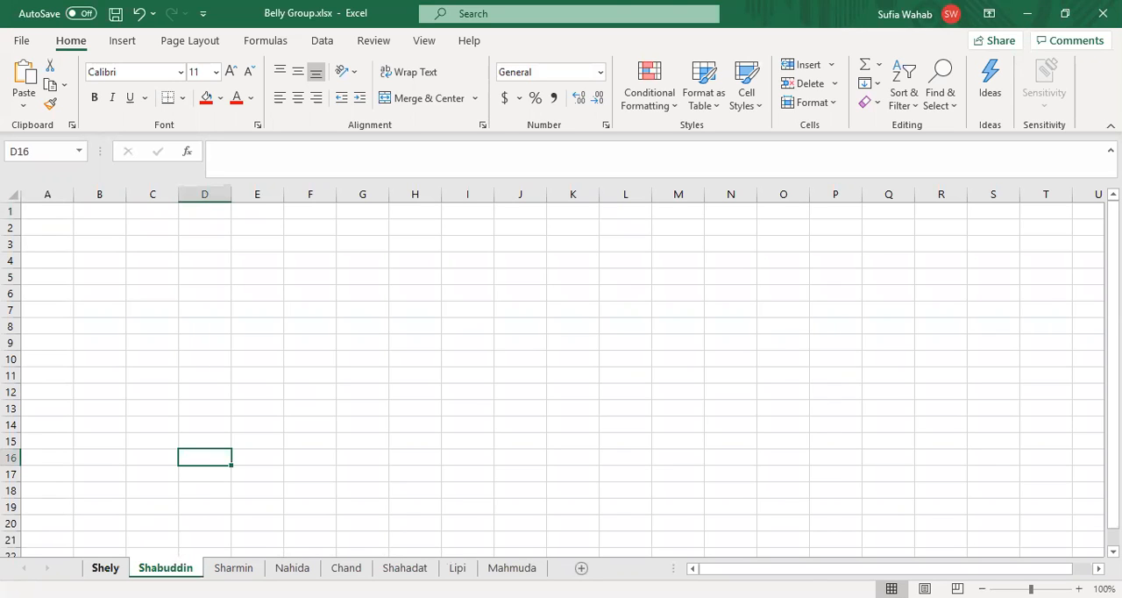
Step: On the first worksheet, enter a person's first name in E2 and another in E3
left_click(105, 569)
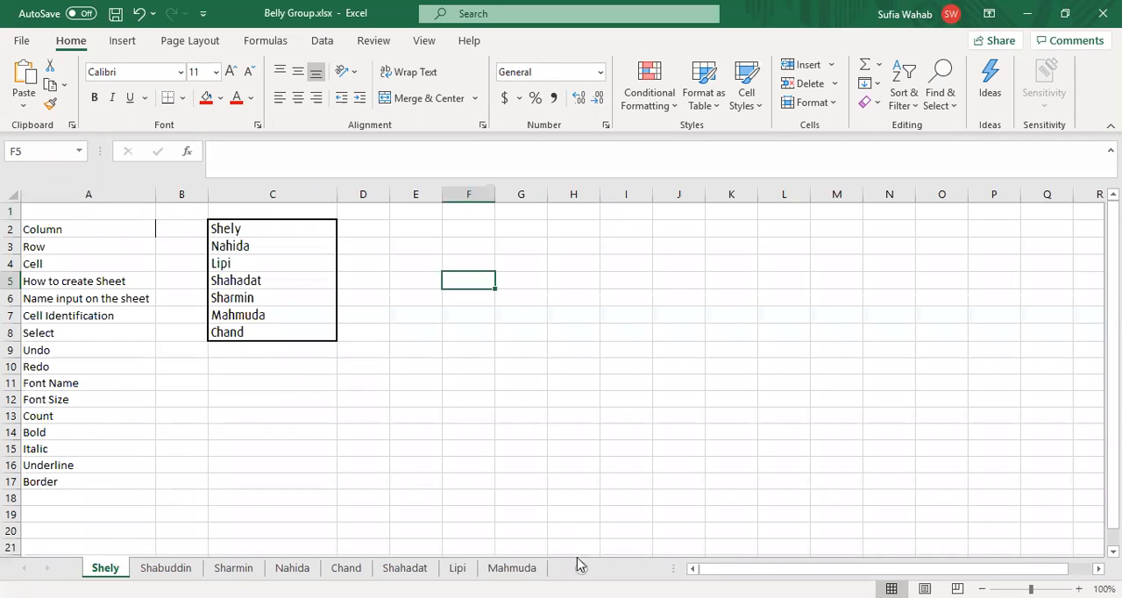
left_click(87, 301)
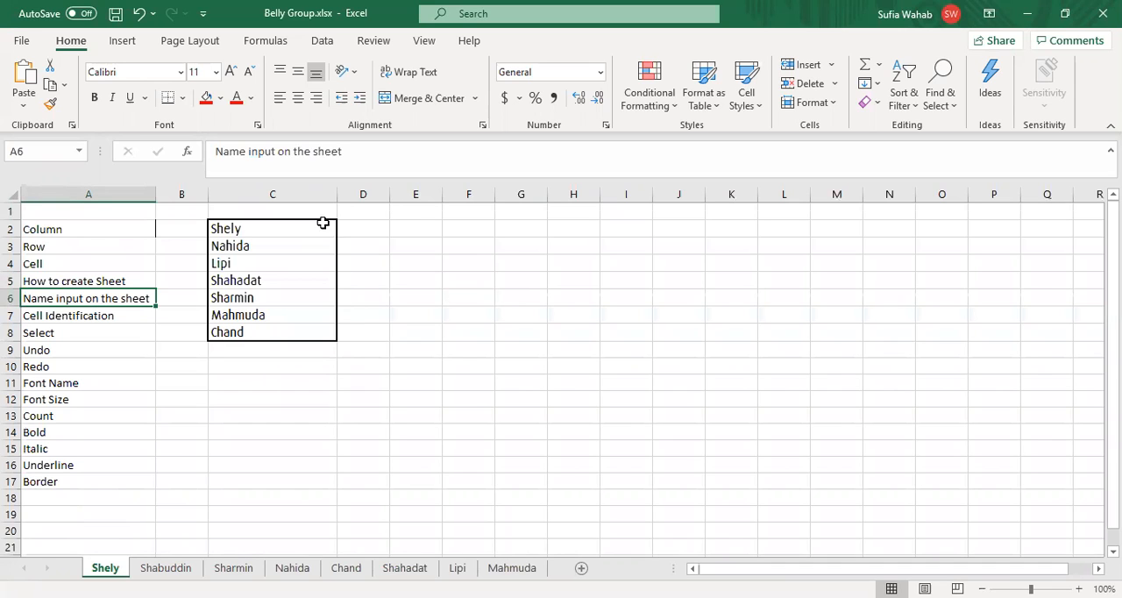
left_click(253, 351)
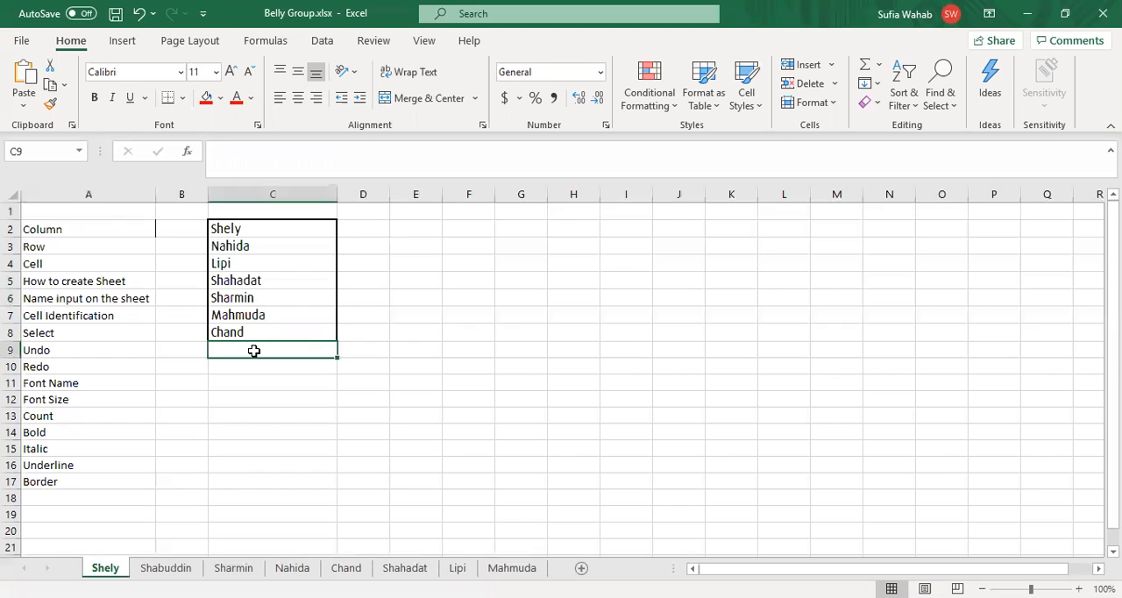
left_click(402, 229)
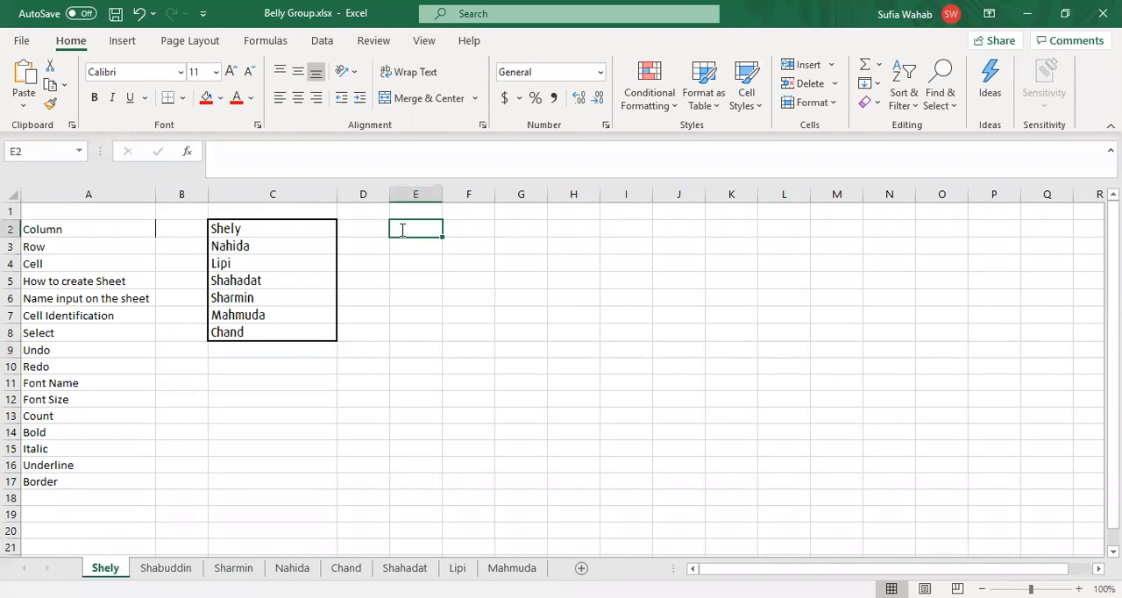
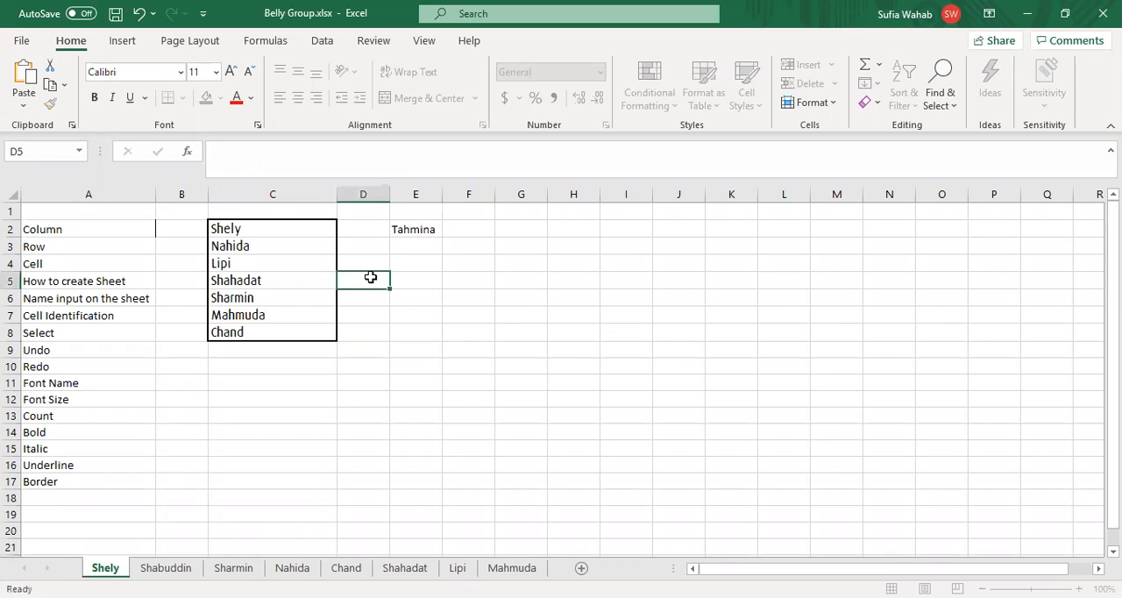
key("Return")
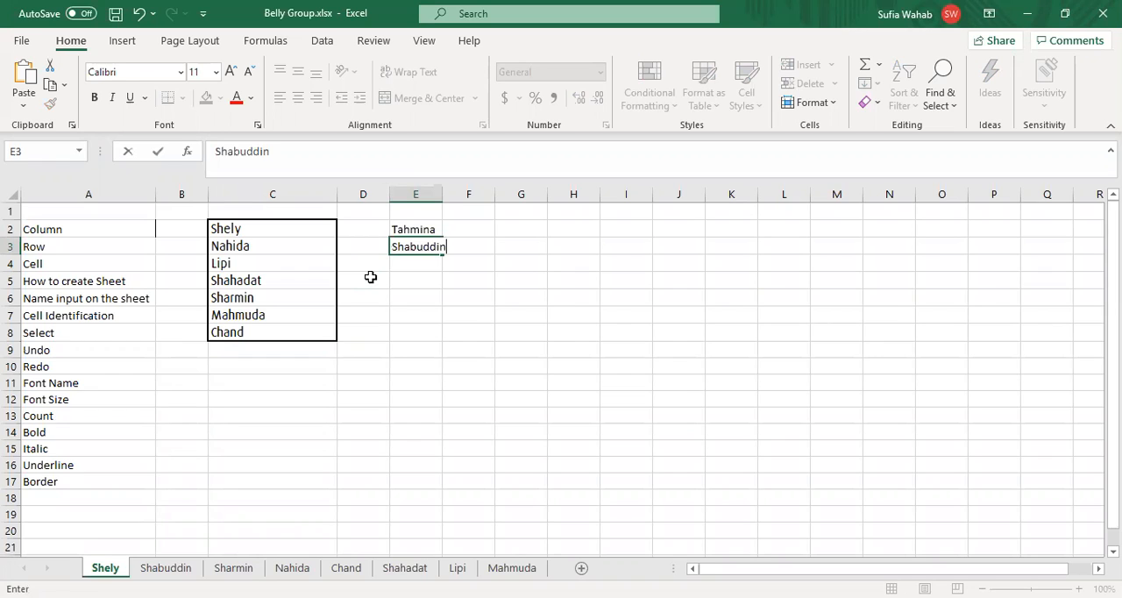
Step: Correct the spelling of the name in E3 by inserting its two missing letters
key("F2")
key("Left")
key("Left")
key("Left")
key("Left")
key("Left")
key("Left")
type("ha")
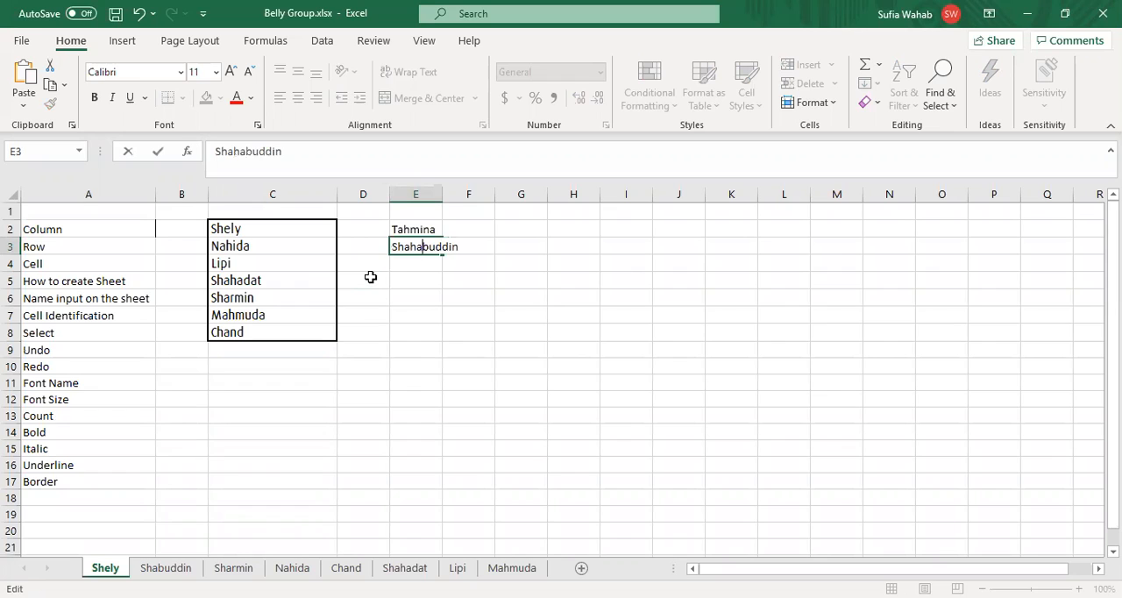
key("Return")
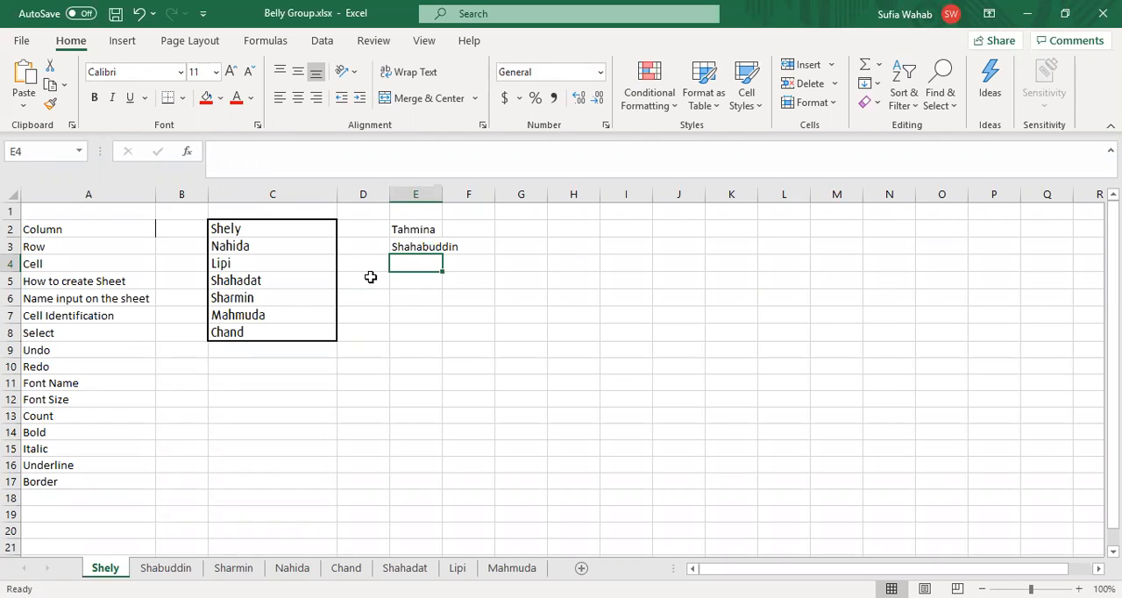
Step: Enter two more first names in E4 and E5
type("Li")
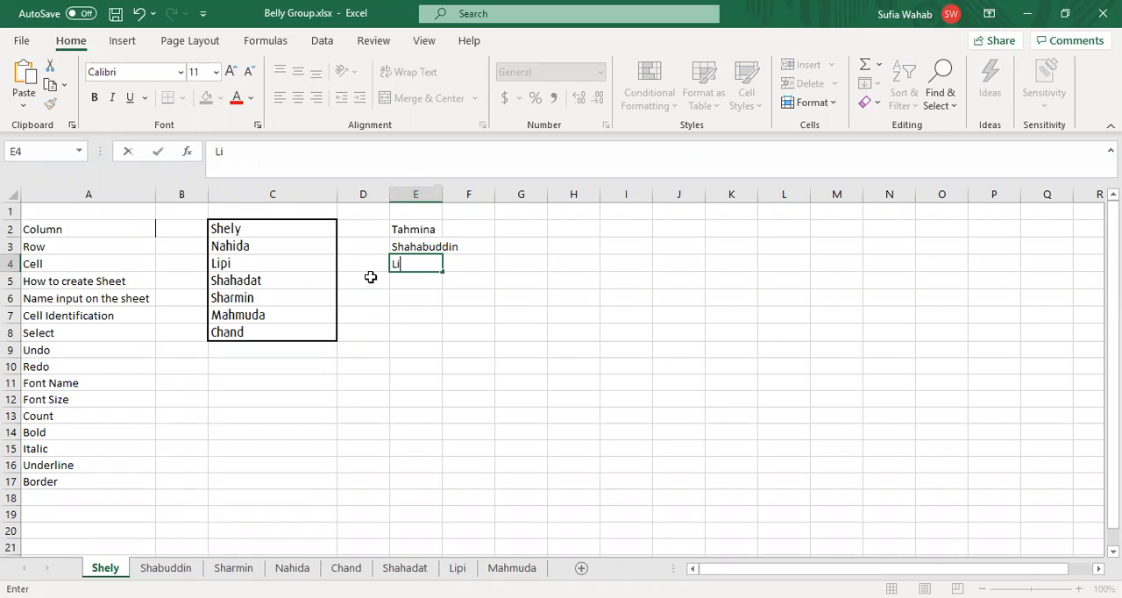
type("pi")
key("Return")
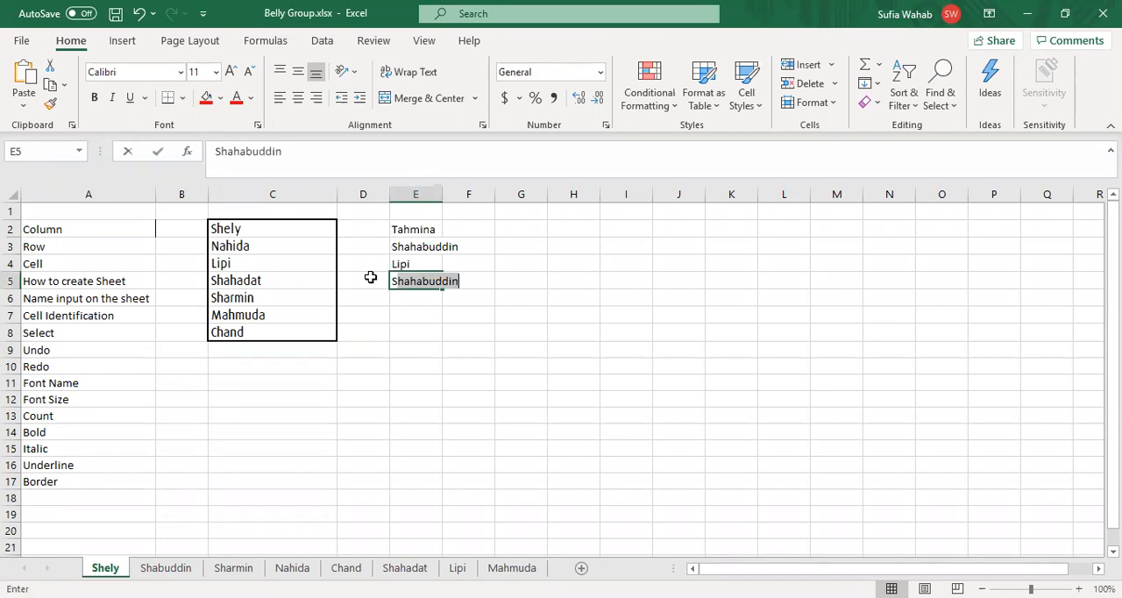
type("Sharmin")
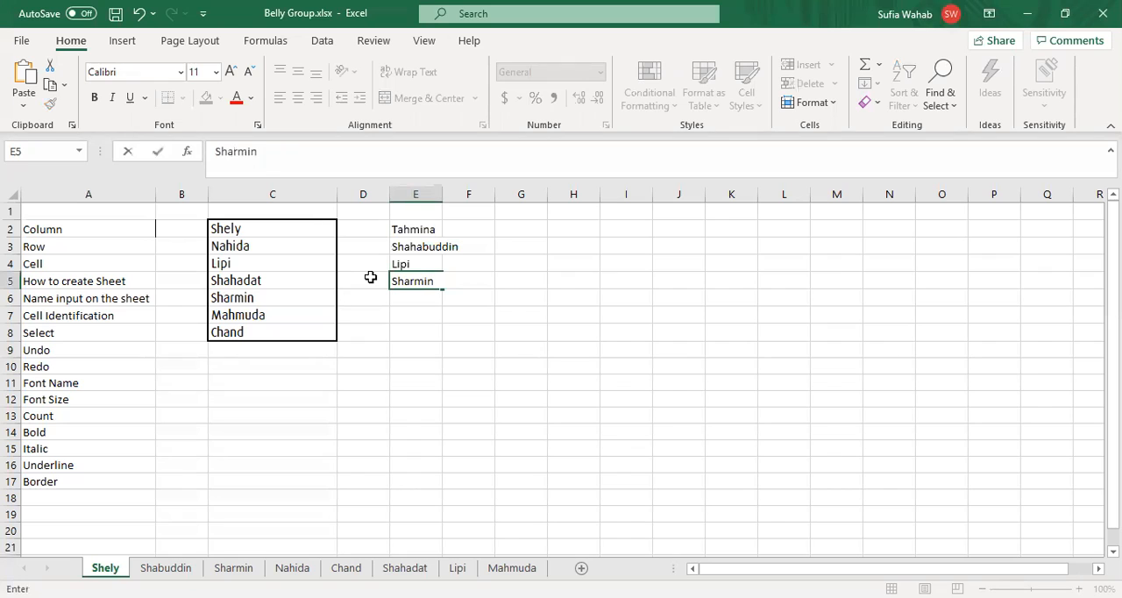
key("Return")
key("Return")
key("Return")
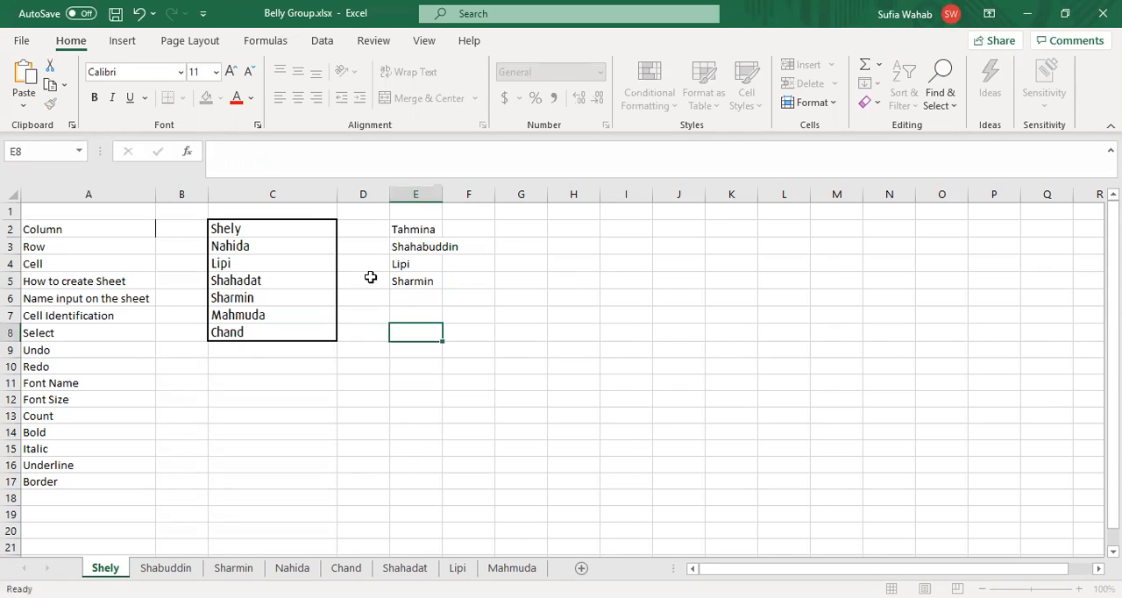
Step: Extend the first name in E5 to the person's full name by adding the two remaining names
key("Up")
key("Up")
key("Up")
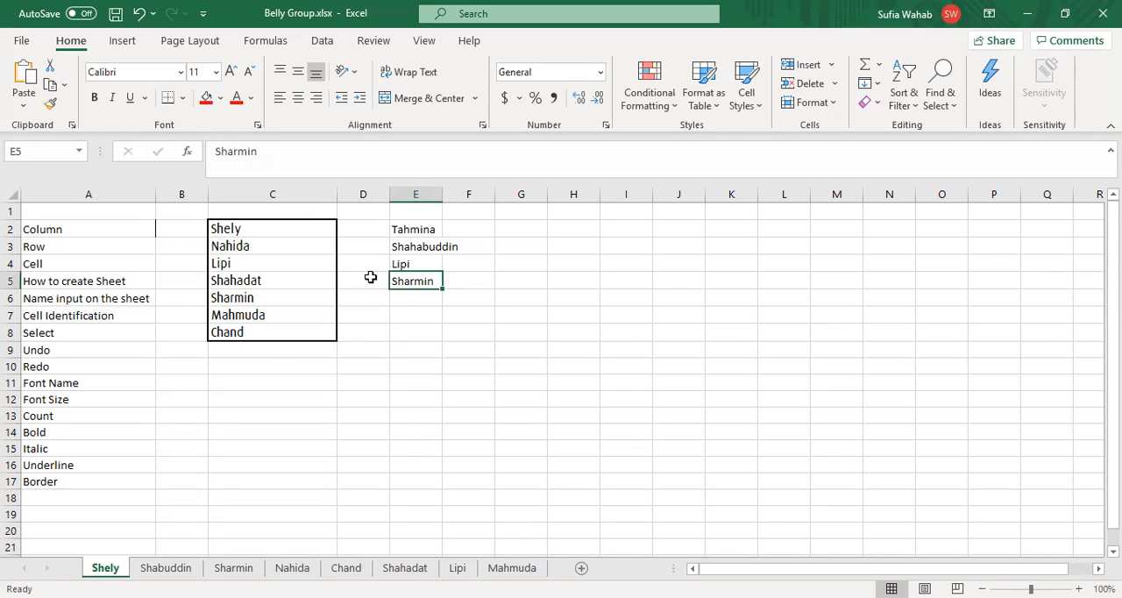
left_click(272, 146)
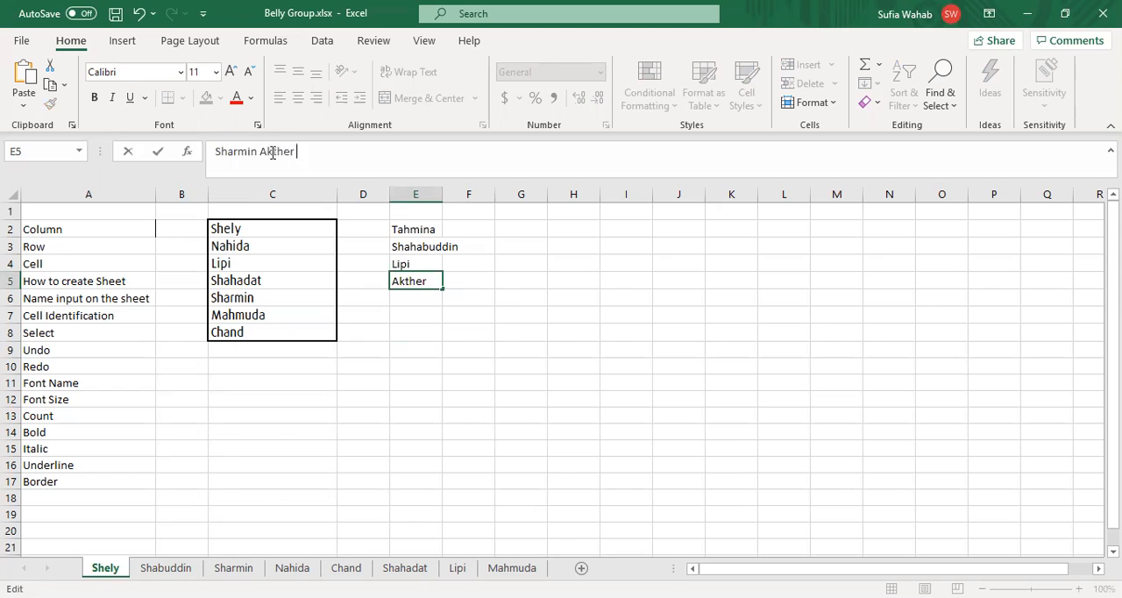
key("Return")
key("Return")
key("Return")
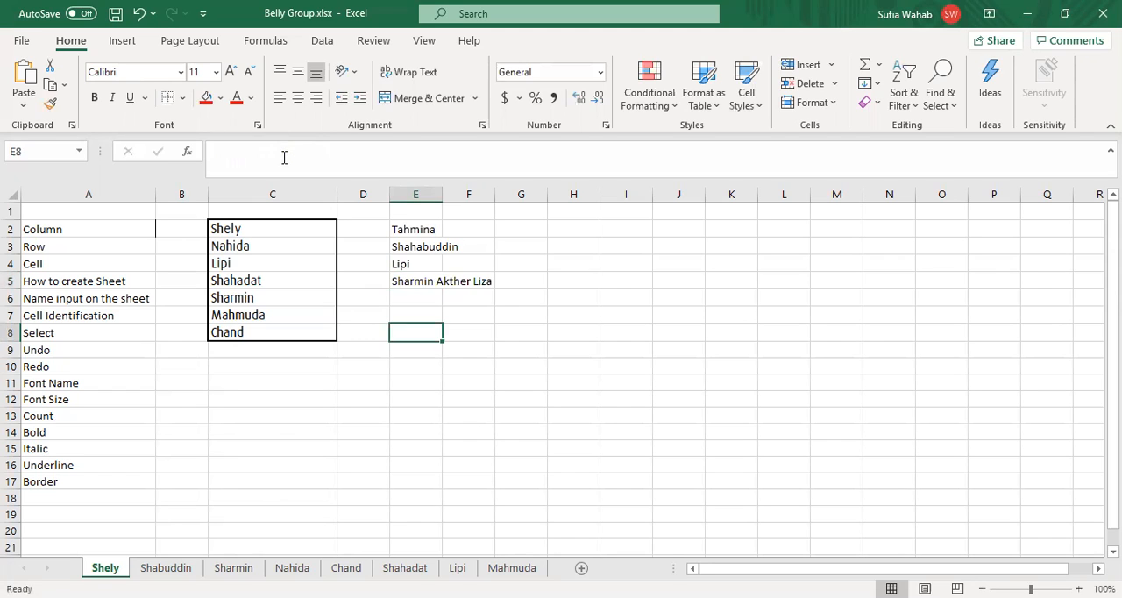
Step: AutoFit the width of column E to the full name in E5, and select the Cell Identification topic in A7
key("Up")
key("Up")
key("Up")
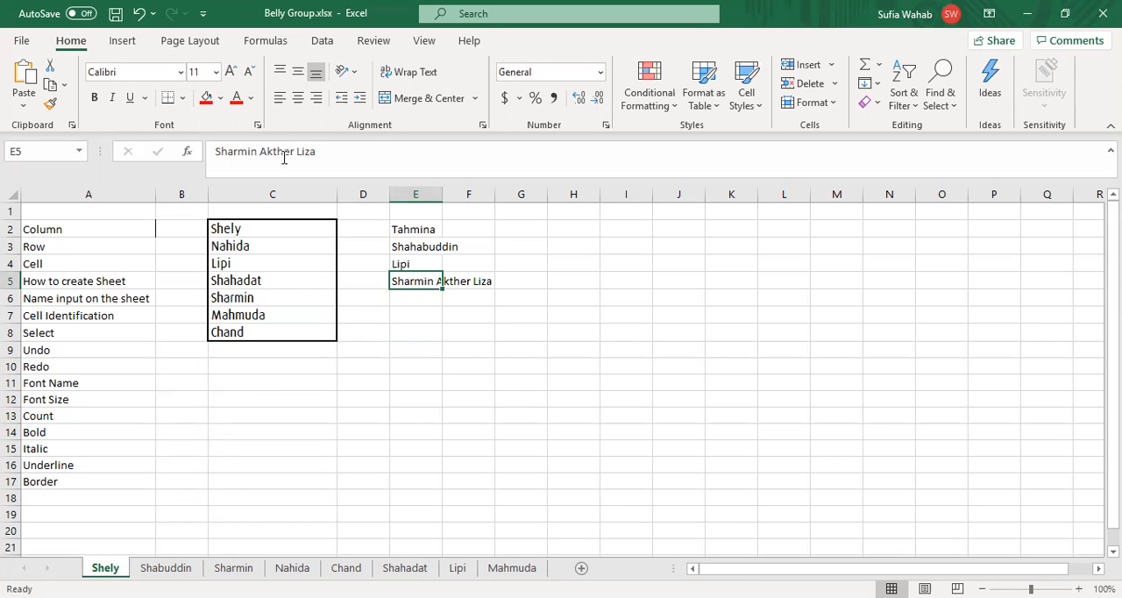
key("alt+h")
key("o")
key("i")
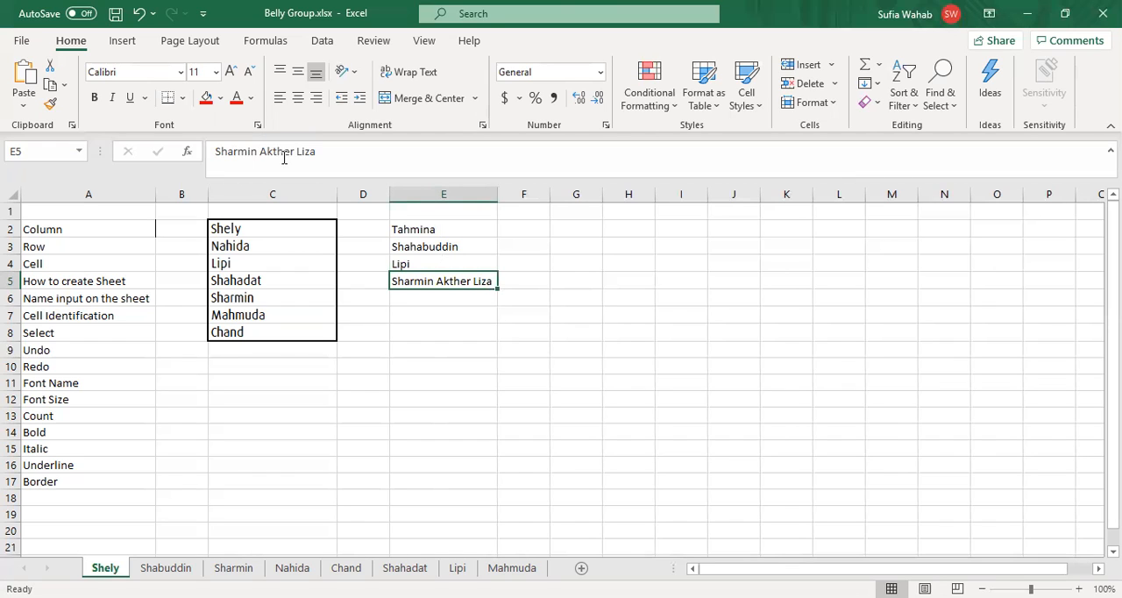
left_click(89, 315)
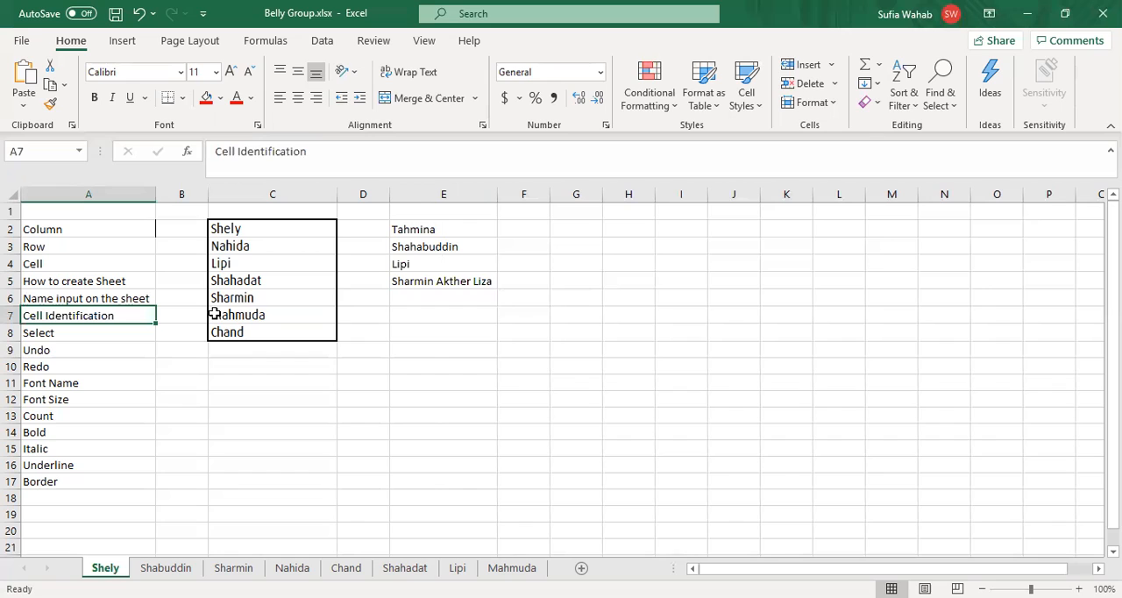
Step: Select the full name in E5 and the cell above it to identify their cell references
left_click(444, 281)
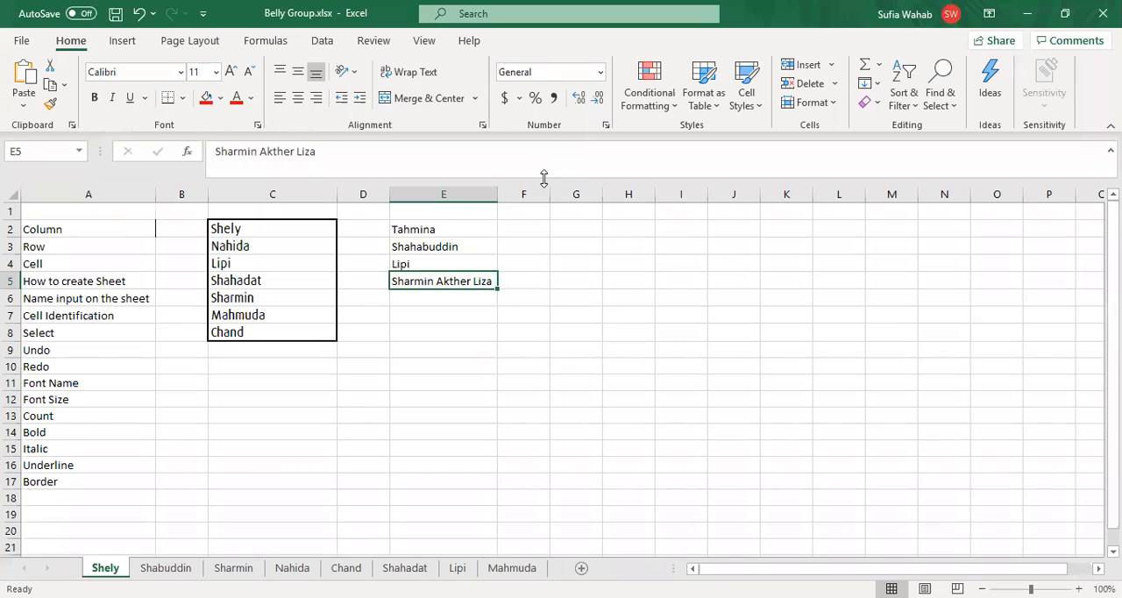
key("Up")
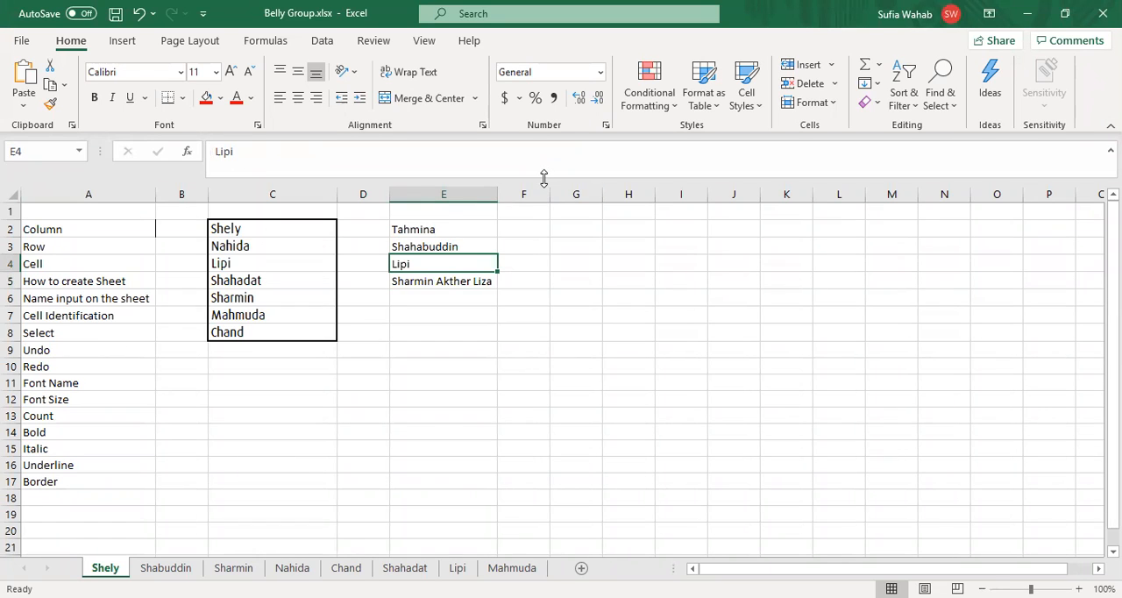
left_click(73, 124)
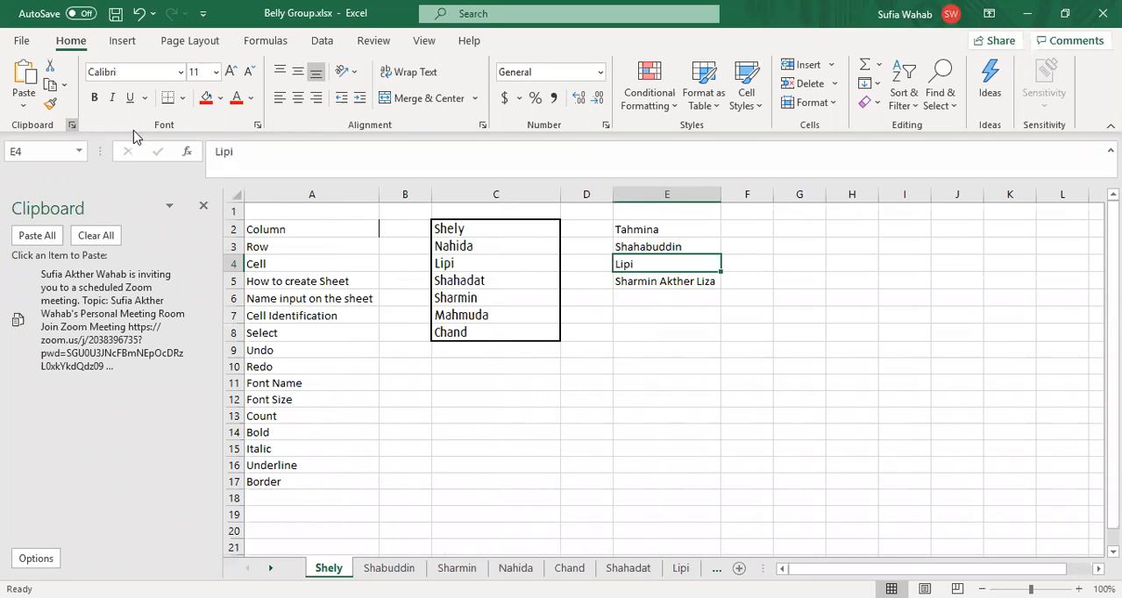
left_click(406, 448)
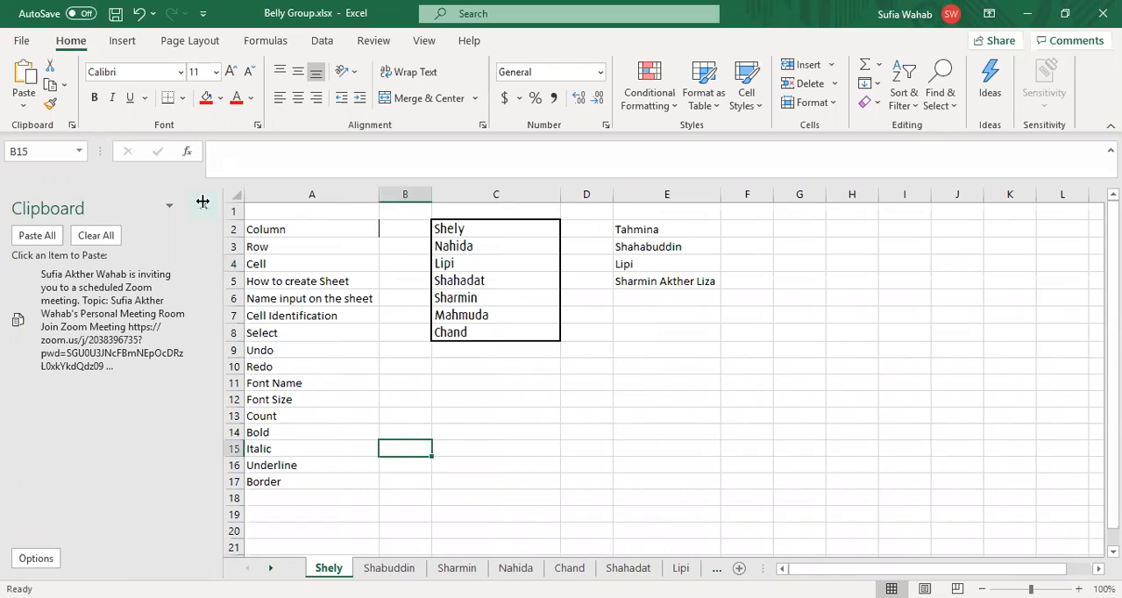
left_click(203, 201)
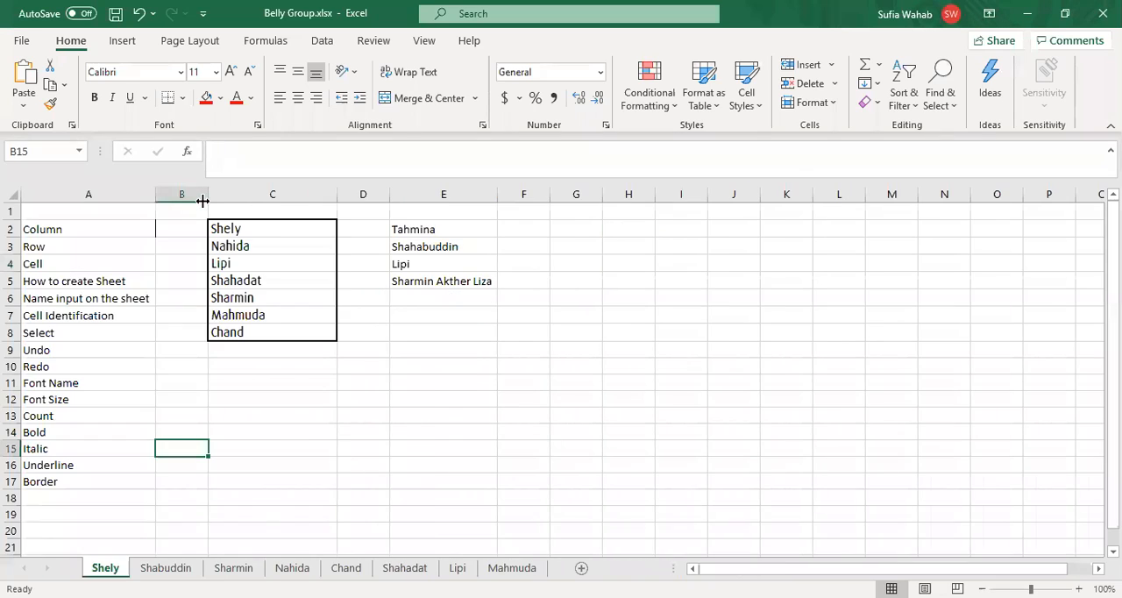
Step: Step through the cells of column E between E2 and E6 to examine how each cell reference is identified
left_click(404, 263)
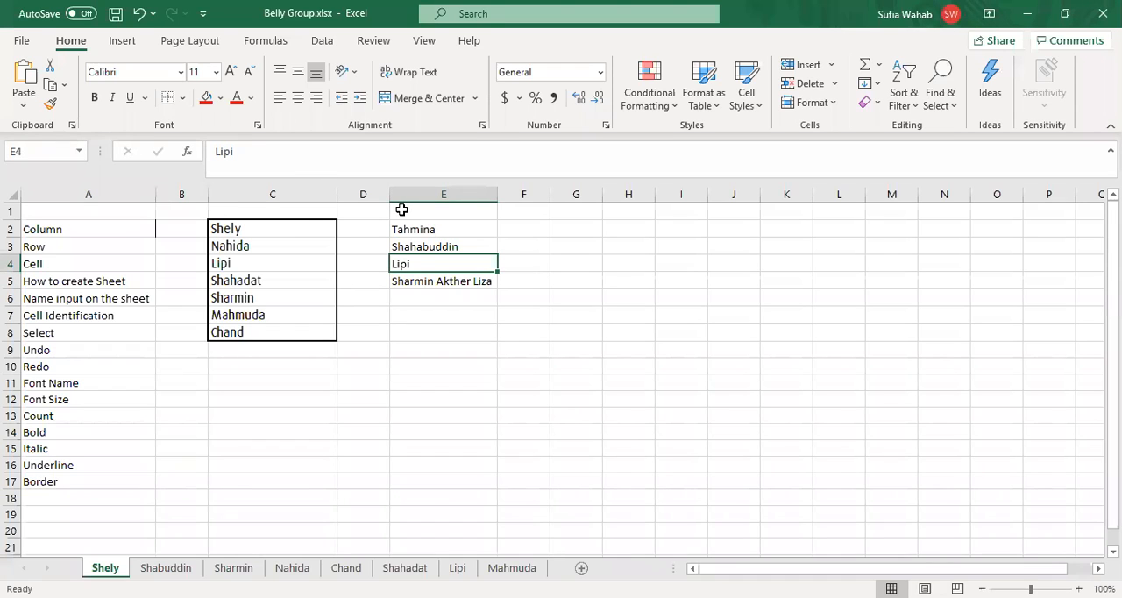
key("Up")
key("Up")
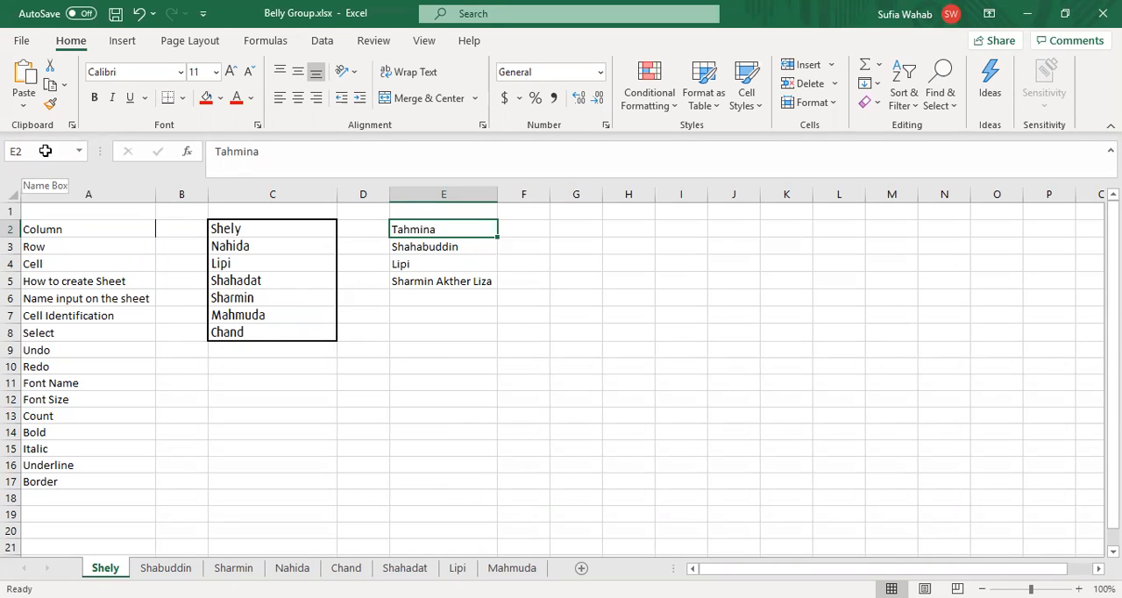
key("Down")
key("Down")
key("Down")
key("Down")
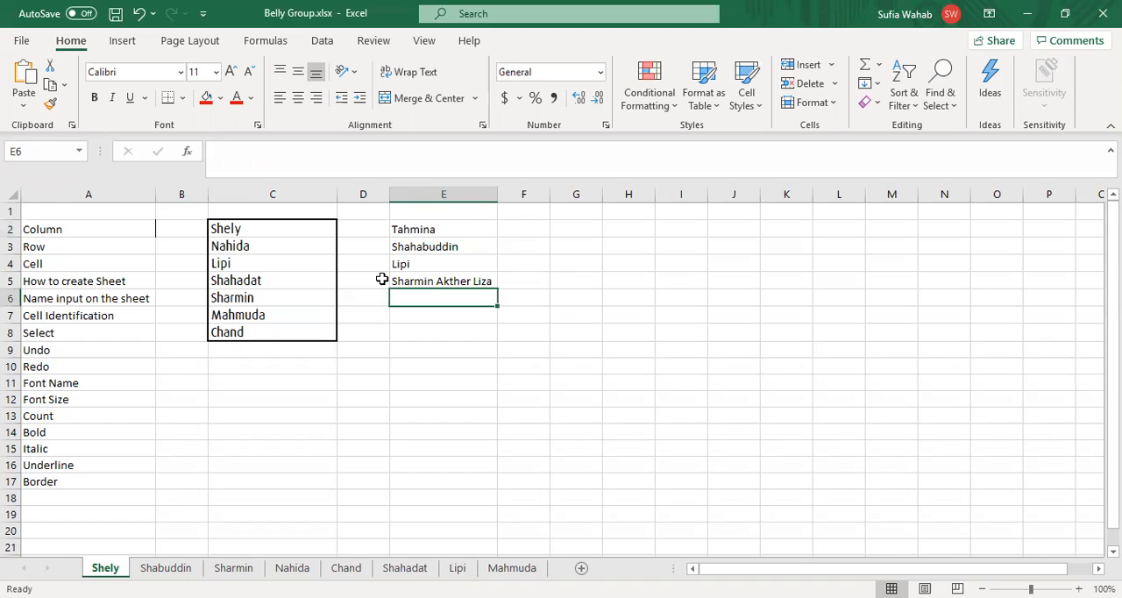
Step: Select the whole of columns C, A and E one after another to show column selection
left_click(274, 190)
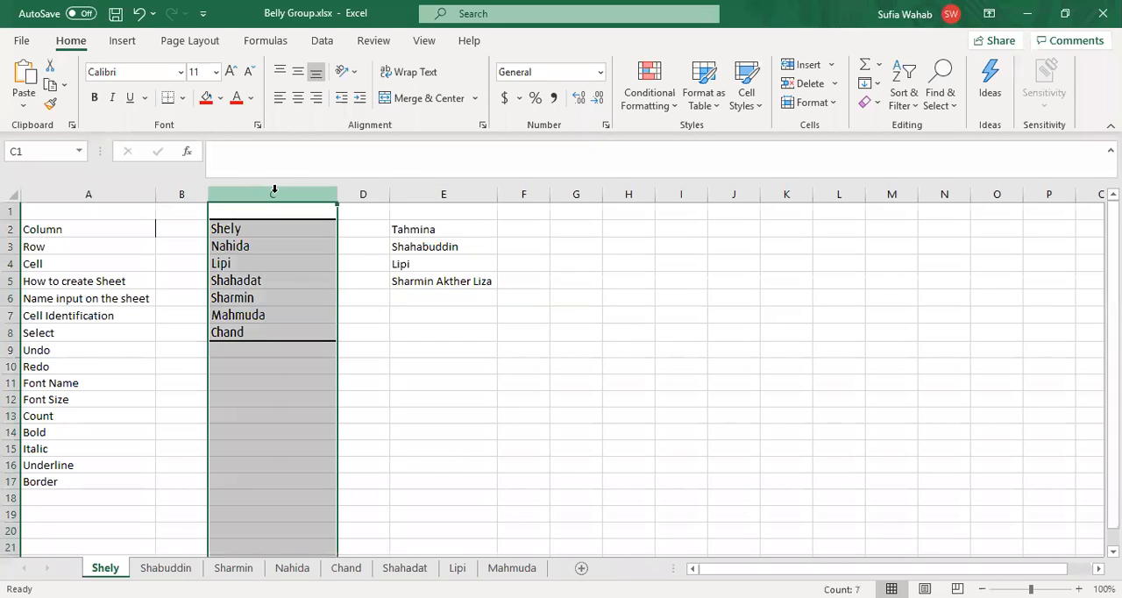
left_click(114, 189)
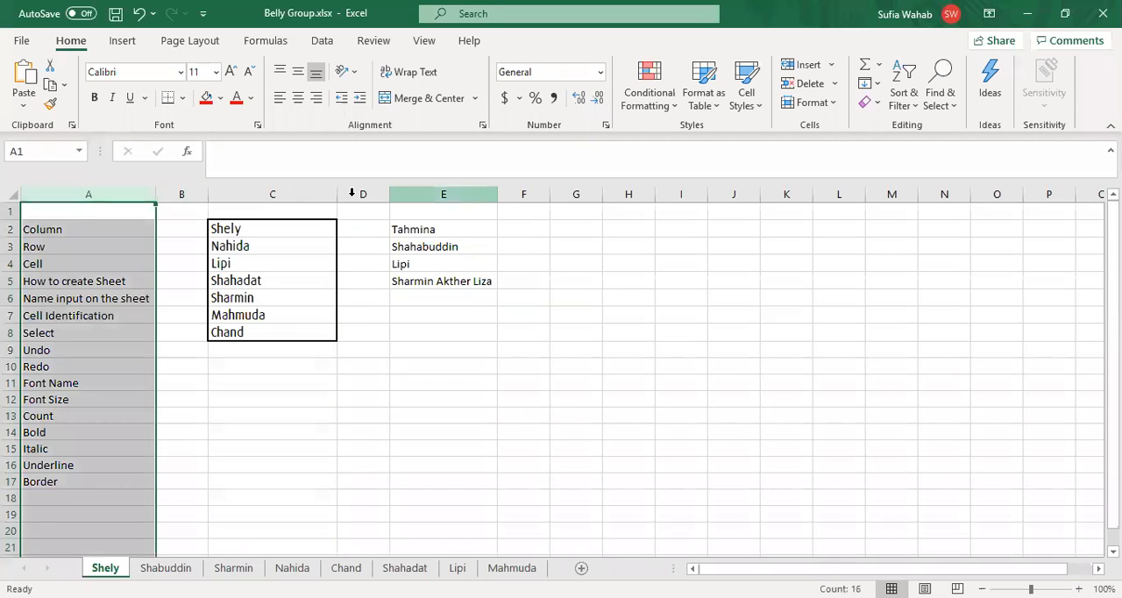
left_click(443, 194)
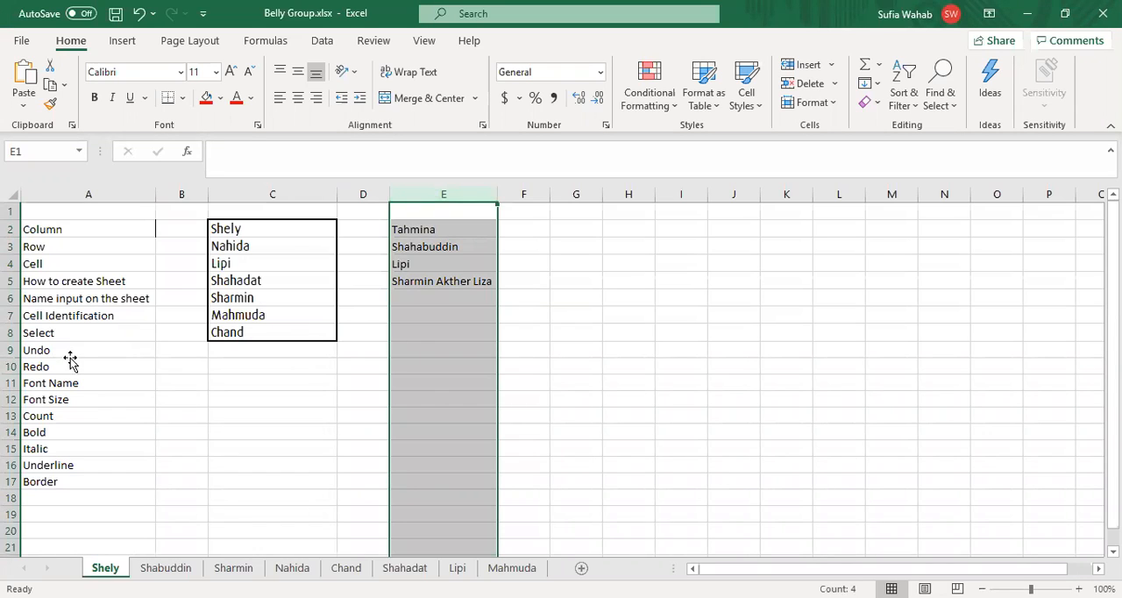
Step: Select the Undo topic in A9 and enter XYZ in E6, below the list of names
left_click(70, 355)
left_click(402, 295)
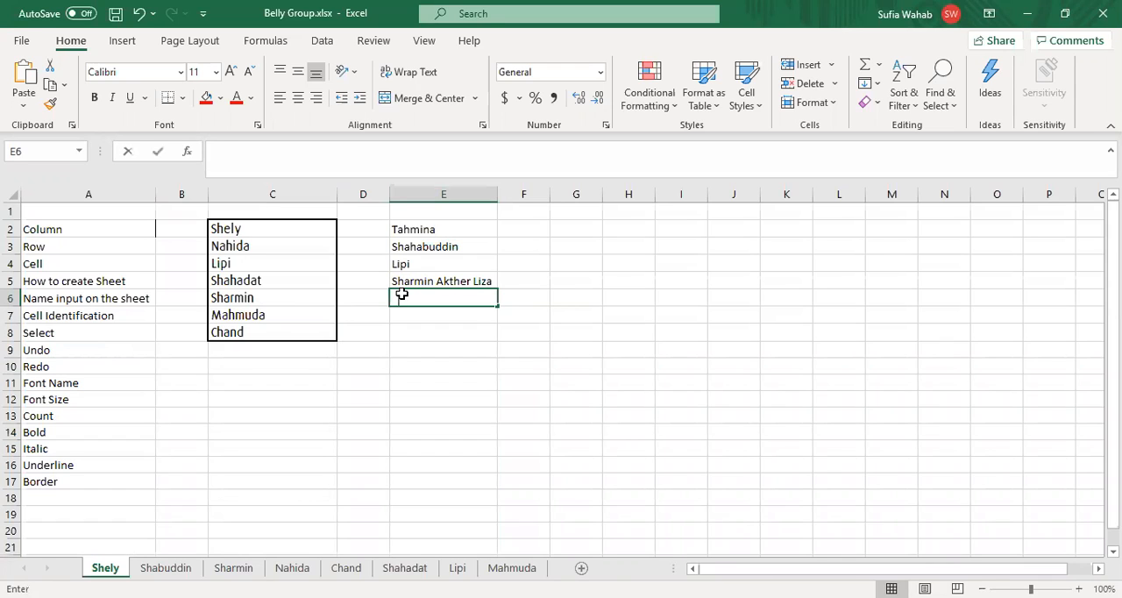
type("XYZ")
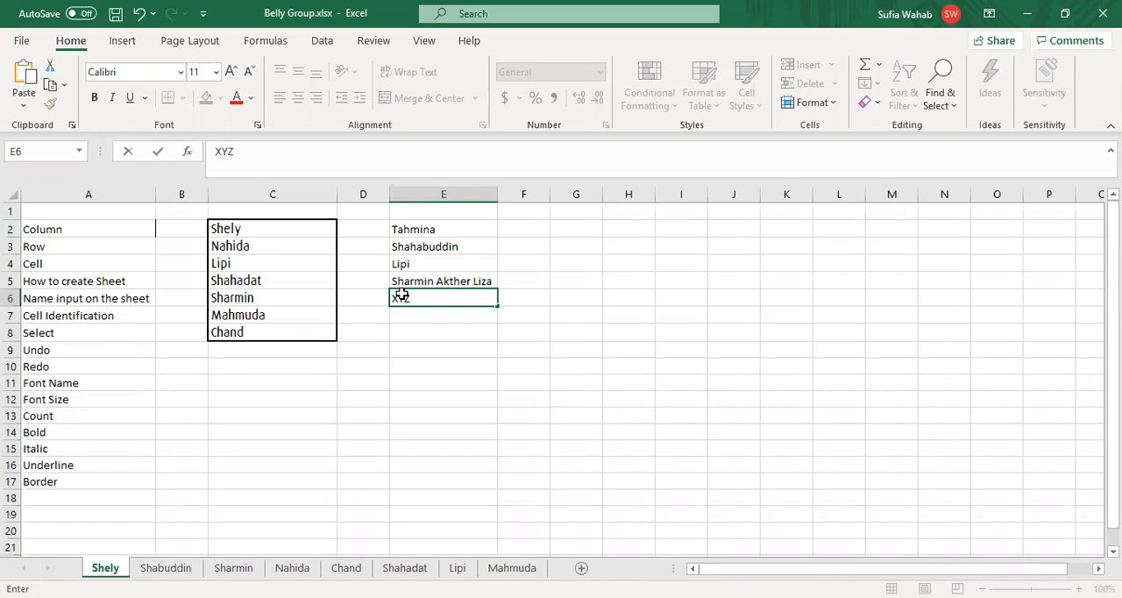
key("Down")
key("Down")
key("Down")
key("Down")
key("Down")
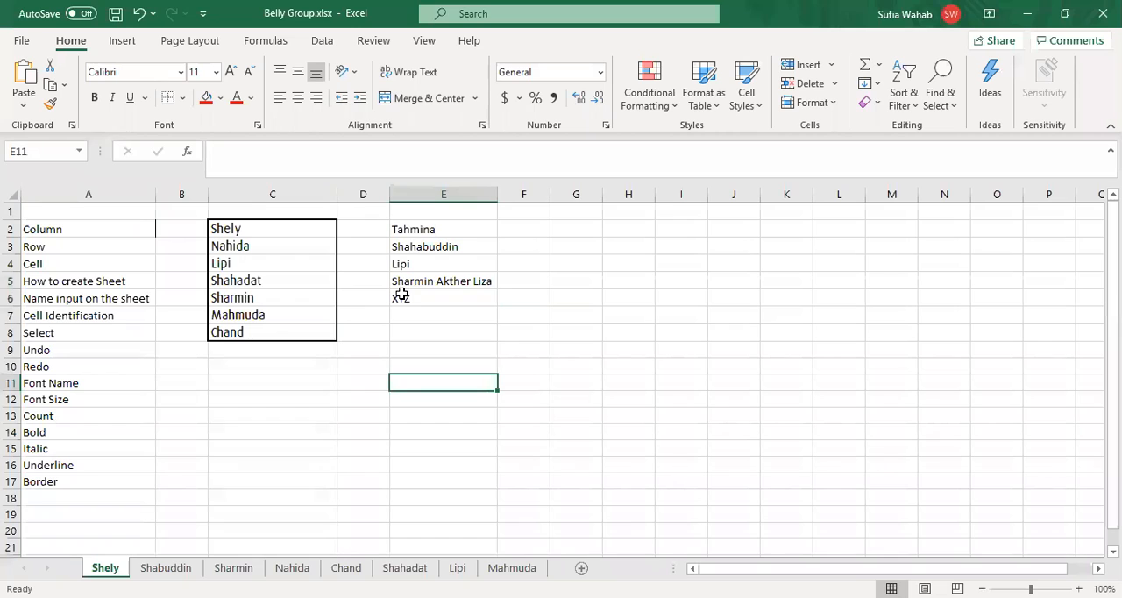
Step: Undo the XYZ entry in E6 and redo it
left_click(401, 296)
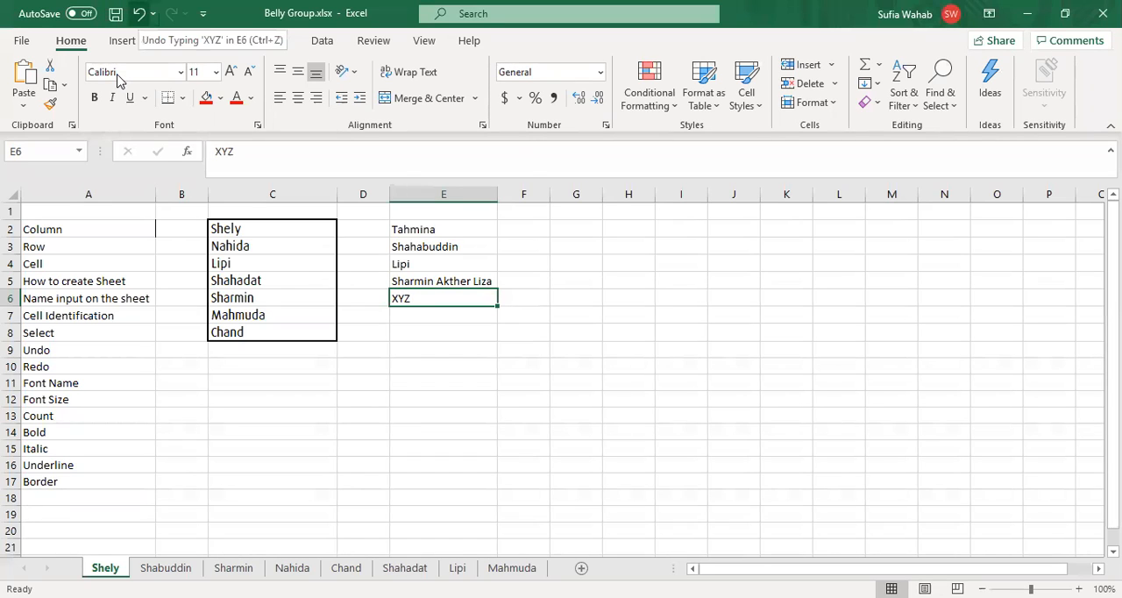
key("ctrl+z")
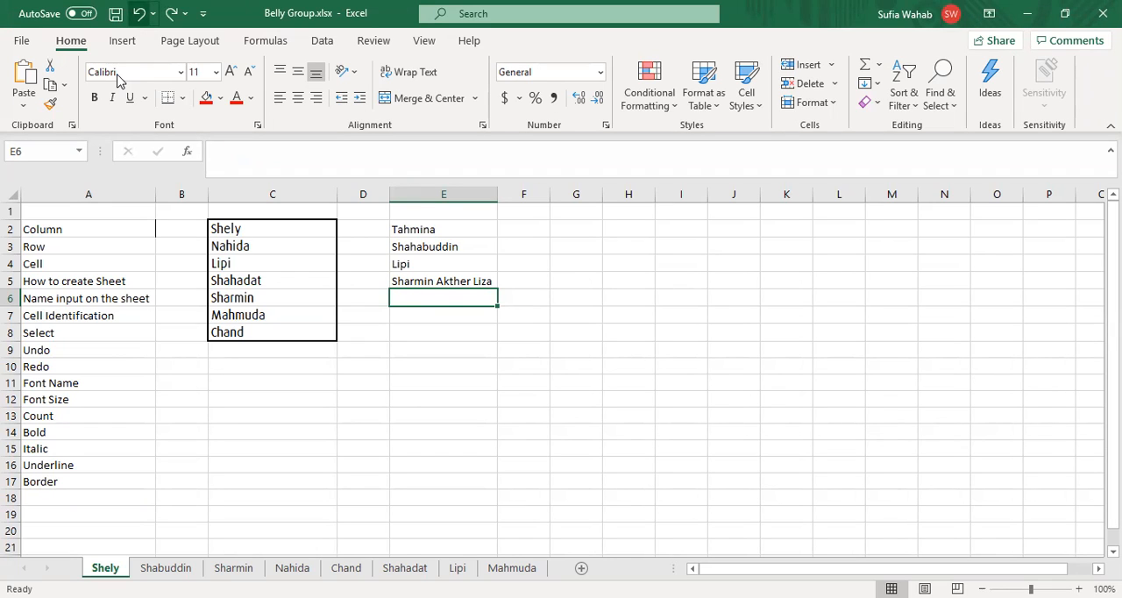
key("ctrl+y")
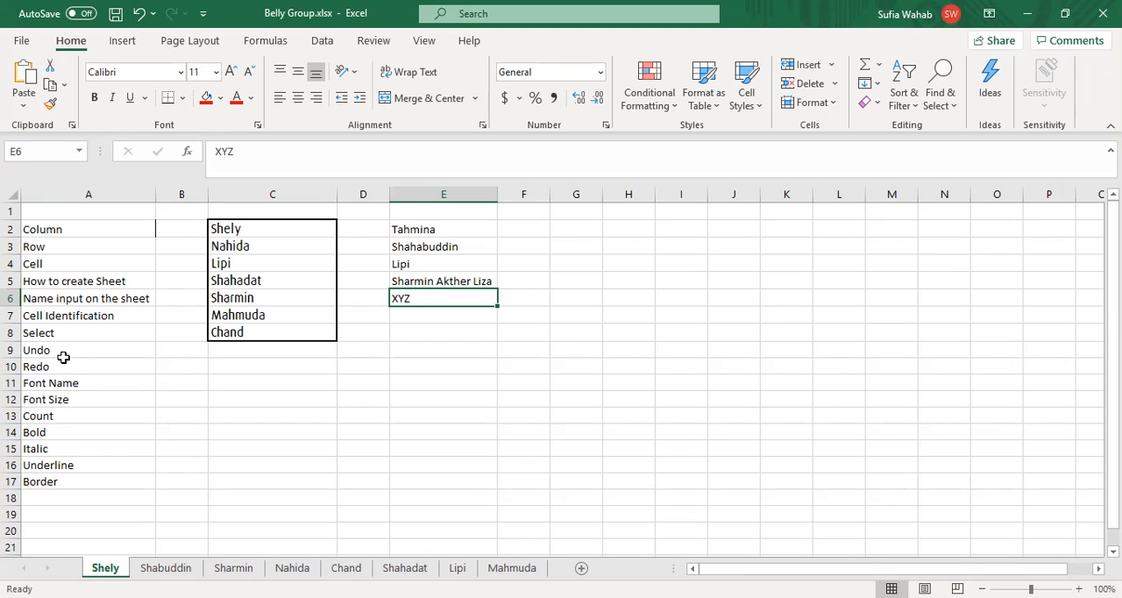
Step: Select the Font Name topic in A11 and set the font of the name in E2 to Aaah Speed
left_click(79, 383)
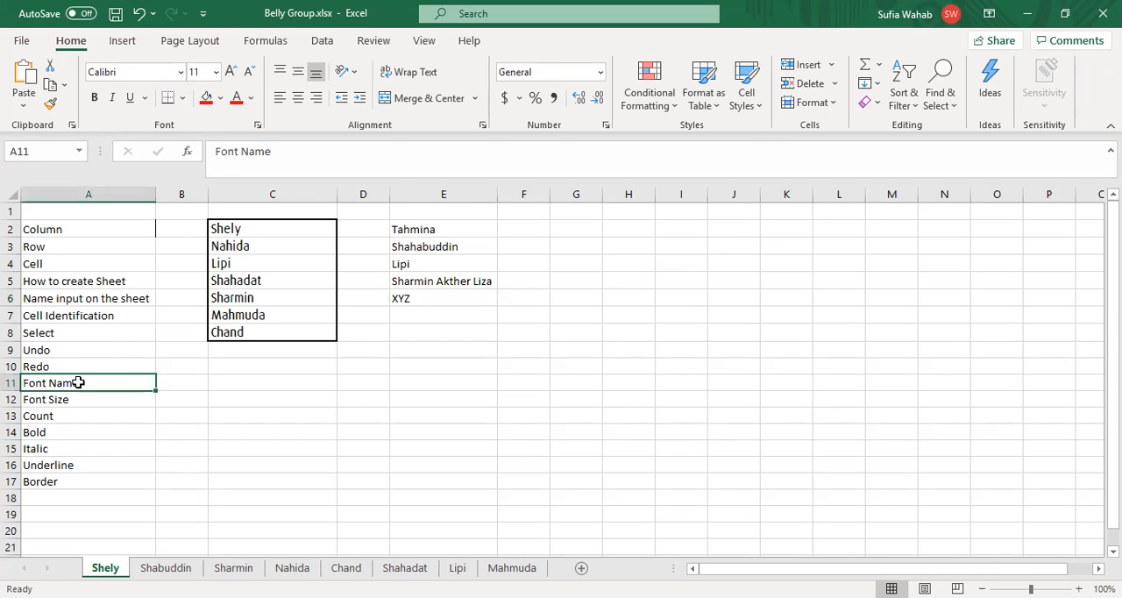
left_click(280, 243)
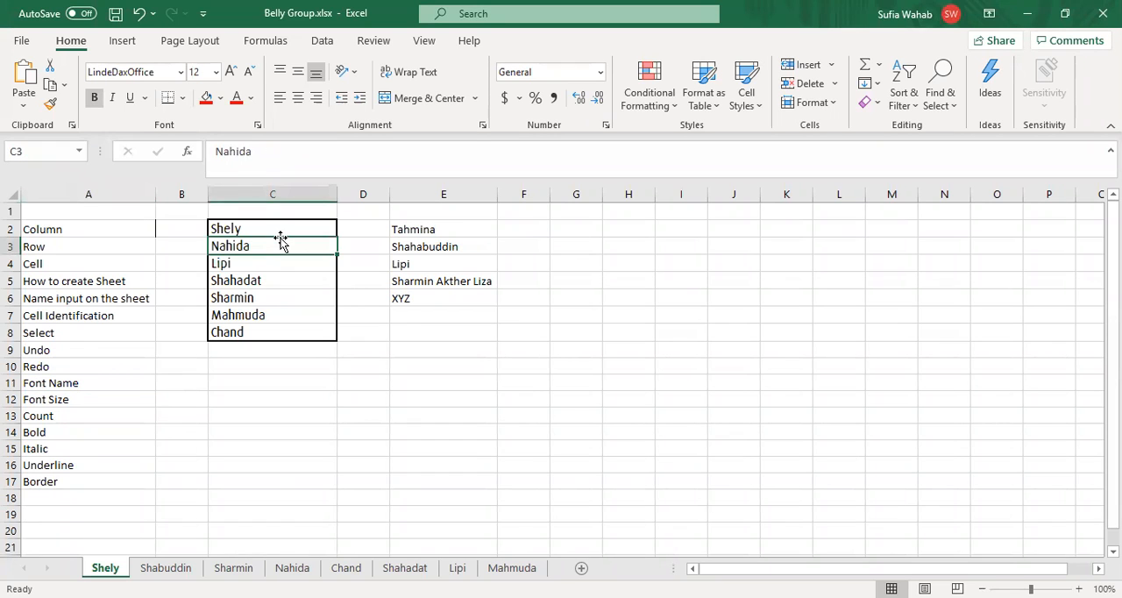
key("Up")
key("Right")
key("Right")
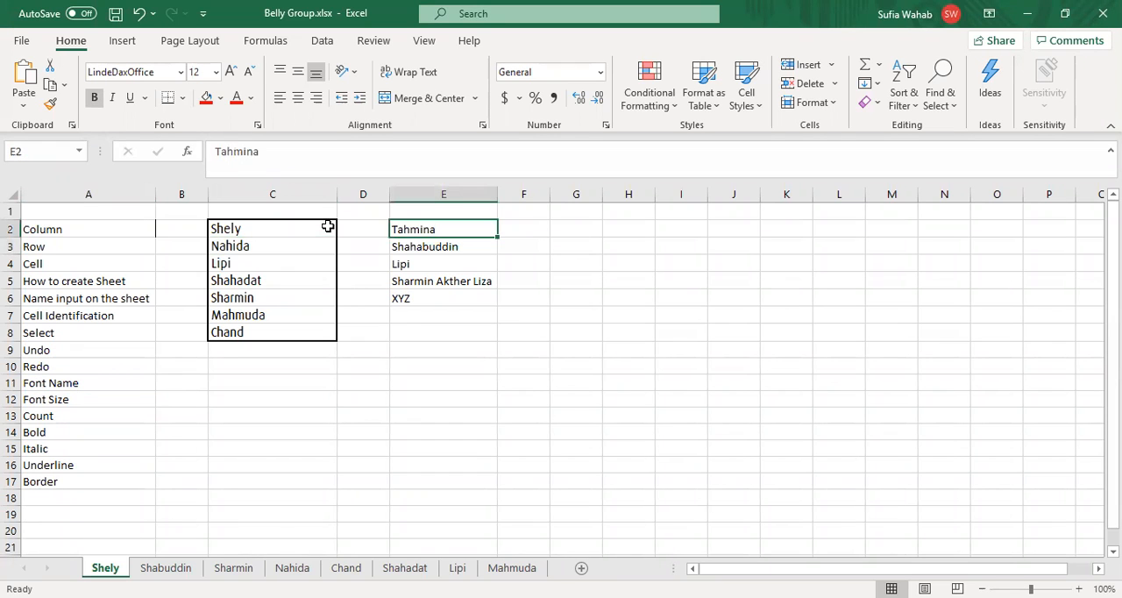
left_click(110, 72)
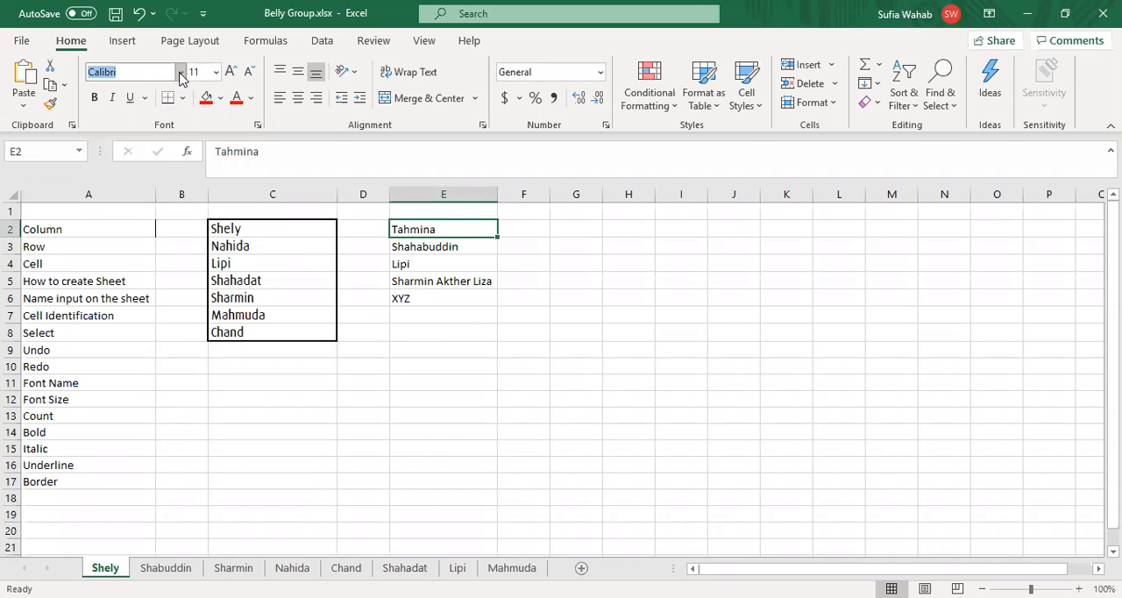
left_click(181, 73)
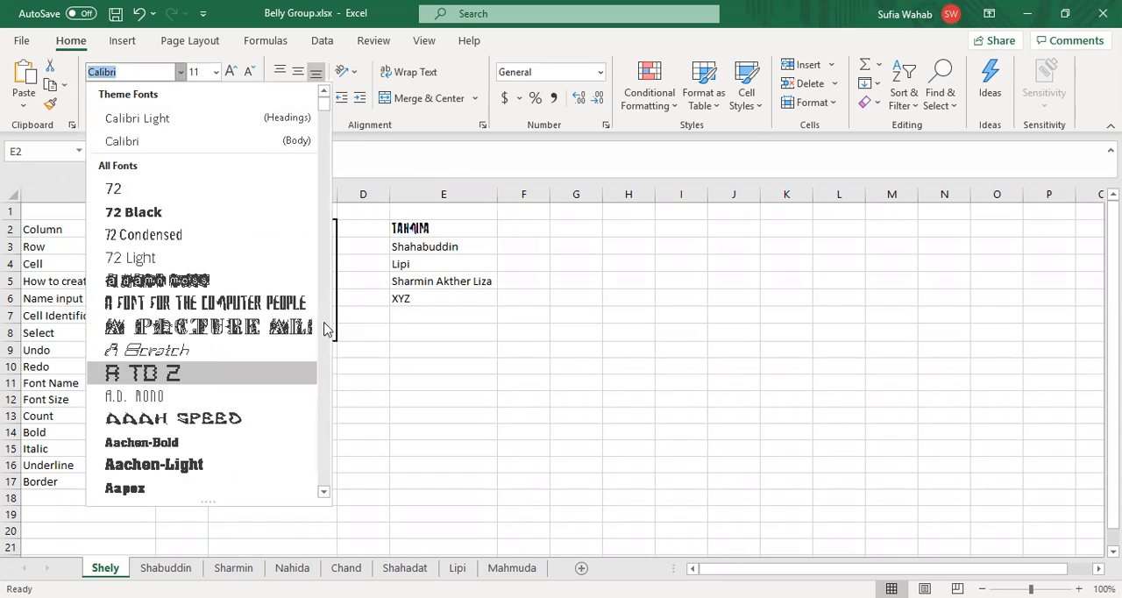
left_click(136, 419)
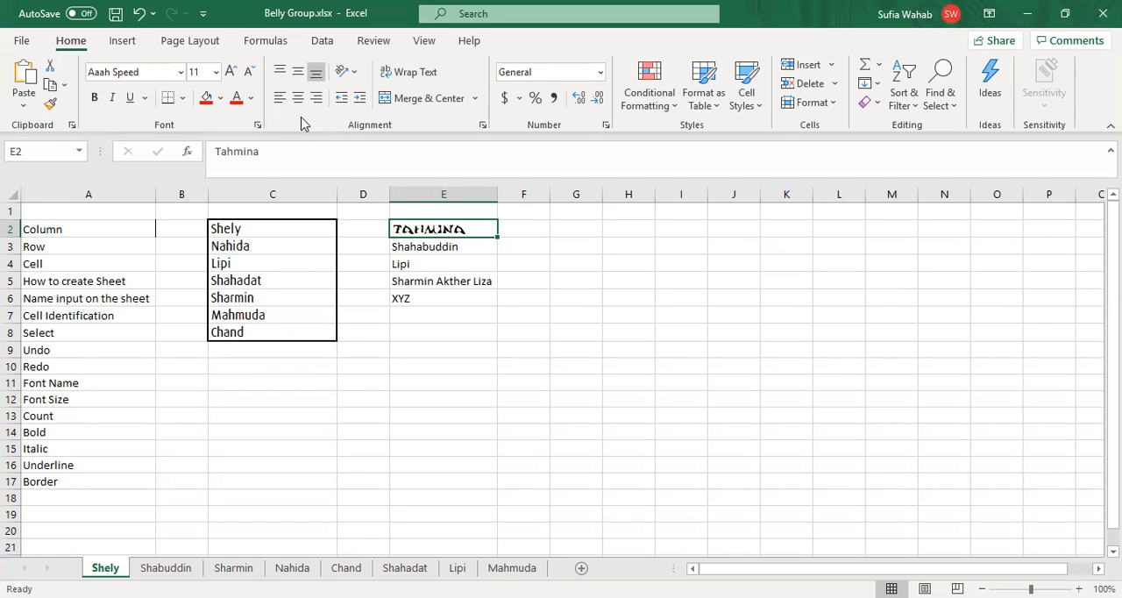
Step: Change the font of the name in E3 to Aachen-Bold
key("Down")
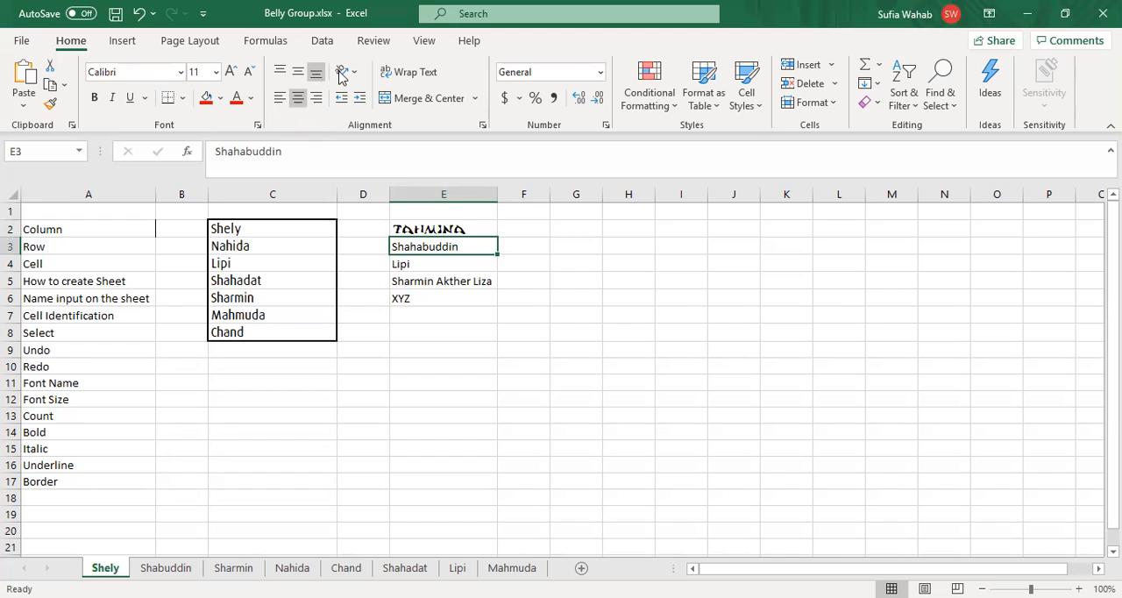
left_click(181, 78)
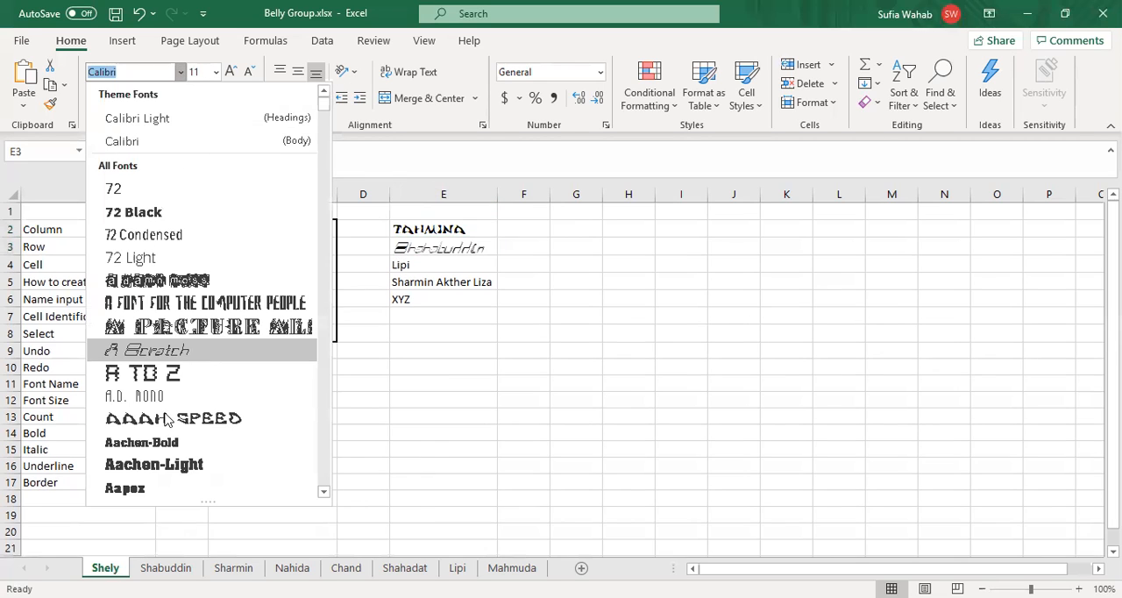
left_click(161, 444)
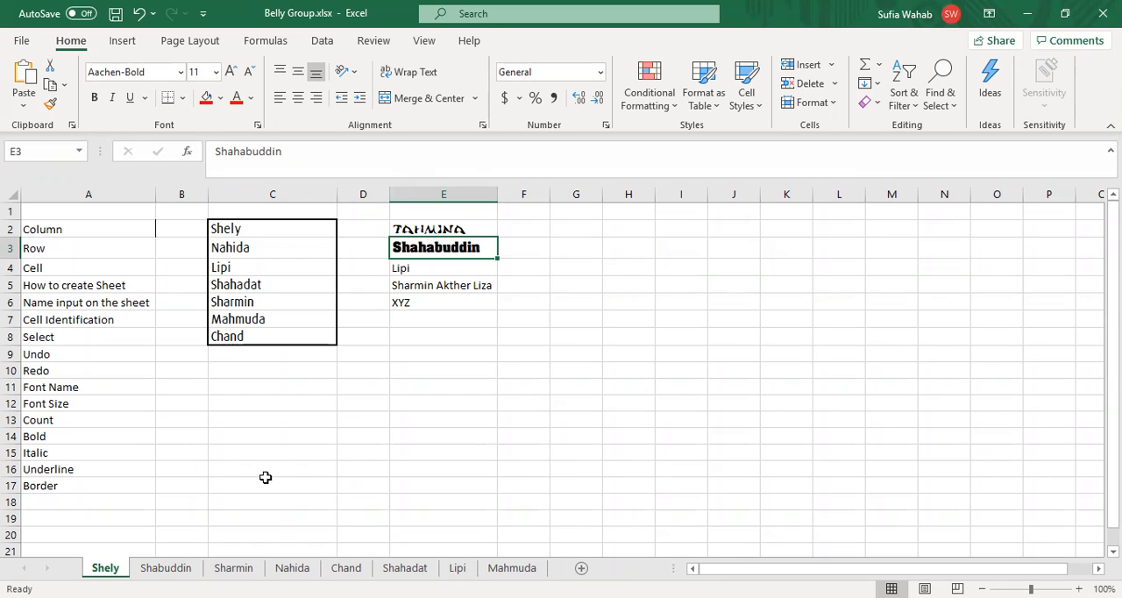
Step: Change the font of the name in E4 to AardvarkBold
key("Down")
key("Down")
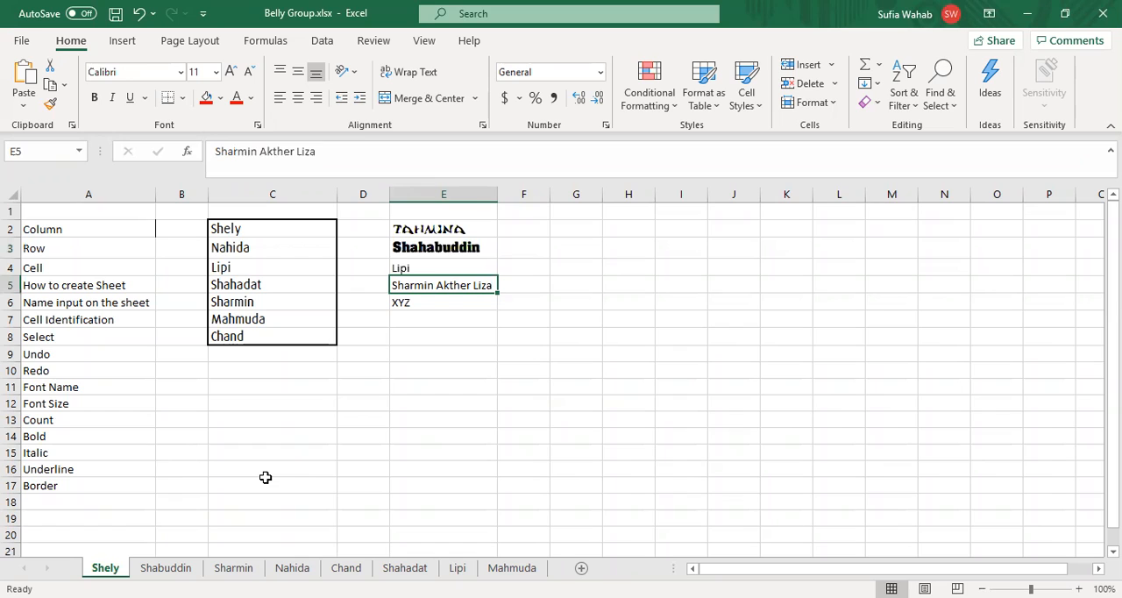
key("Up")
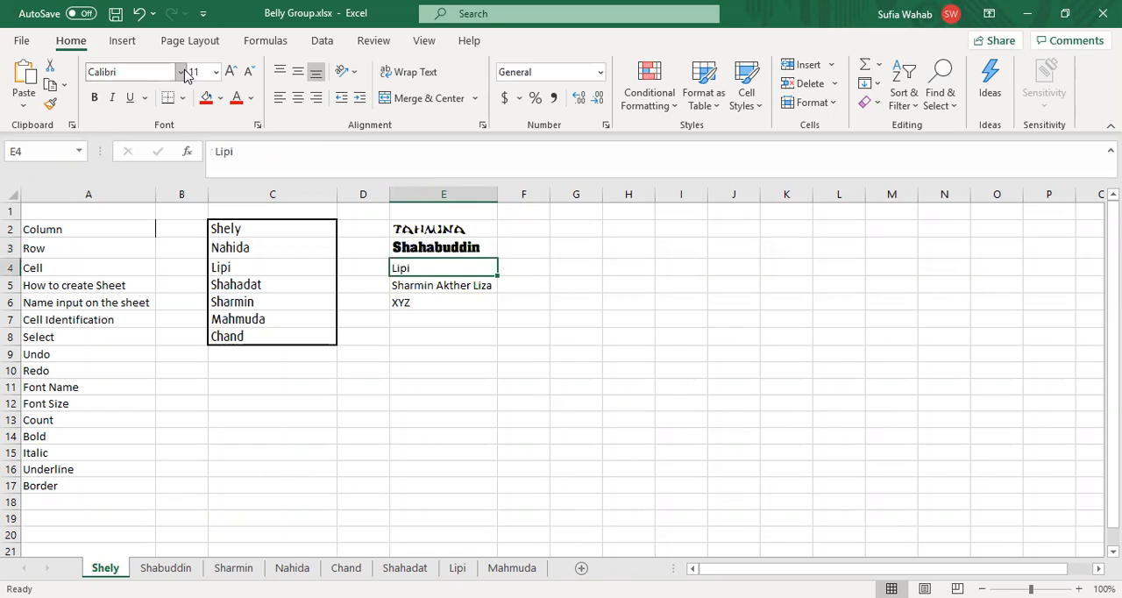
left_click(181, 72)
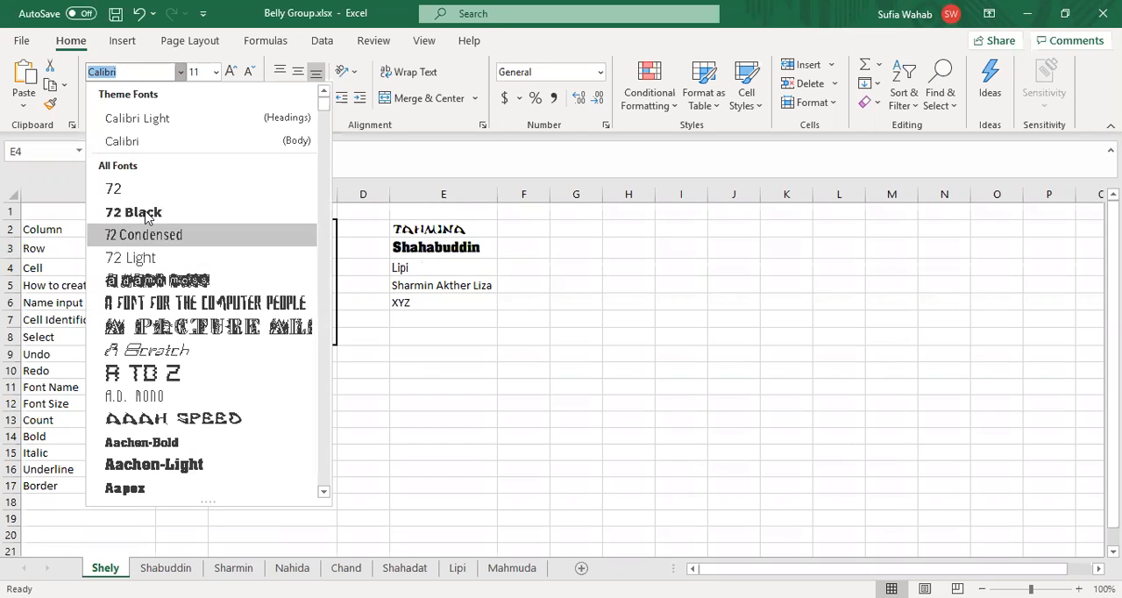
left_click(324, 492)
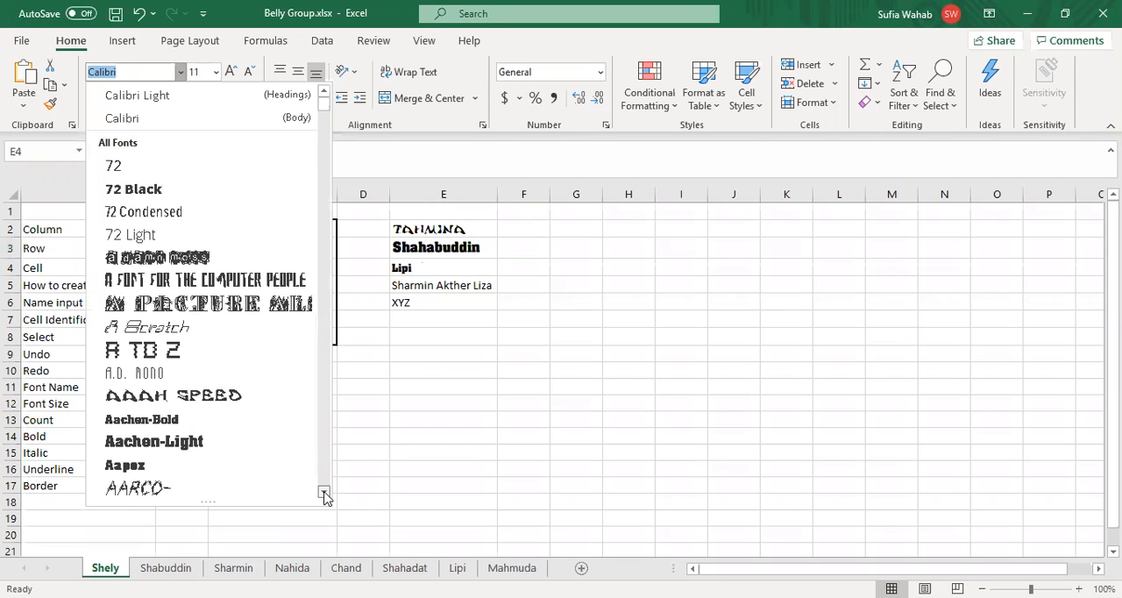
left_click(323, 492)
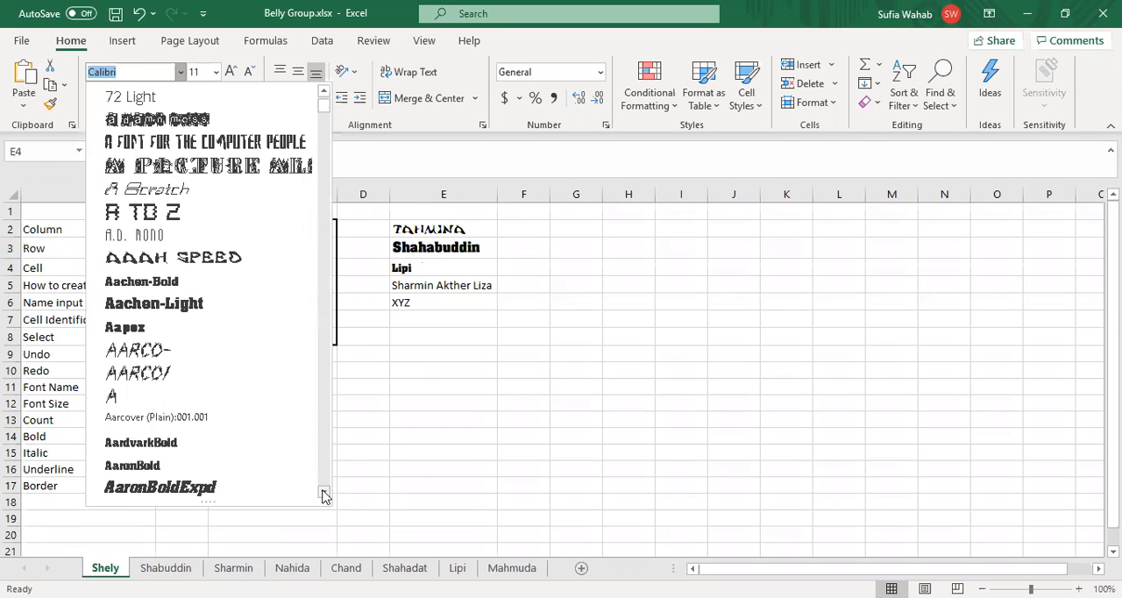
left_click(142, 443)
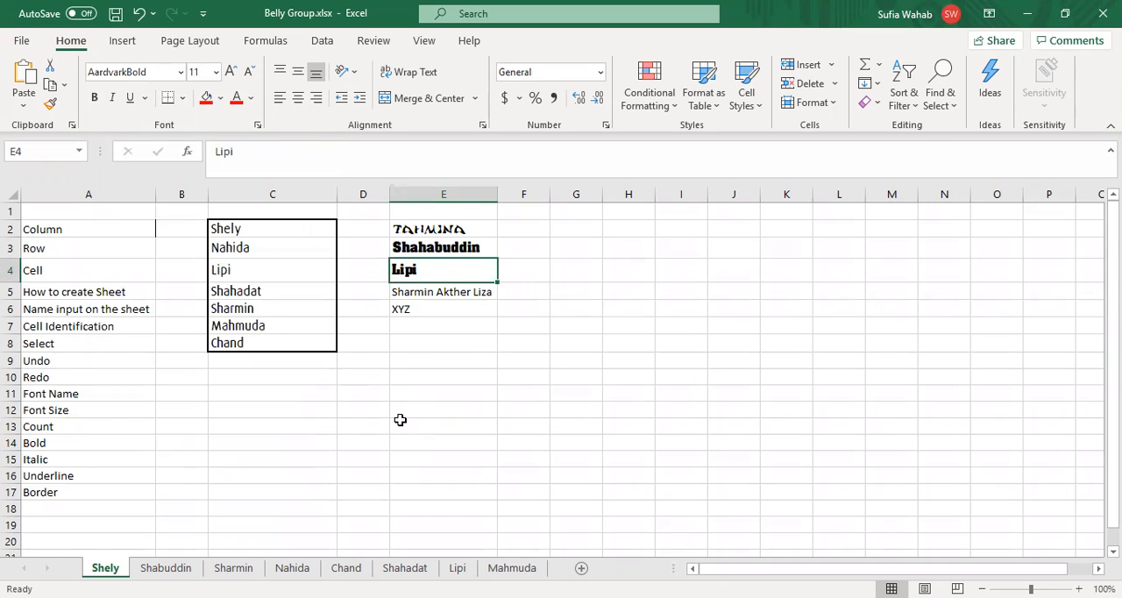
Step: Change the font of the full name in E5 to Abadi MT Condensed
key("Down")
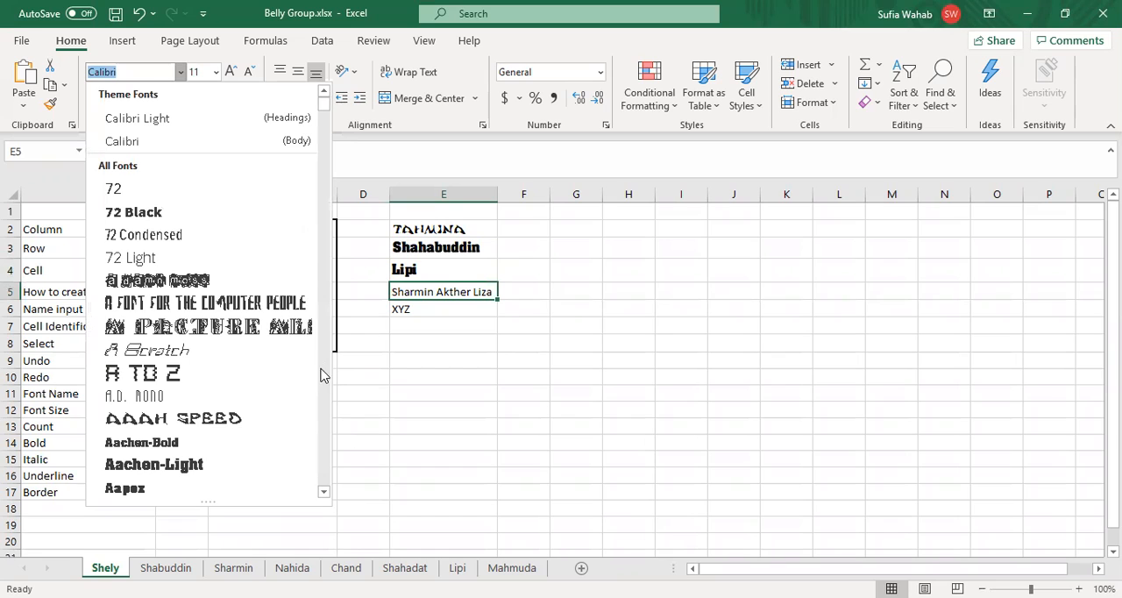
scroll(171, 421, "down", 5)
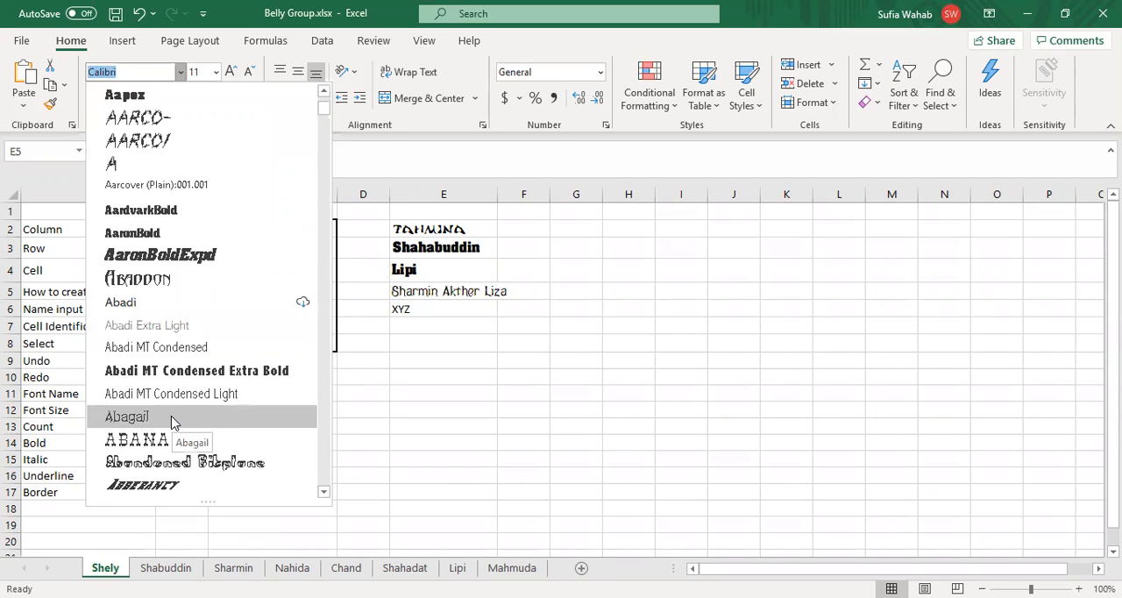
left_click(175, 347)
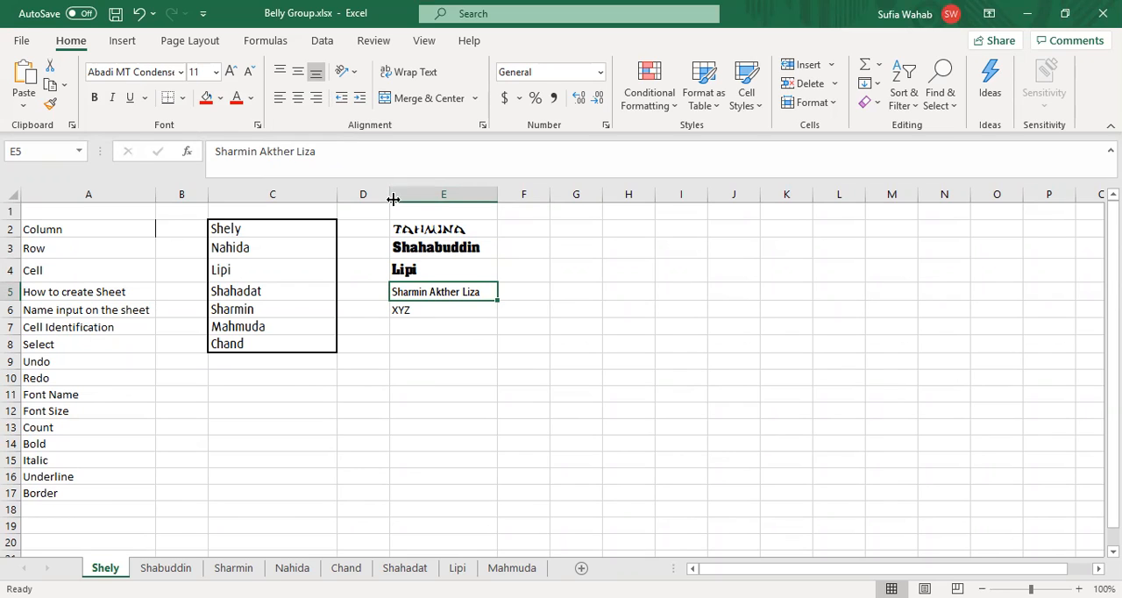
Step: Turn bold off and back on for the list of names in C2:C8
key("Up")
key("Up")
key("Up")
key("Up")
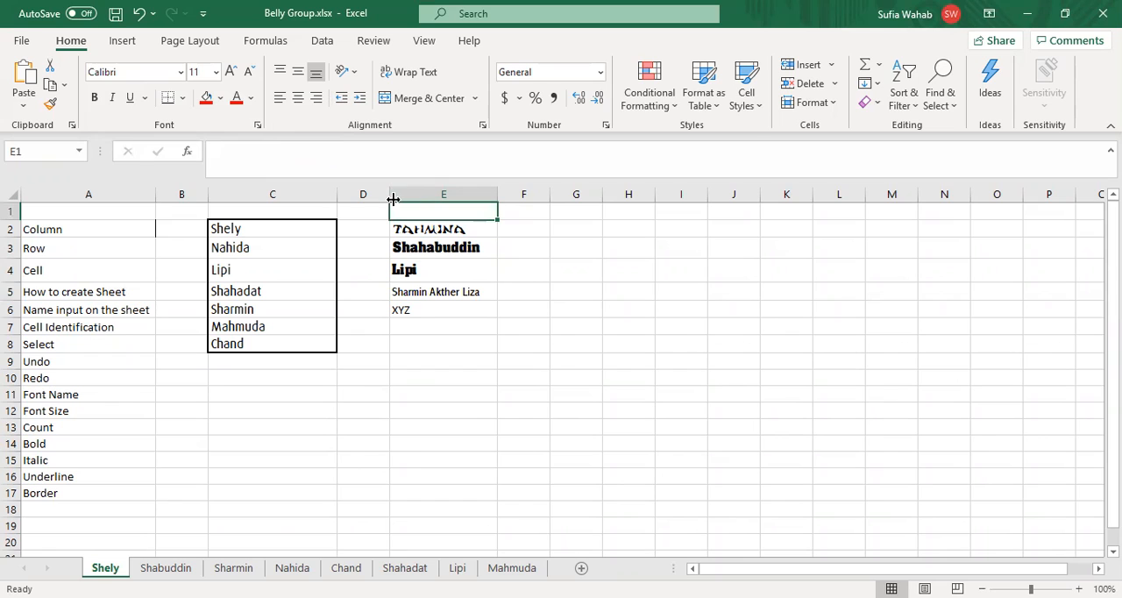
left_click(251, 229)
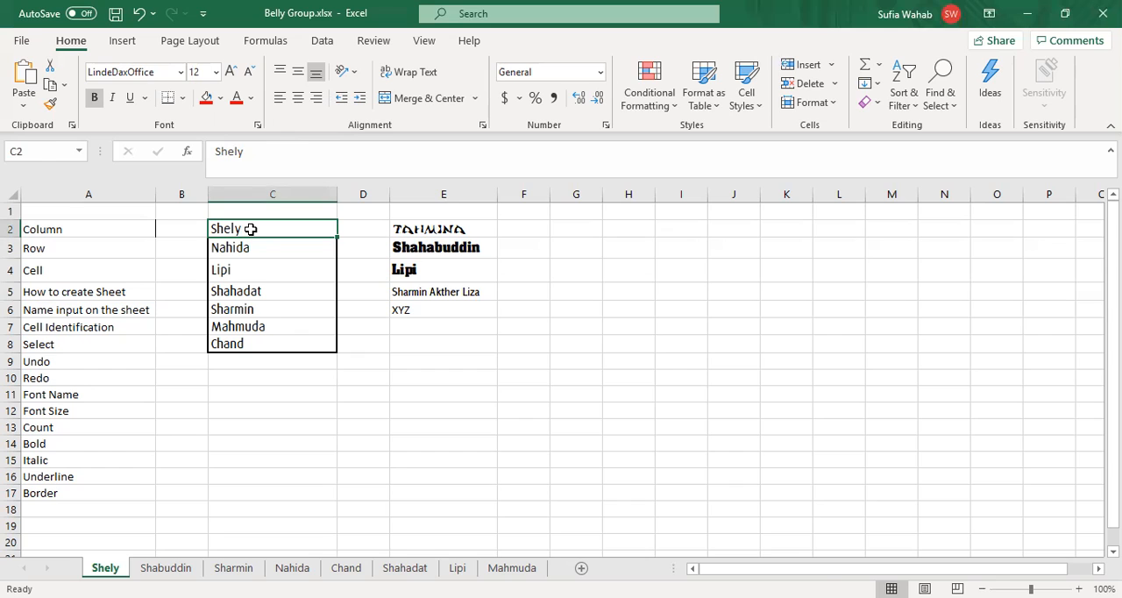
key("shift+Down")
key("shift+Down")
key("shift+Down")
key("shift+Down")
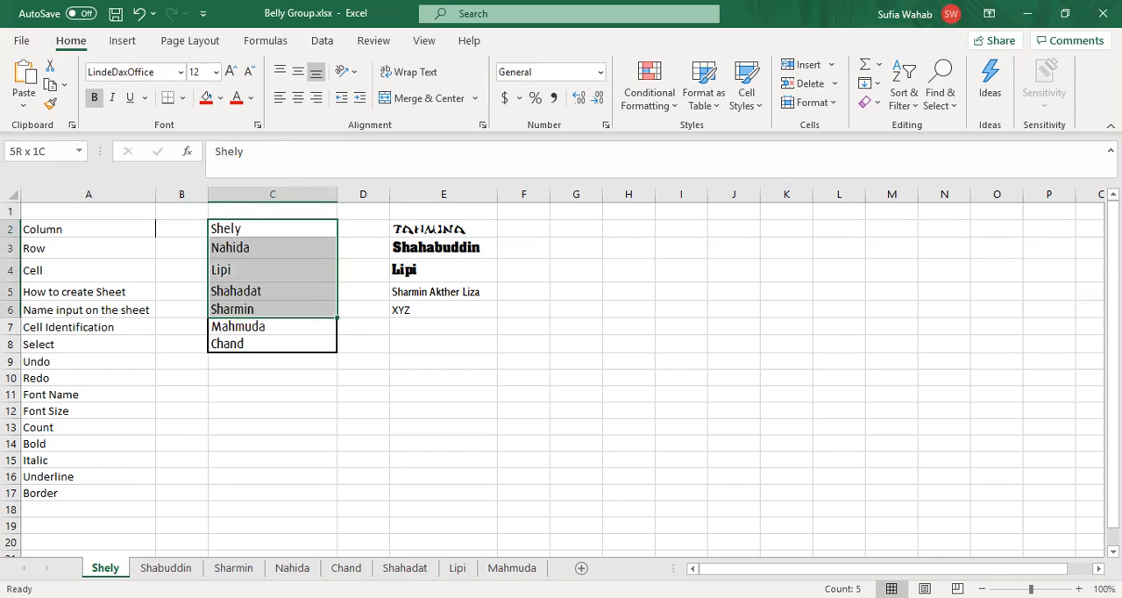
key("shift+Down")
key("shift+Down")
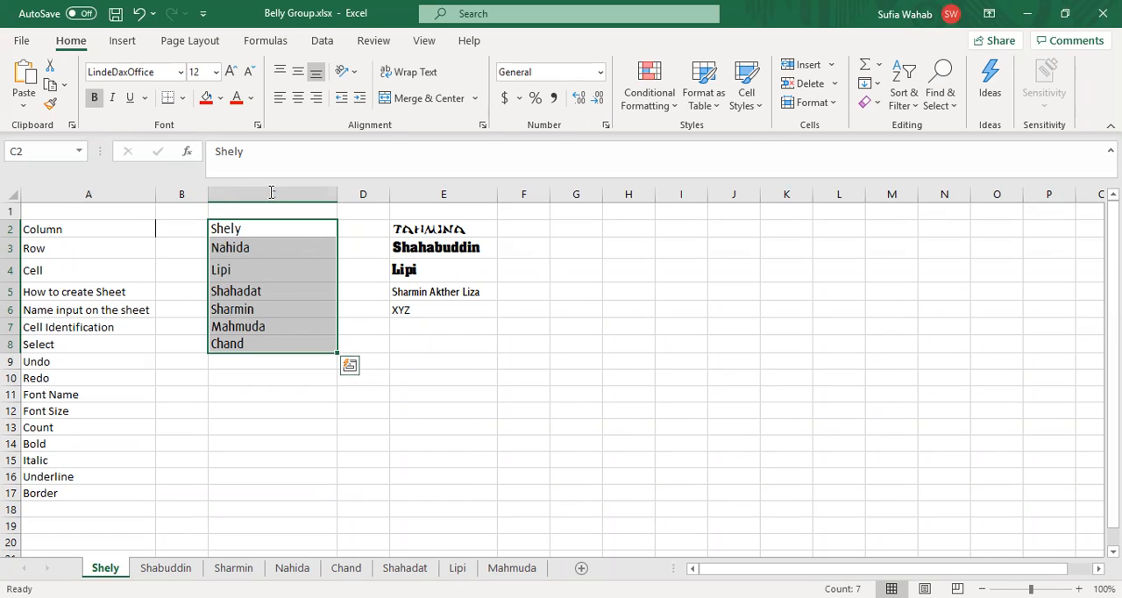
left_click(97, 99)
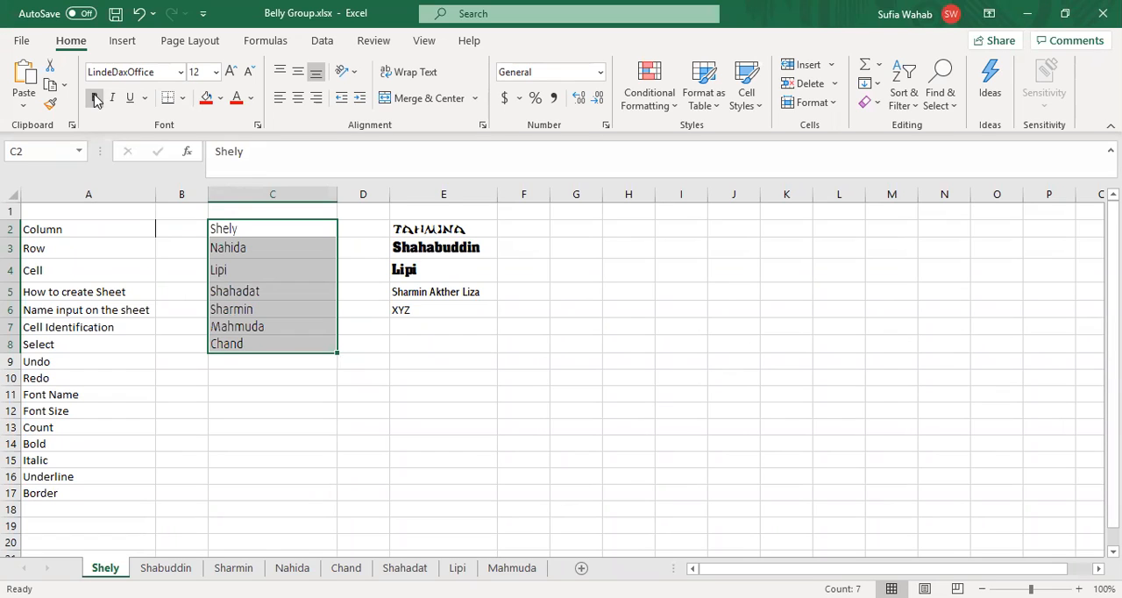
left_click(97, 99)
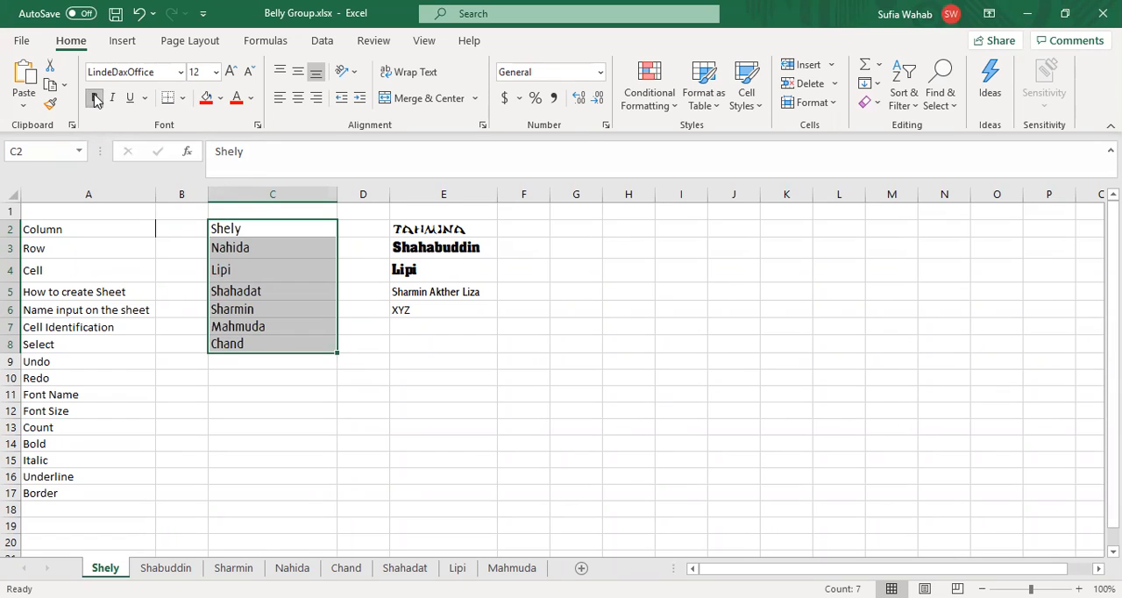
left_click(303, 395)
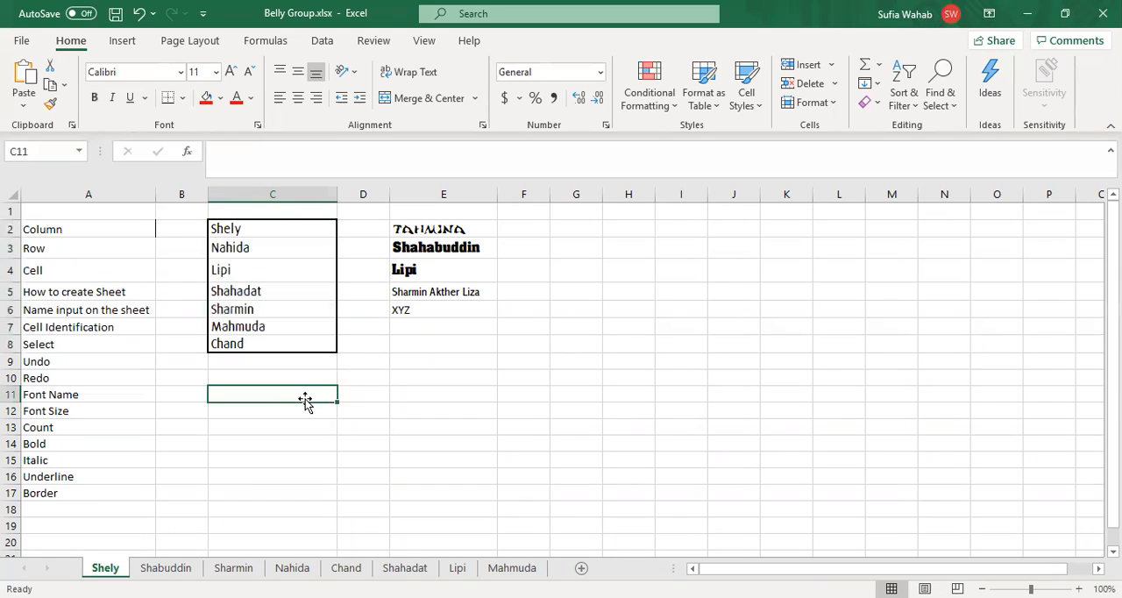
Step: Remove the bold formatting from the names in C2:C8
left_click(282, 228)
key("shift+Down")
key("shift+Down")
key("shift+Down")
key("shift+Down")
key("shift+Down")
key("shift+Down")
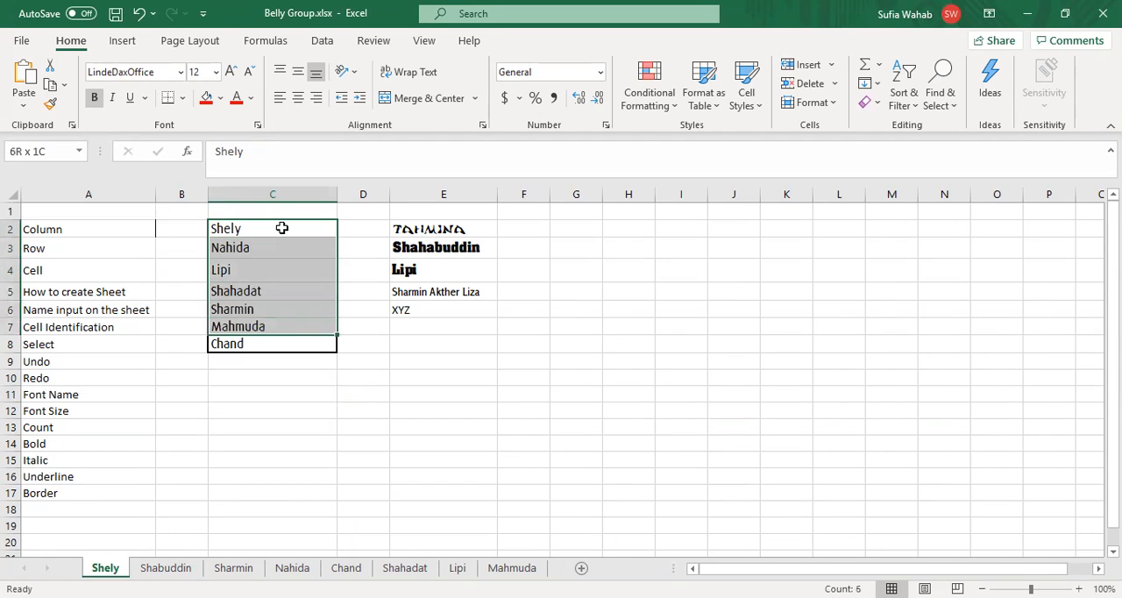
left_click(95, 99)
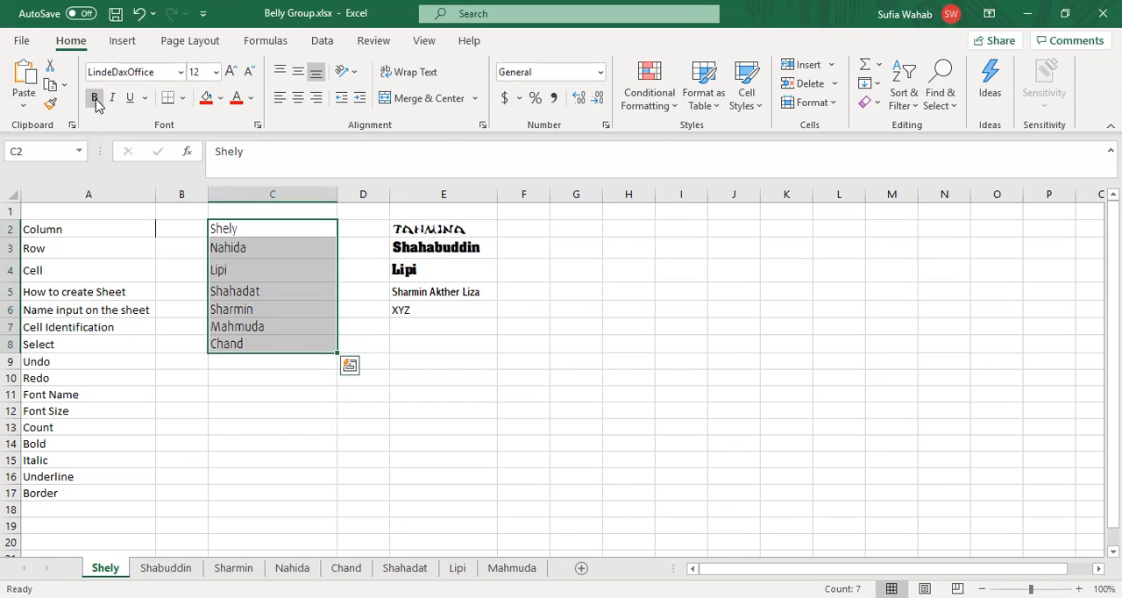
Step: Apply all borders to the cells of the name list in C2:C8
left_click(183, 99)
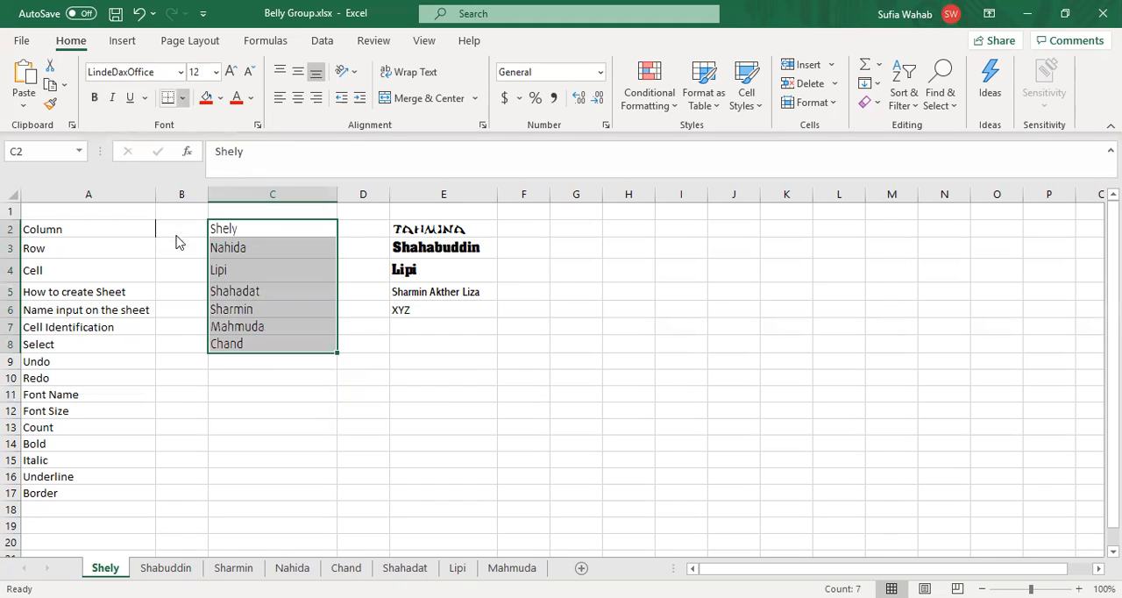
left_click(178, 266)
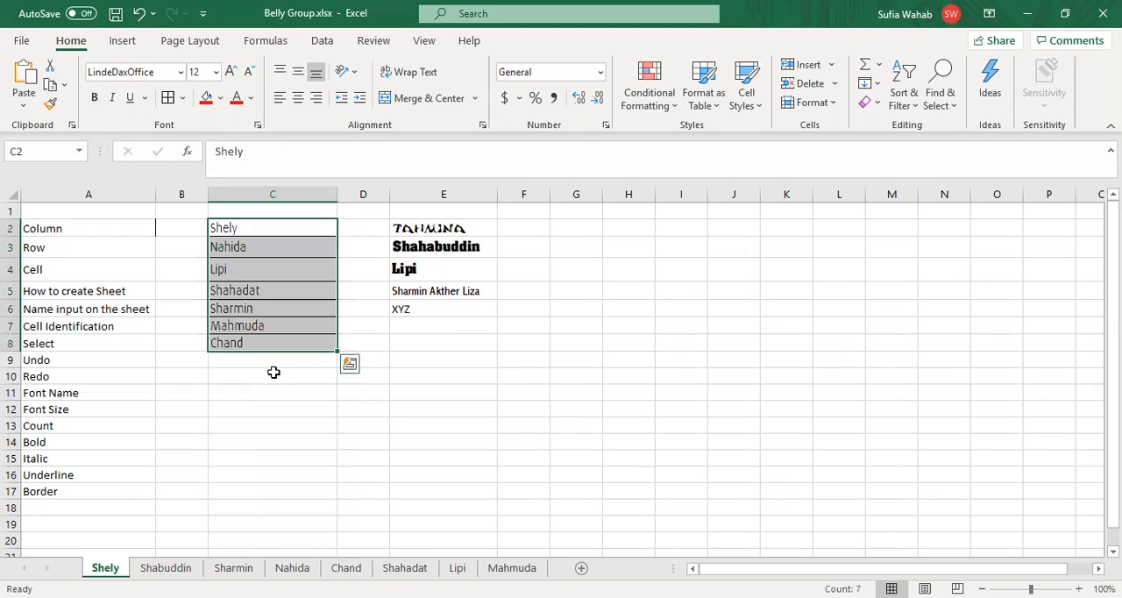
left_click(274, 373)
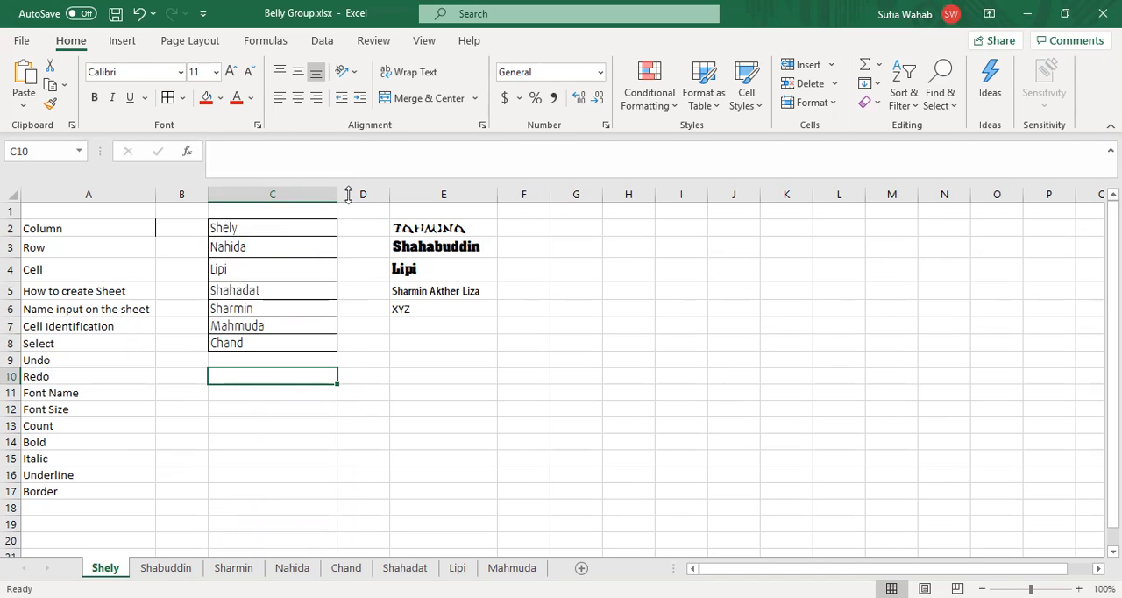
Step: Underline the name in E2
left_click(444, 228)
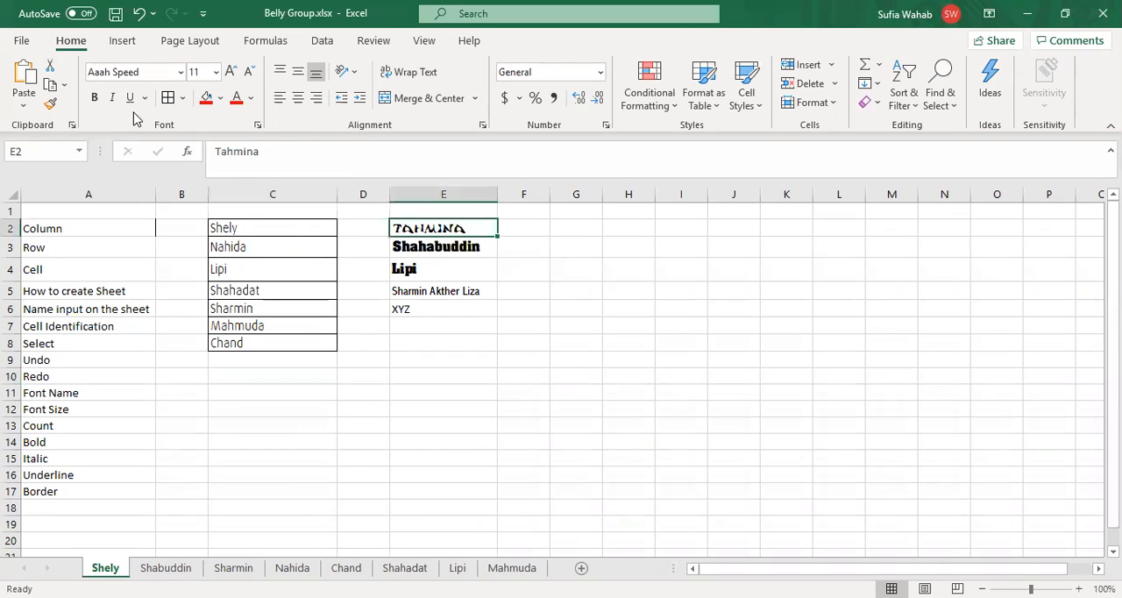
left_click(129, 98)
left_click(523, 309)
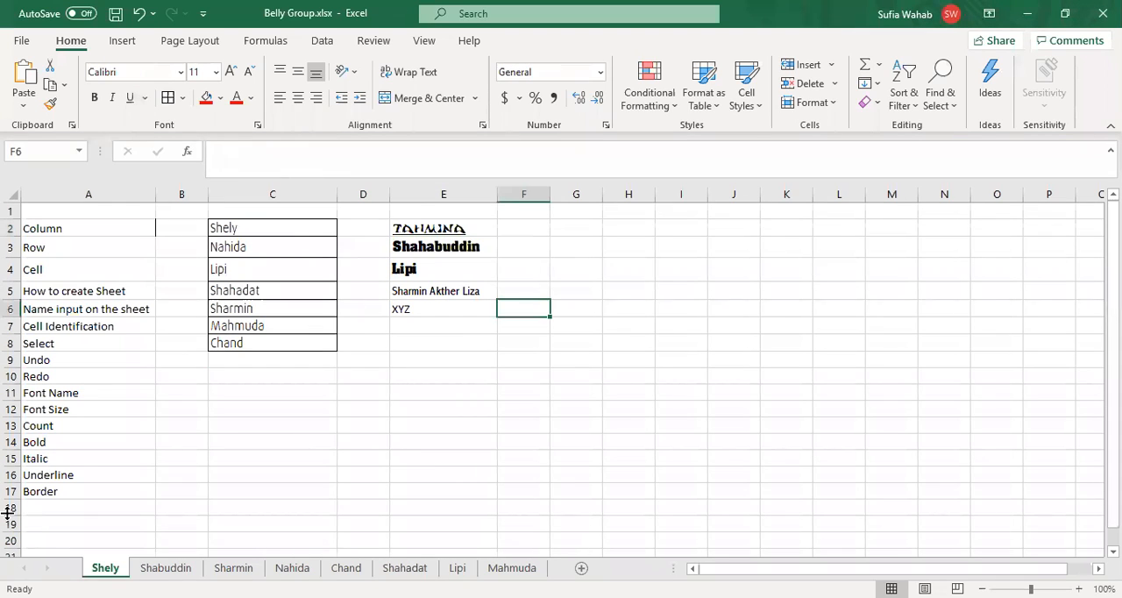
Step: Enter the topic "Underline" in A18 below Border
left_click(45, 513)
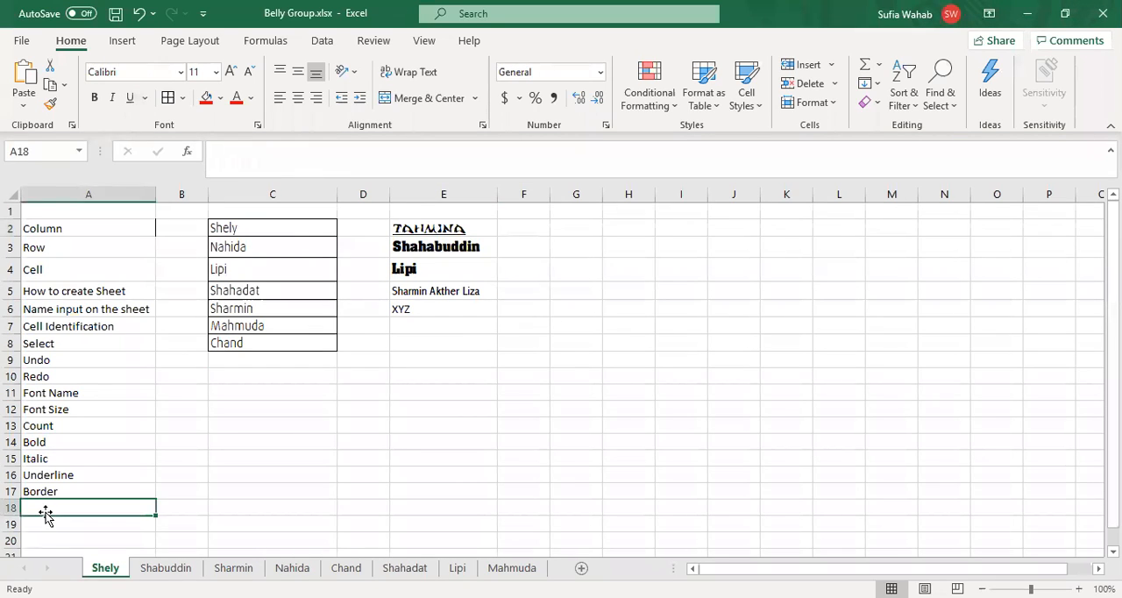
type("Underline")
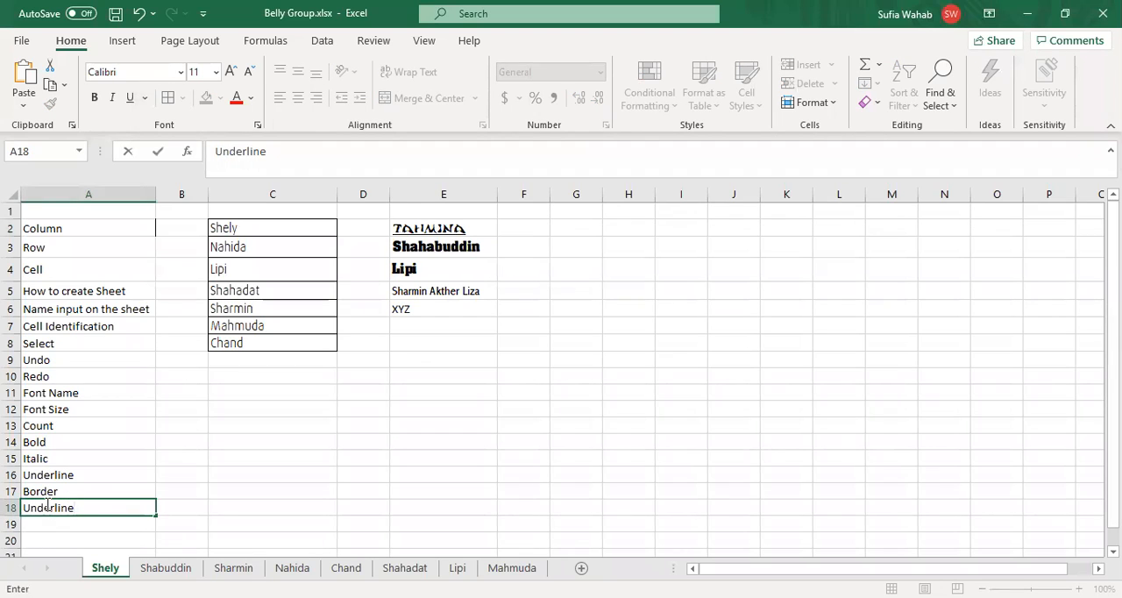
left_click(318, 391)
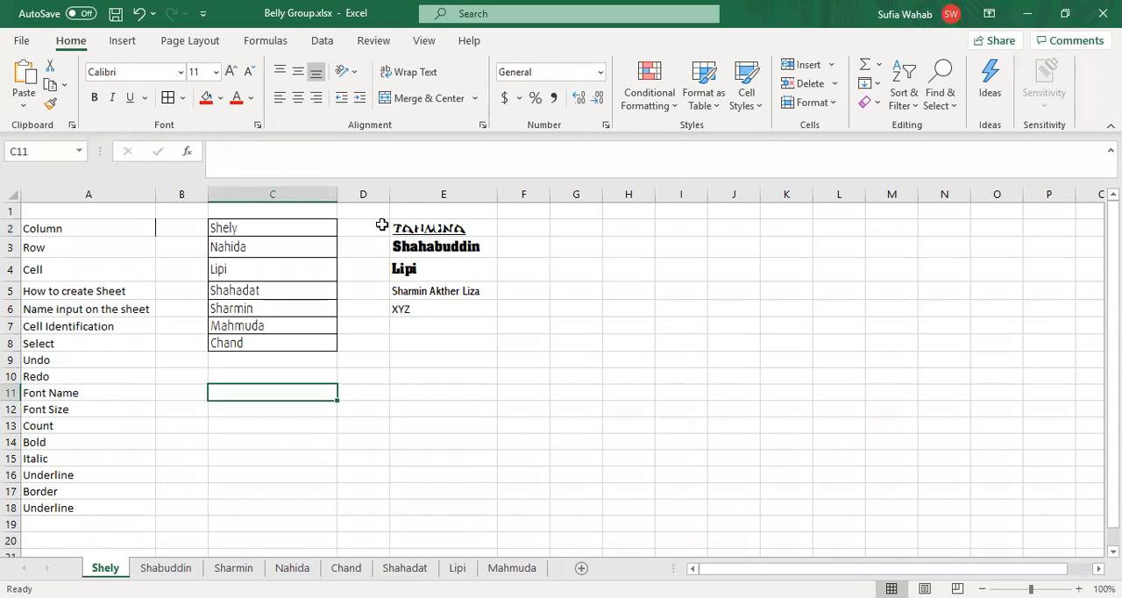
Step: Fill cell E2 with light orange and cell E3 with pale blue
left_click(396, 228)
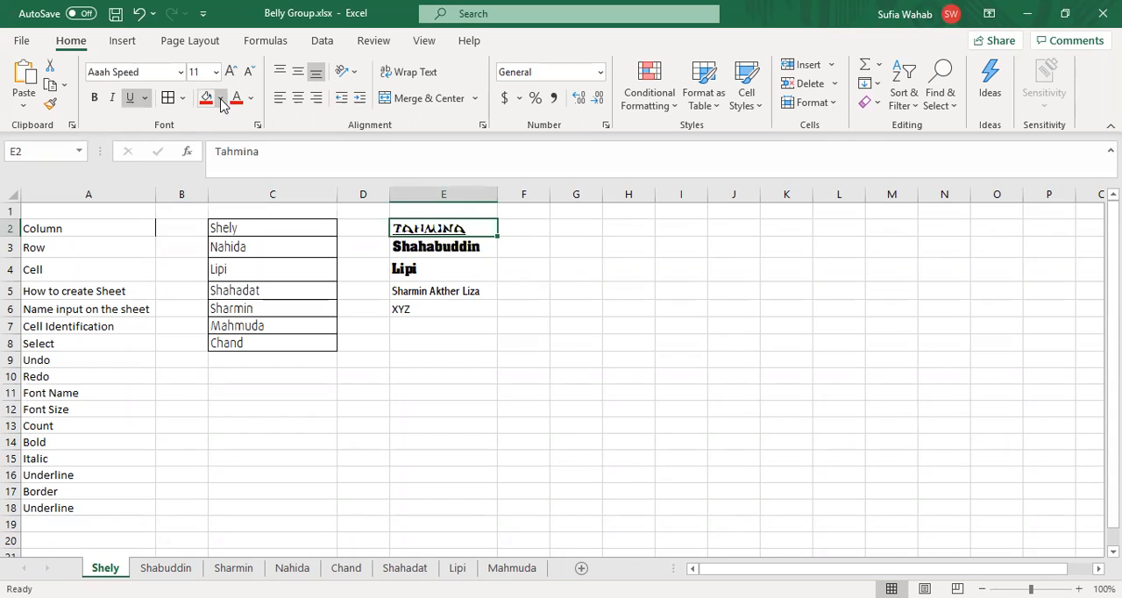
left_click(221, 99)
left_click(277, 189)
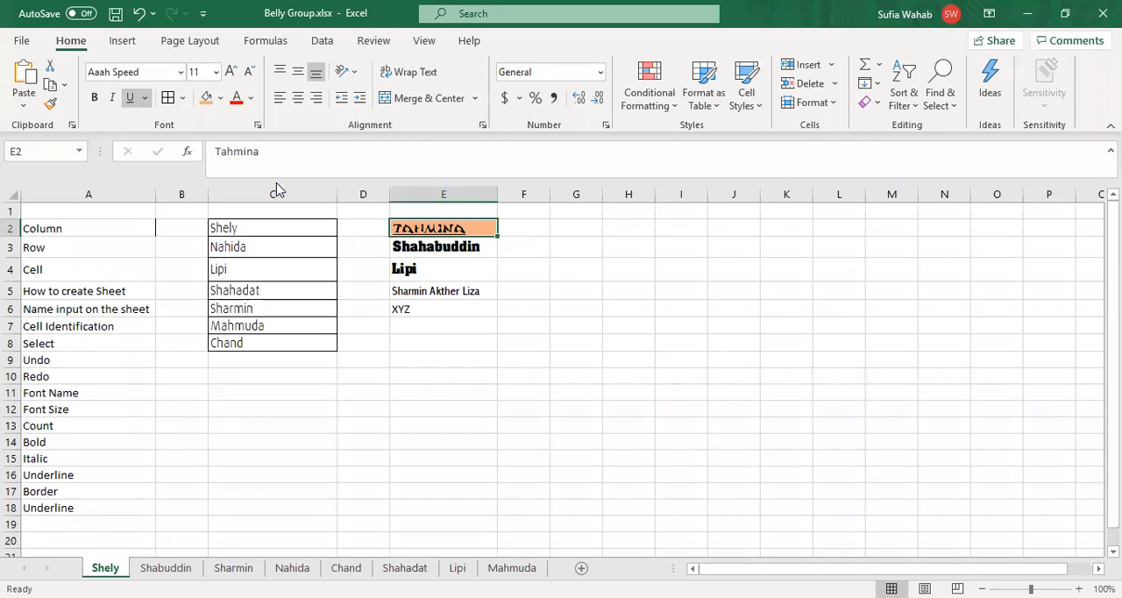
left_click(221, 102)
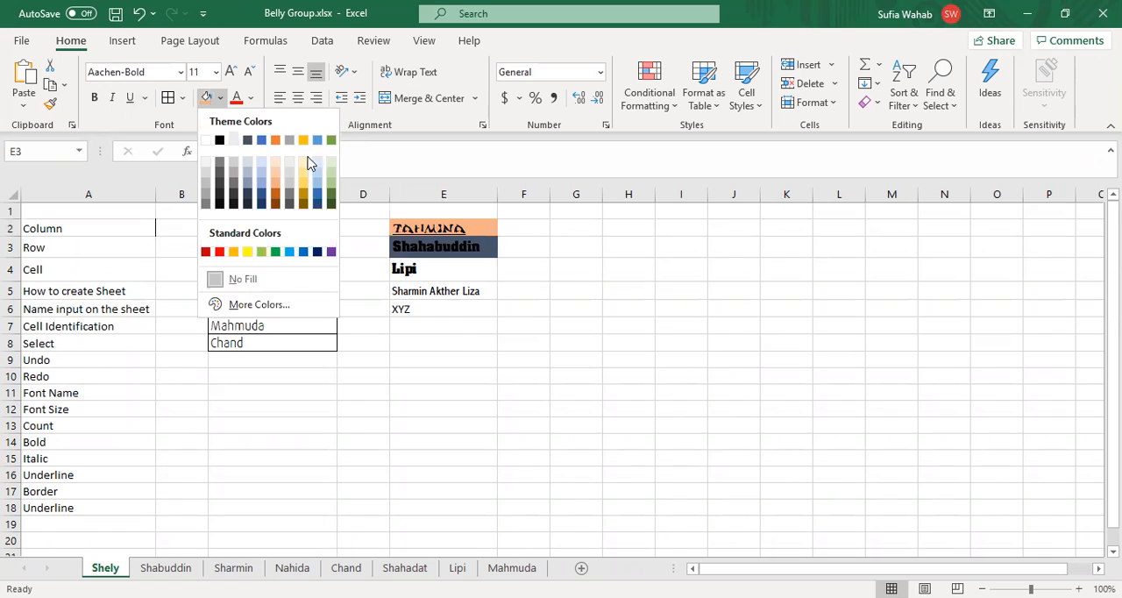
left_click(318, 170)
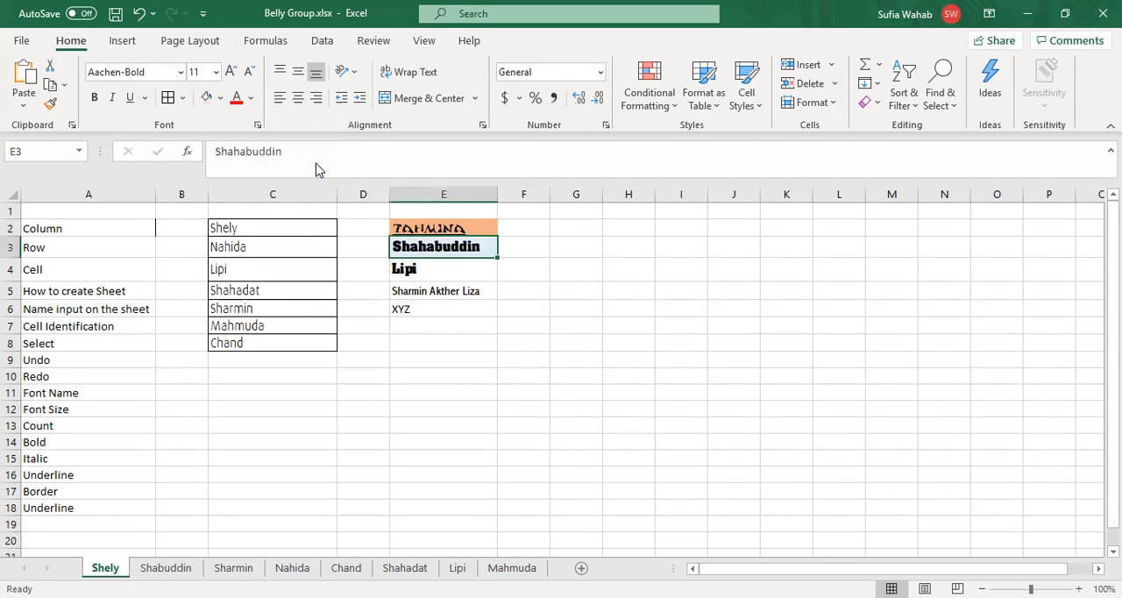
Step: Fill the name cell E4 with a medium blue theme colour
key("Down")
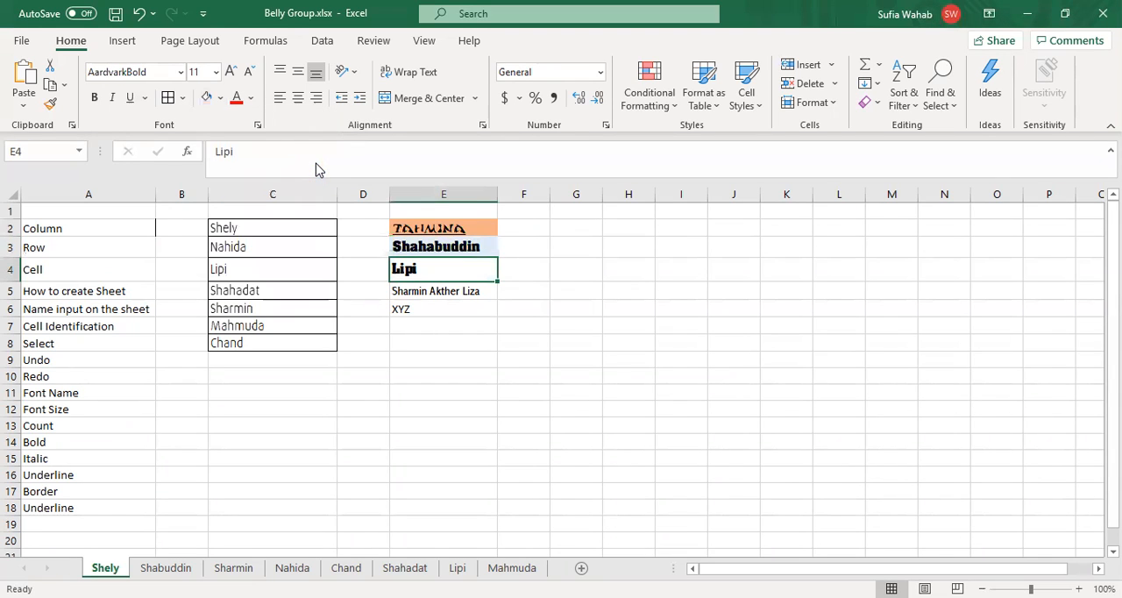
left_click(220, 98)
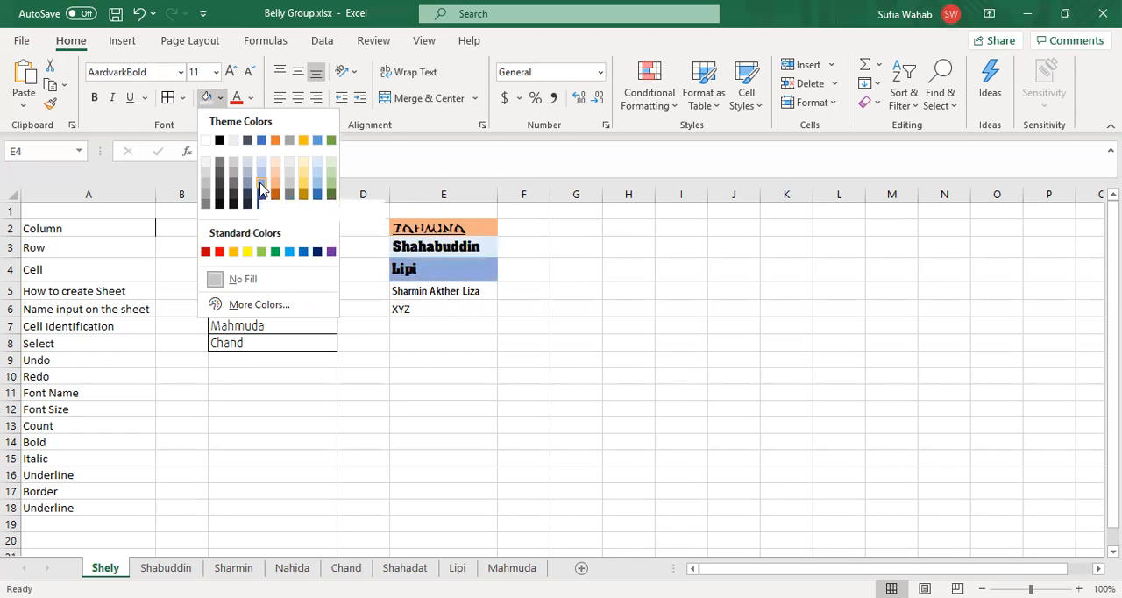
left_click(261, 188)
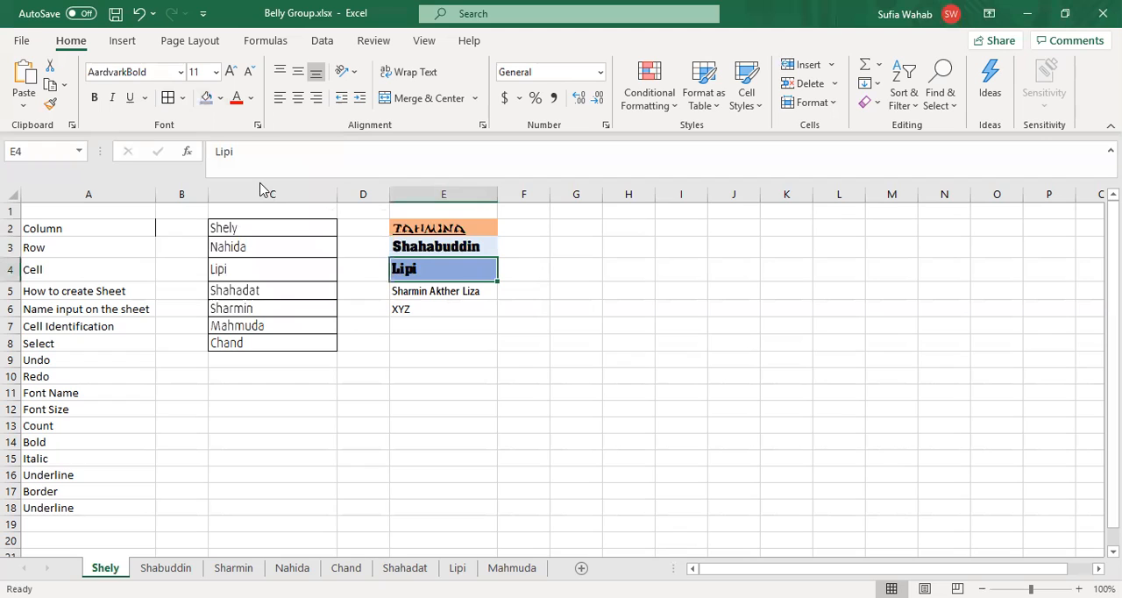
key("Down")
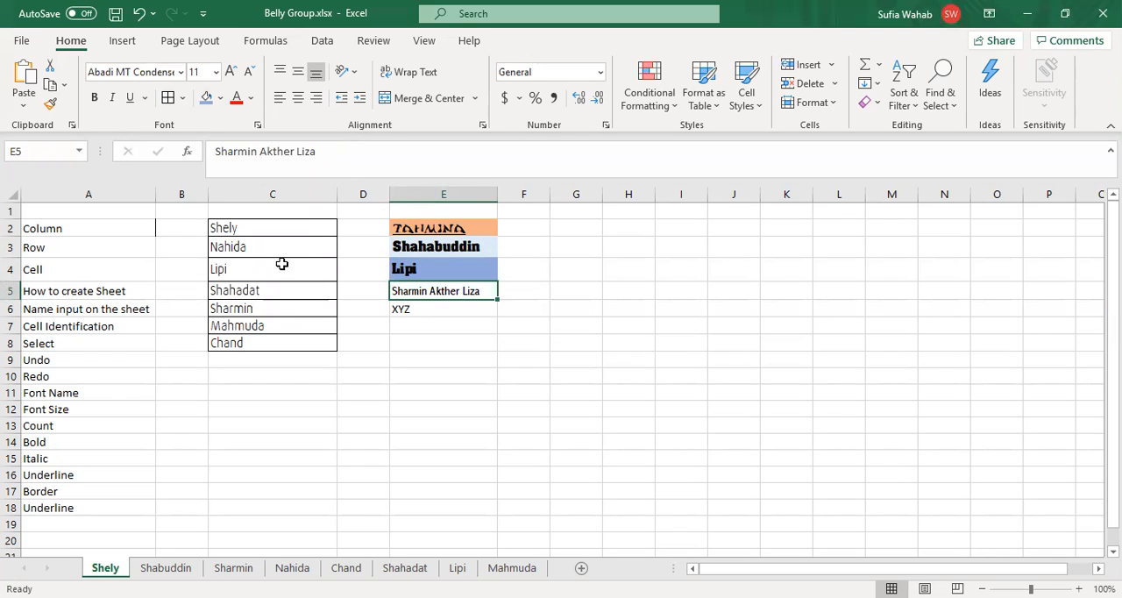
key("Right")
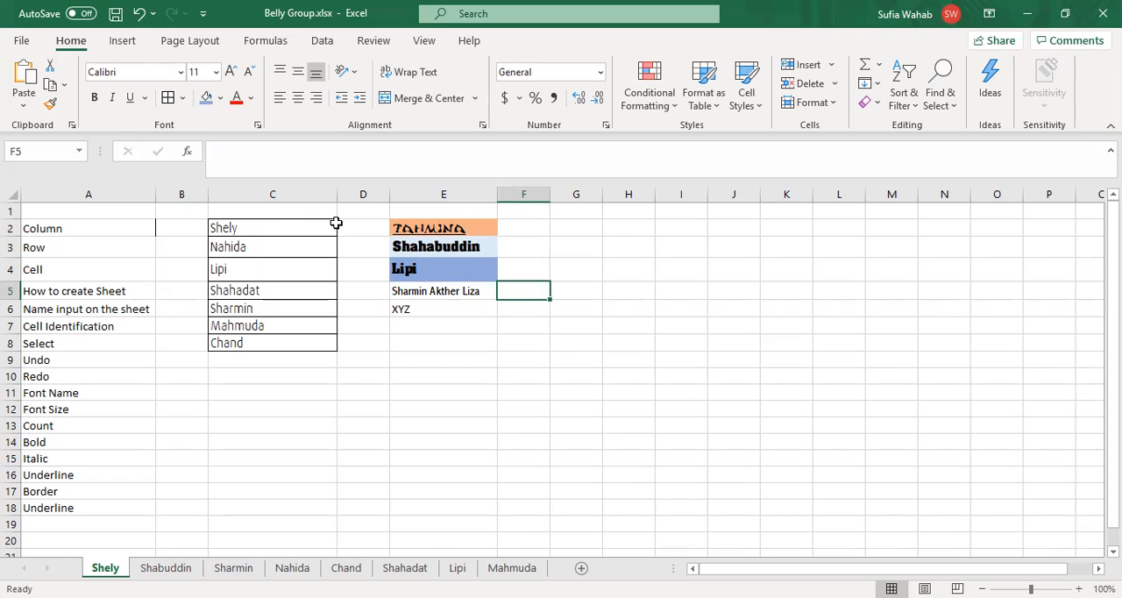
Step: Replace the topic in A18 with "Cell Colour"
left_click(59, 508)
key("Delete")
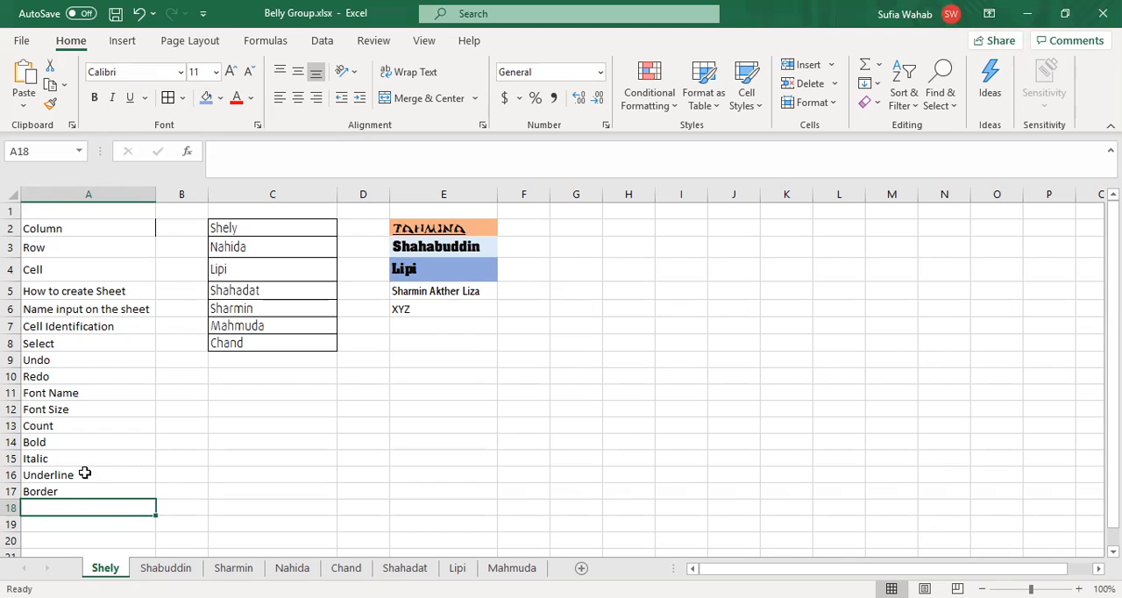
type("Cell")
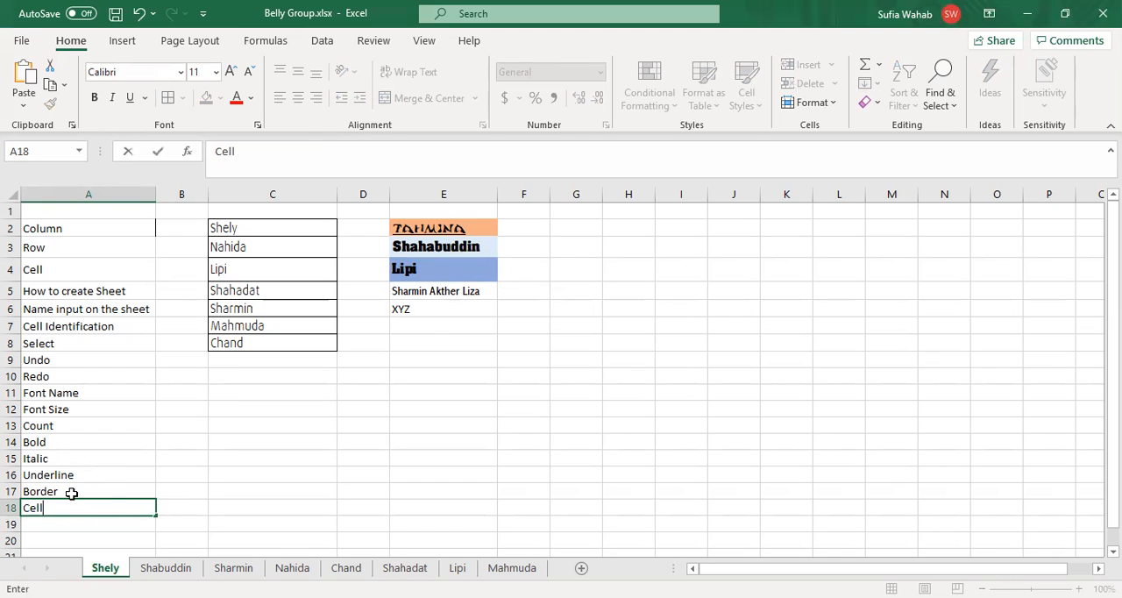
type(" Colour")
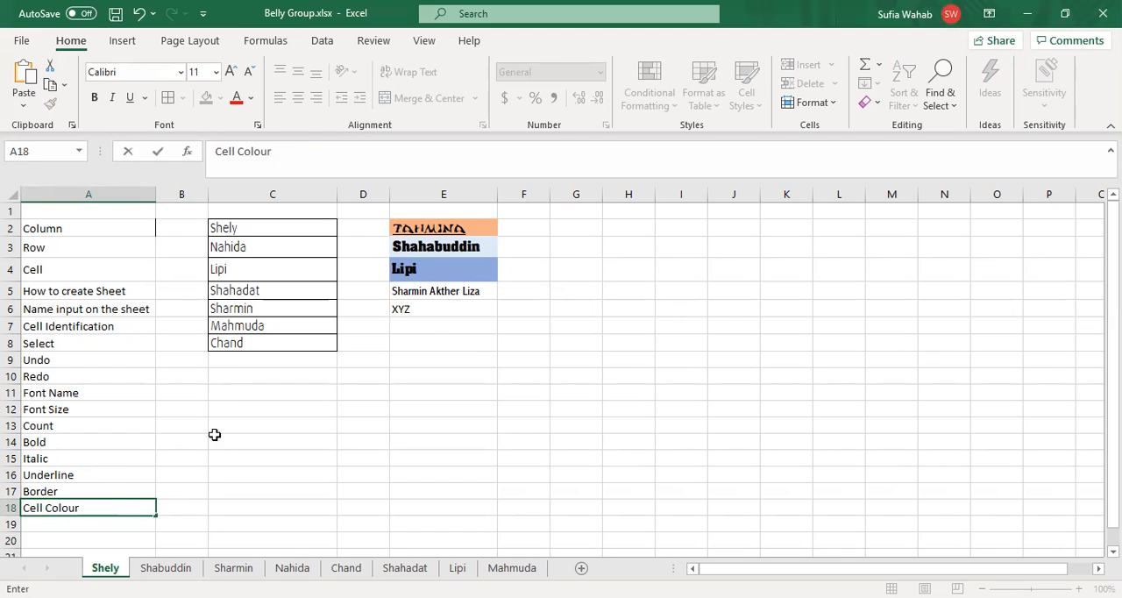
left_click(438, 410)
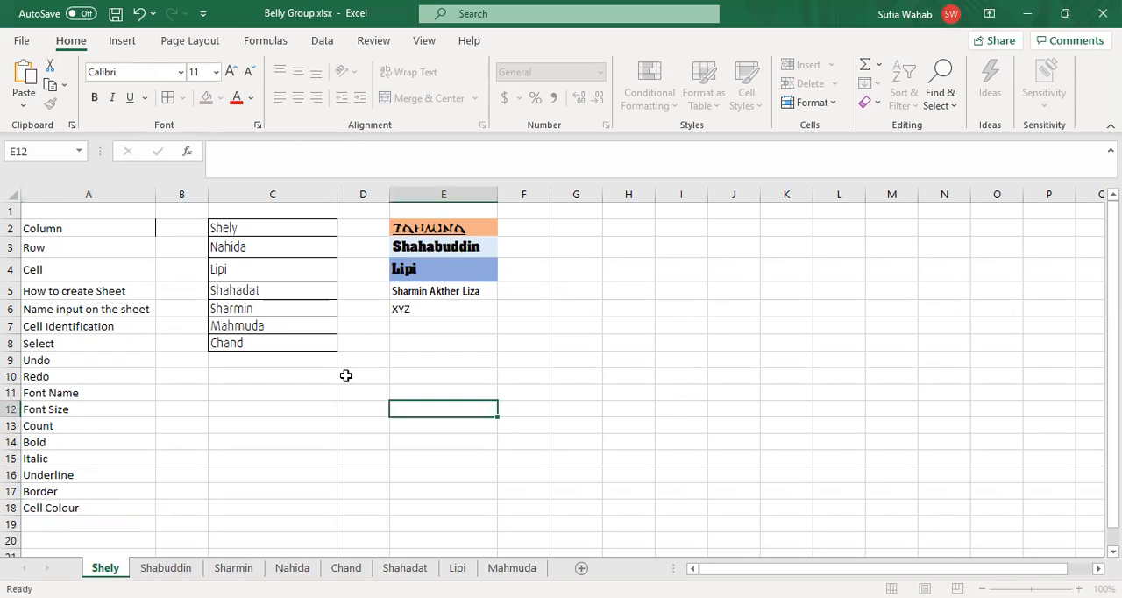
Step: Fill the full-name cell E5 with a light green theme colour
left_click(403, 286)
left_click(220, 99)
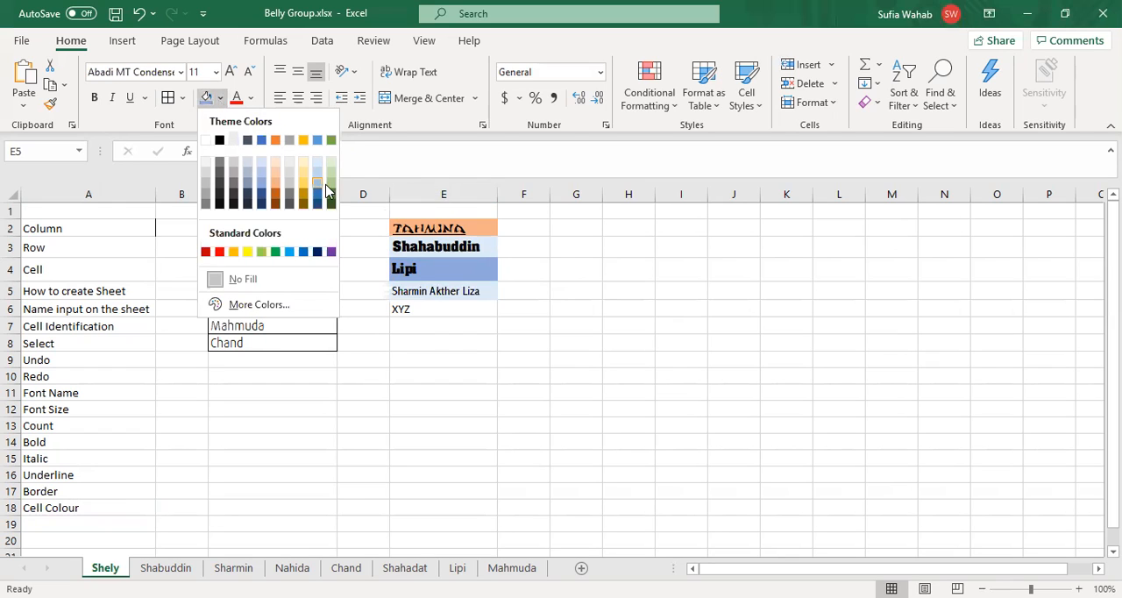
left_click(331, 181)
left_click(591, 421)
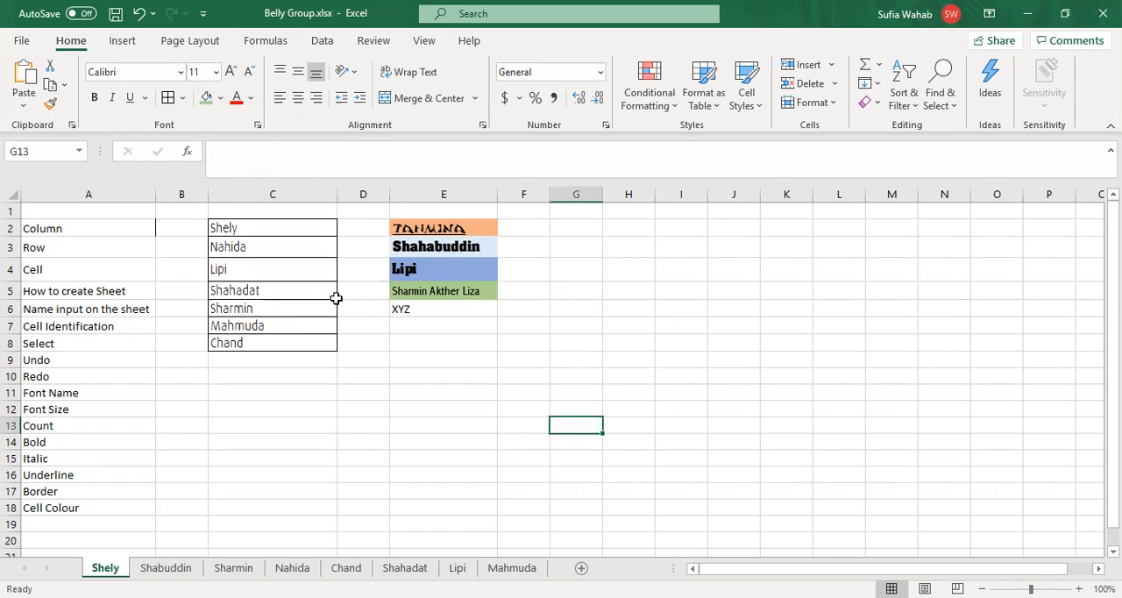
Step: Add the topic "Font Colour" in cell A19 below the Cell Colour topic
left_click(255, 224)
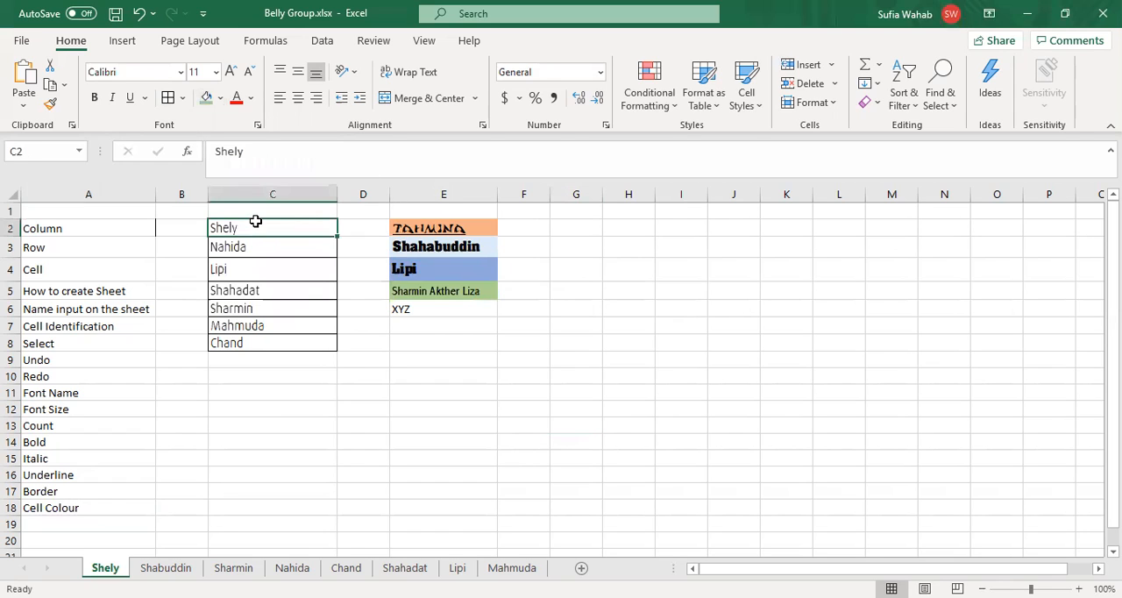
left_click(67, 524)
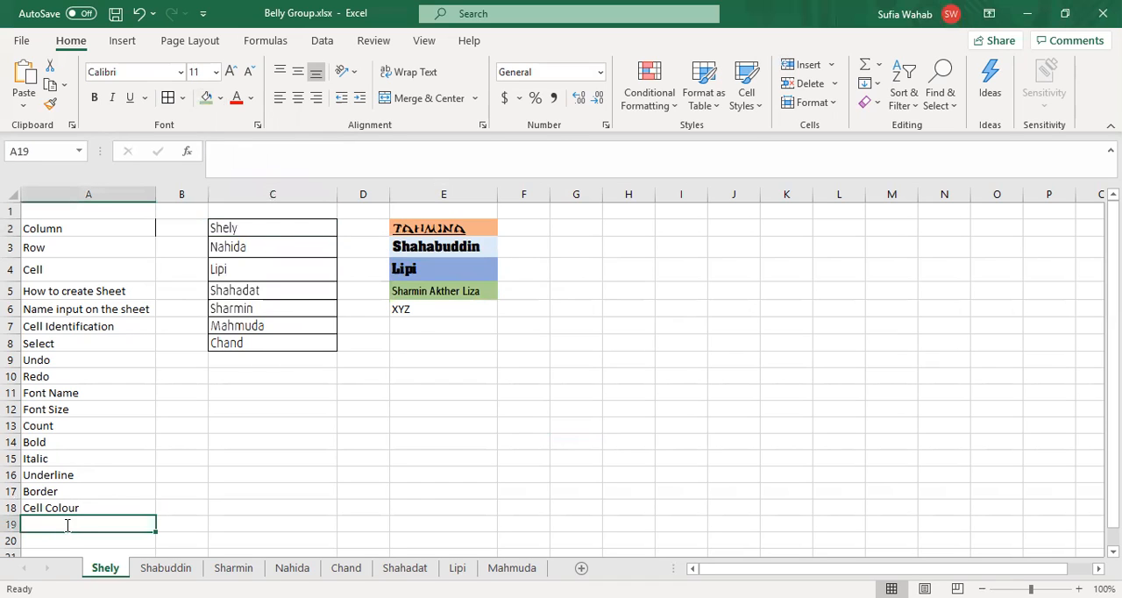
type("Font")
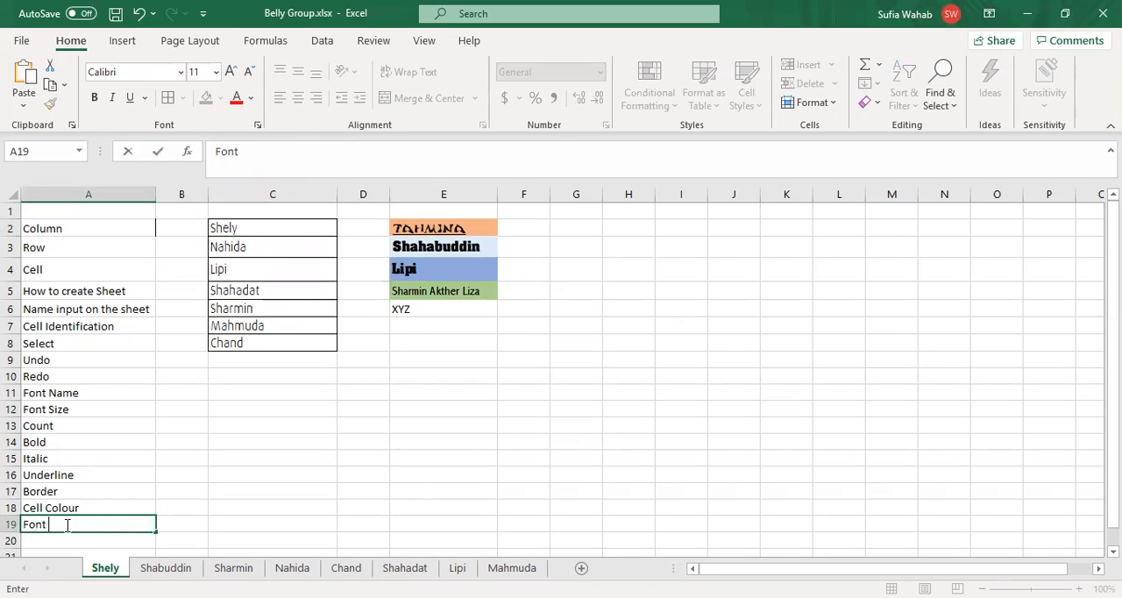
type(" Colour")
left_click(294, 400)
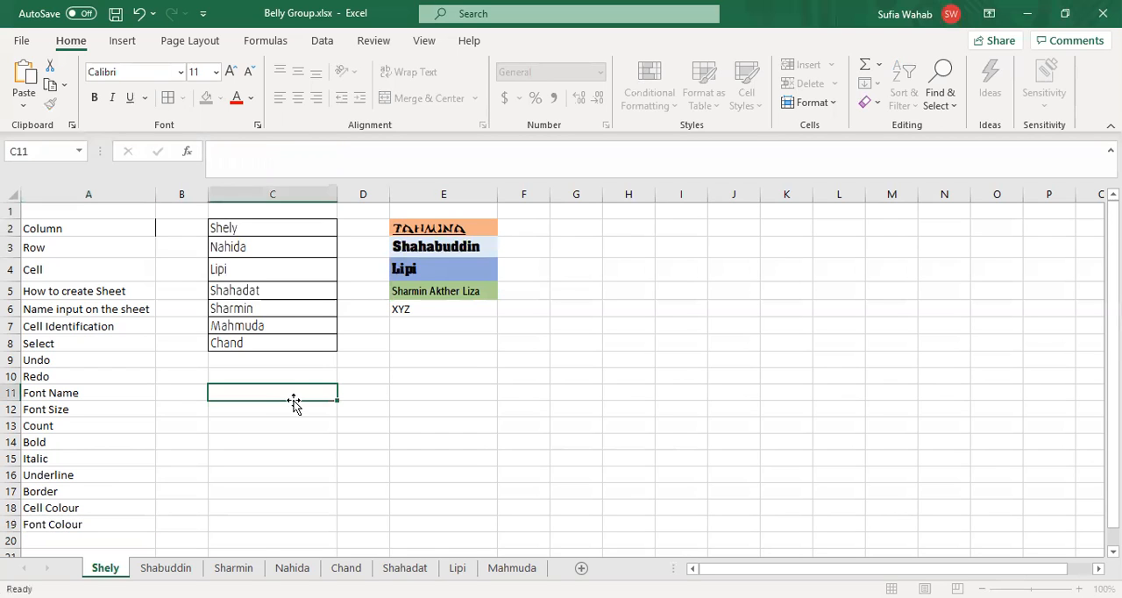
Step: Change the font colour of the name text in cell C2 to standard yellow
double_click(243, 223)
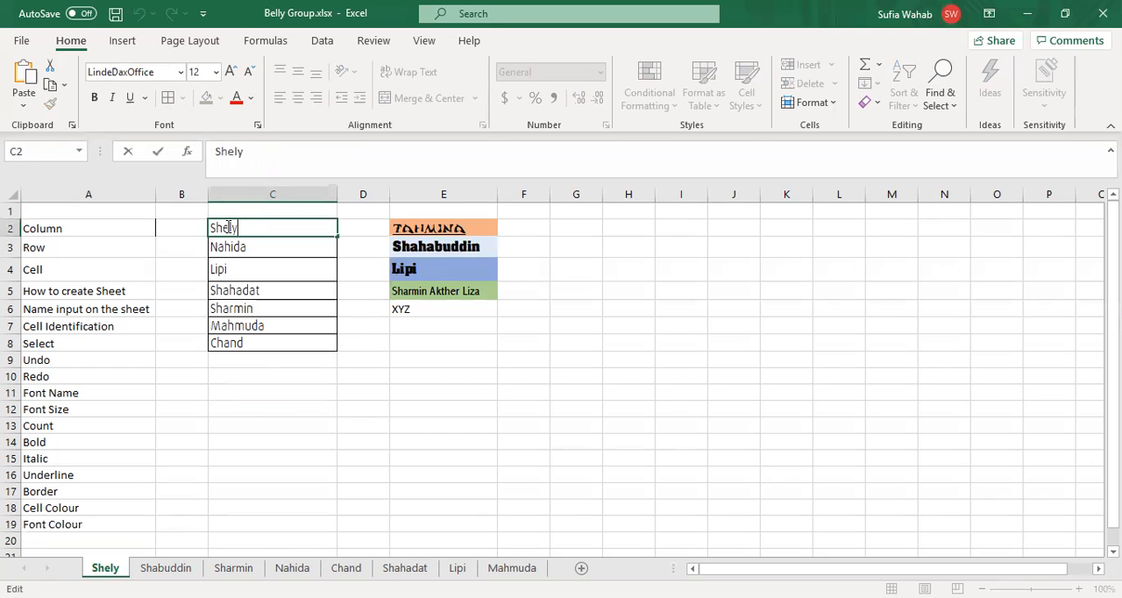
left_click(252, 98)
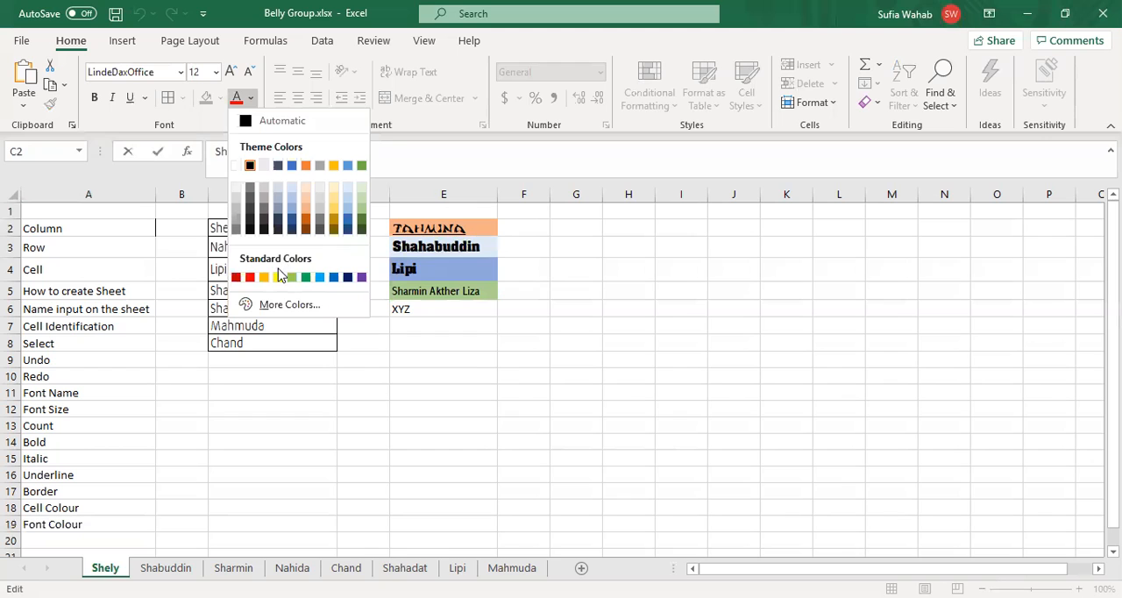
left_click(277, 276)
key("Escape")
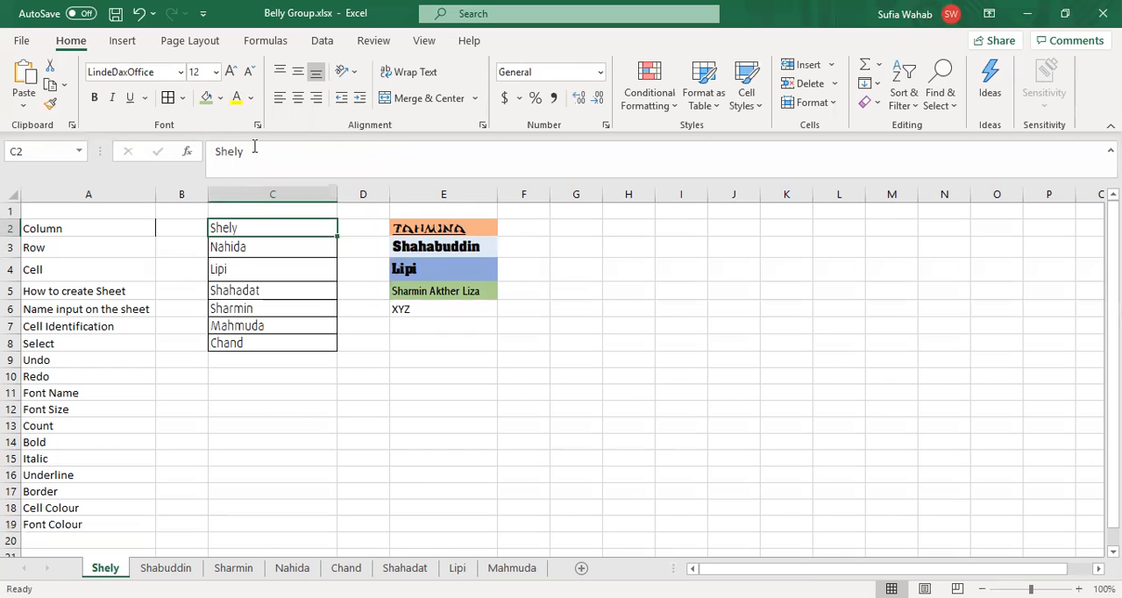
left_click(252, 146)
key("shift+Left")
key("shift+Left")
key("shift+Left")
key("shift+Left")
key("shift+Left")
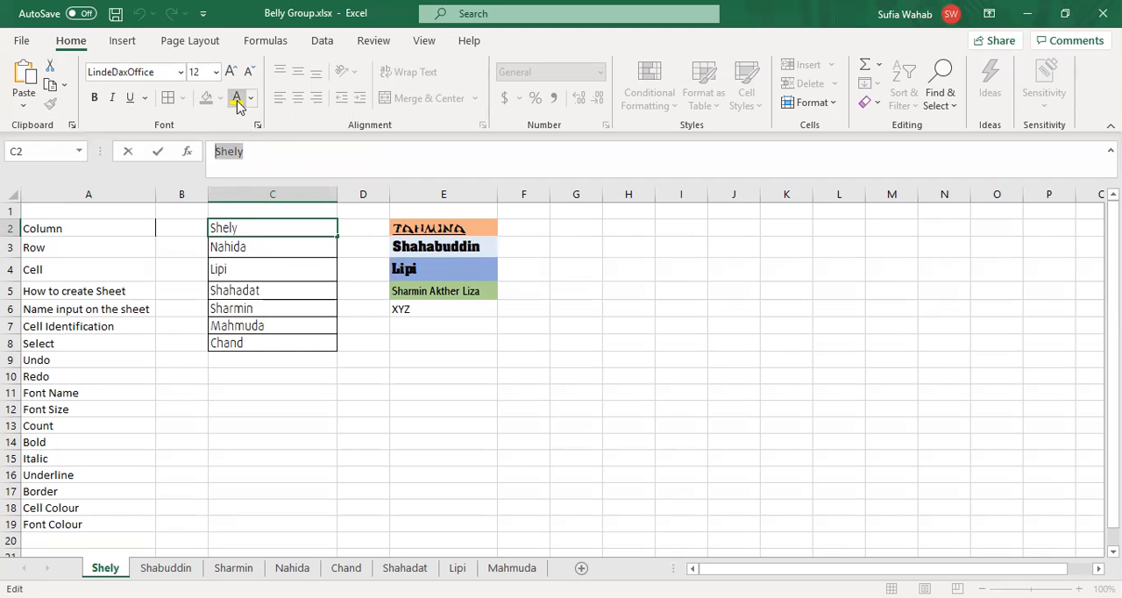
left_click(237, 99)
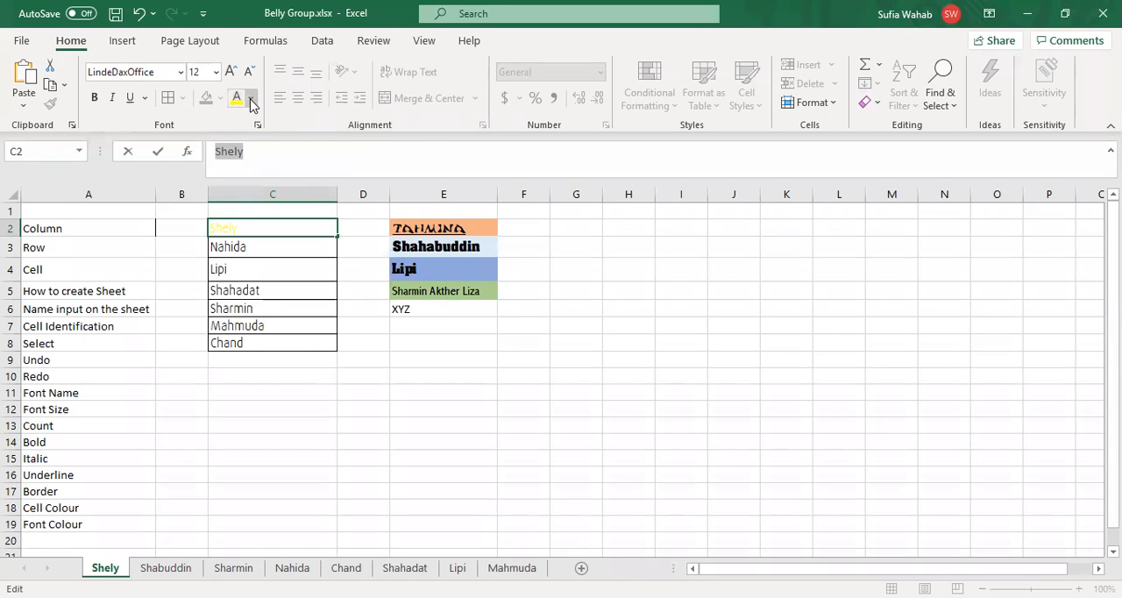
left_click(252, 102)
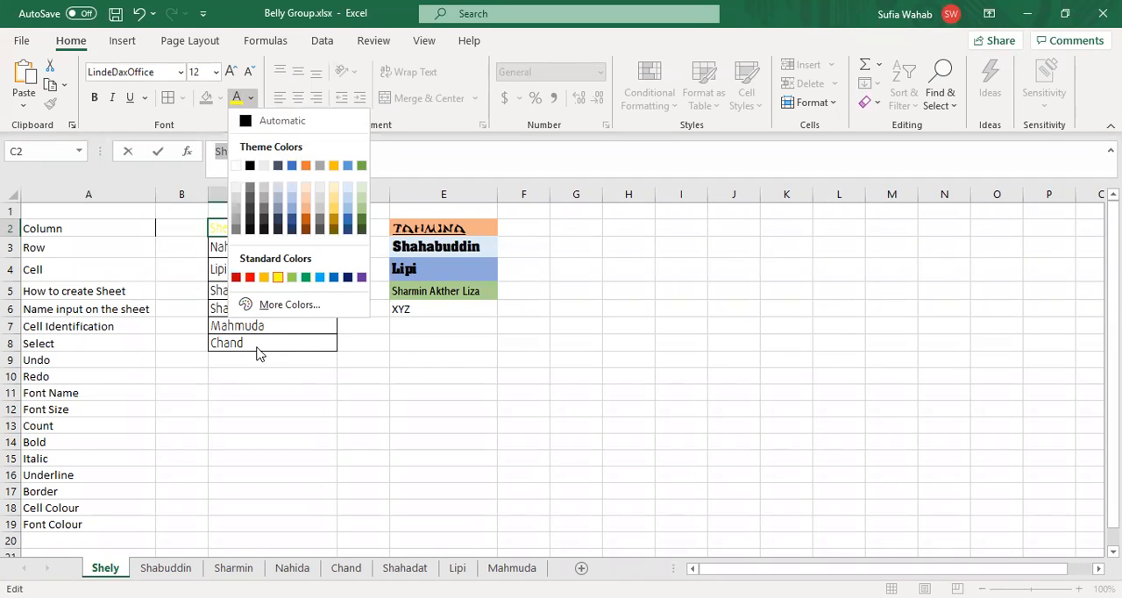
key("Escape")
Step: Set the font colour of cell C3 to the orange theme colour and of cell C4 to standard light blue
left_click(240, 249)
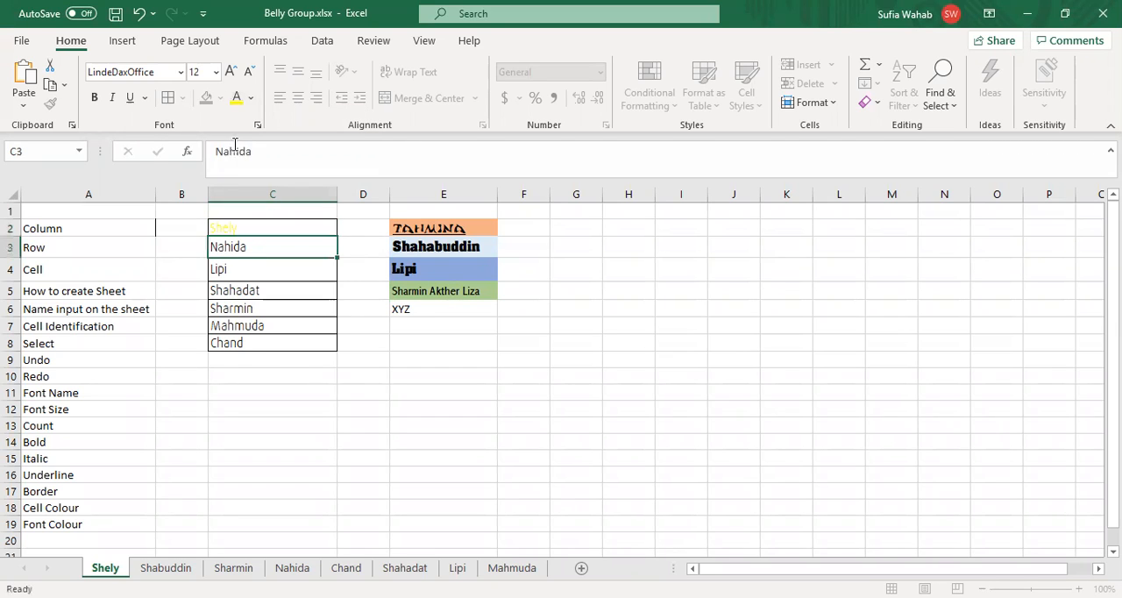
left_click(252, 102)
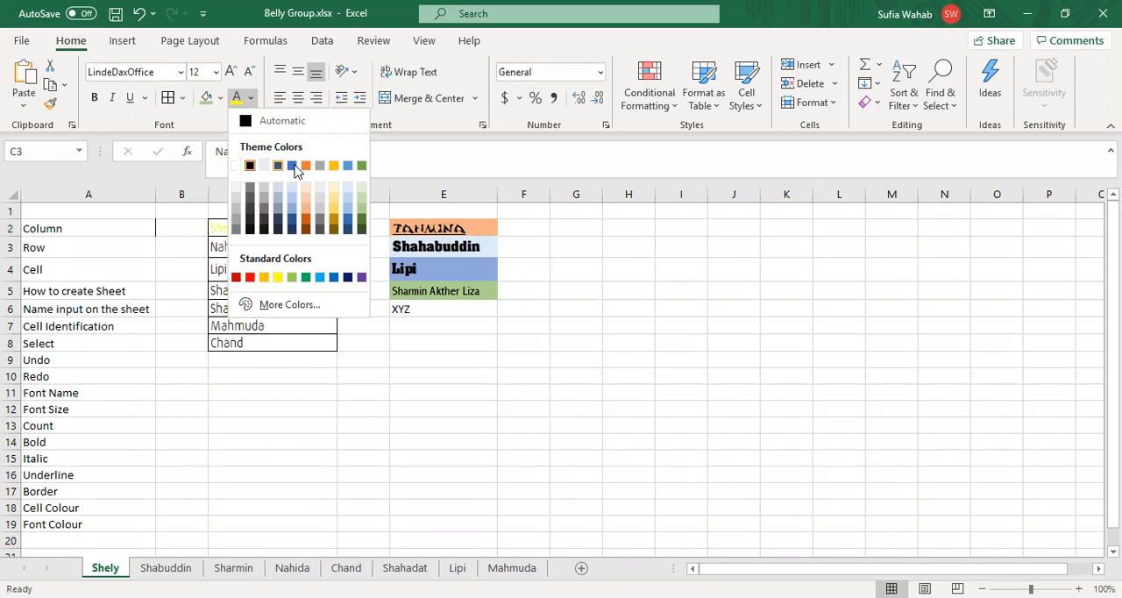
left_click(307, 167)
left_click(294, 307)
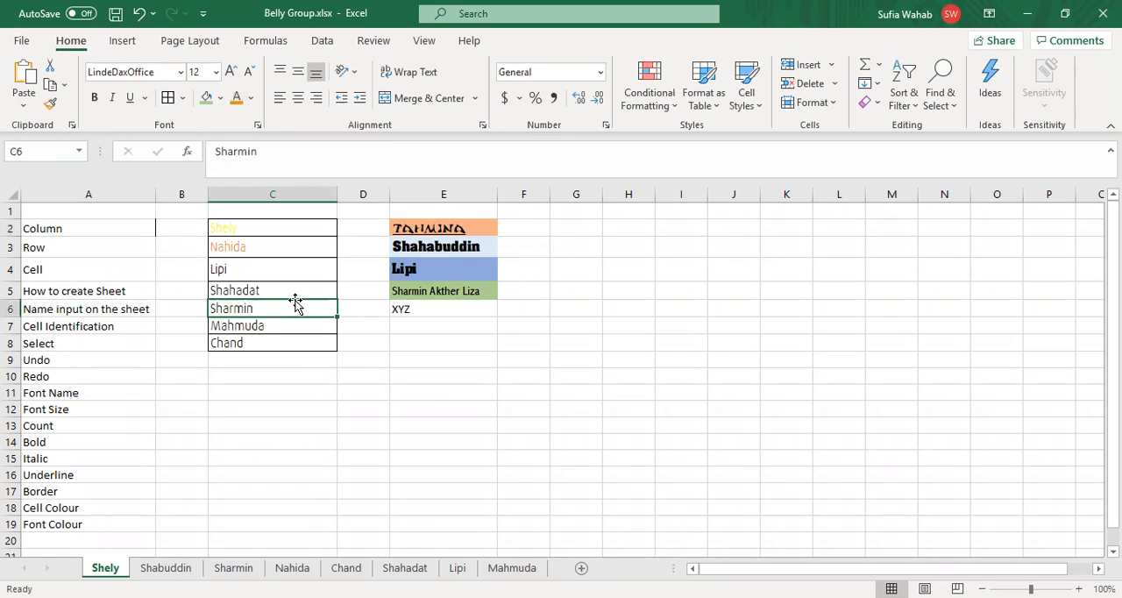
left_click(276, 274)
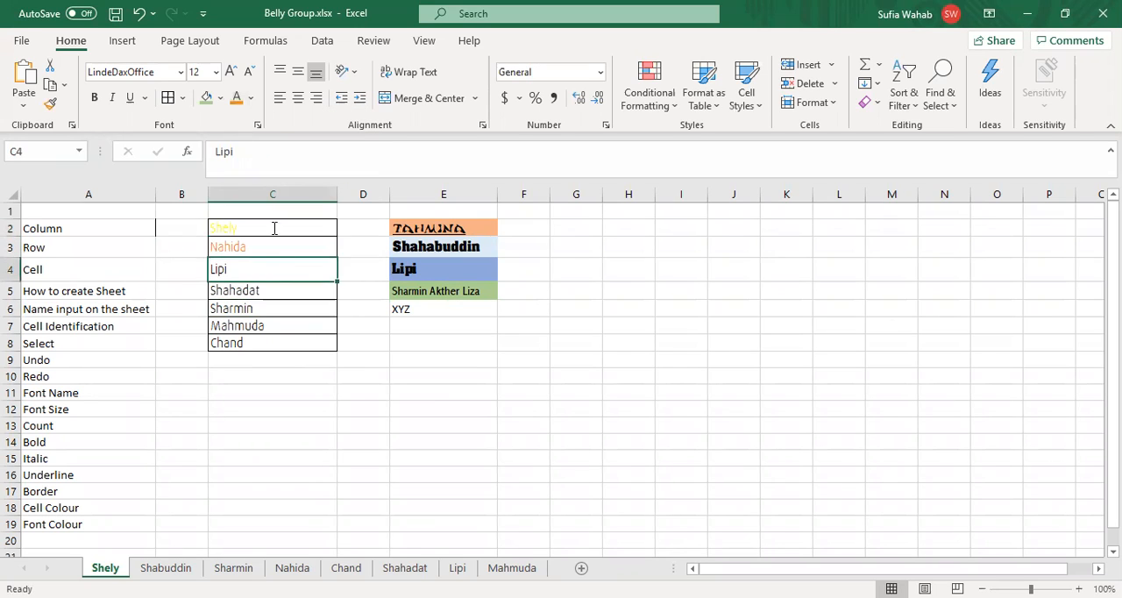
left_click(251, 101)
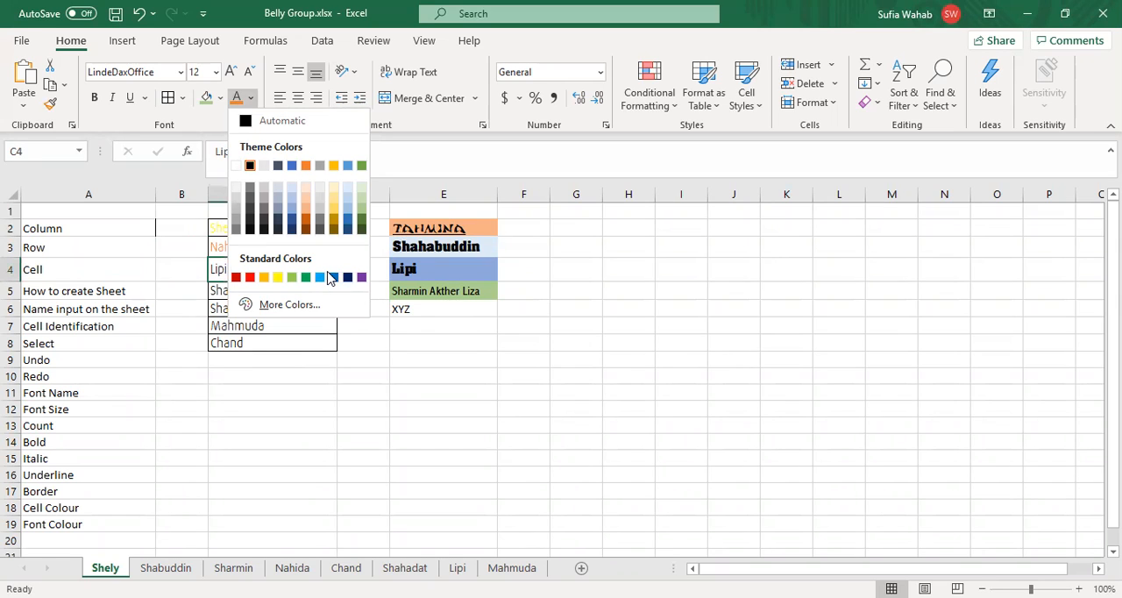
left_click(326, 278)
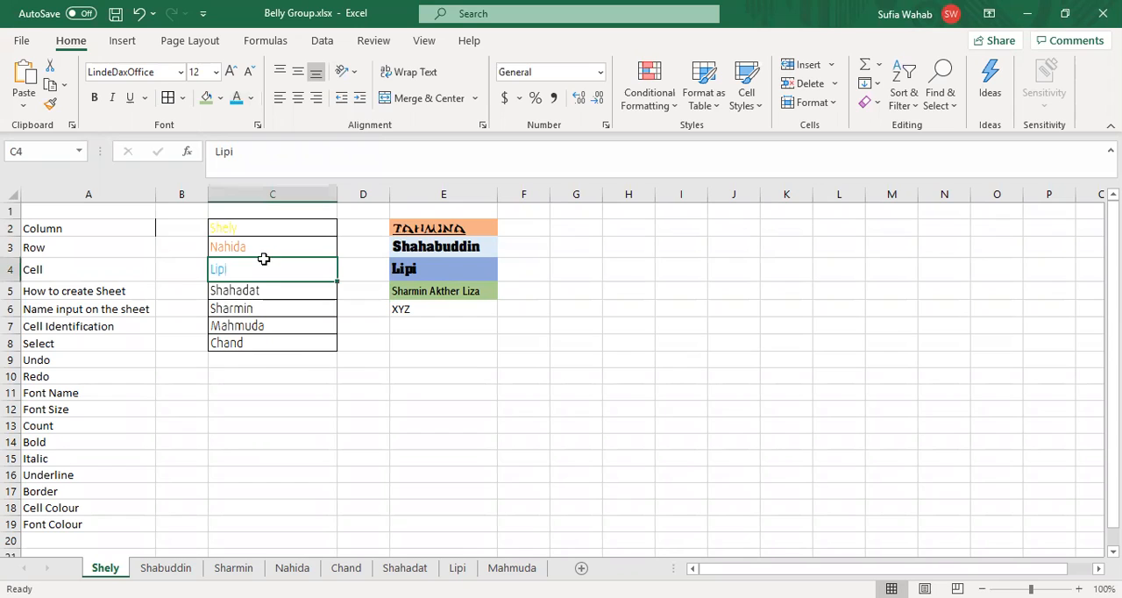
Step: Set the font colour of the name in cell C5 to standard purple
left_click(260, 290)
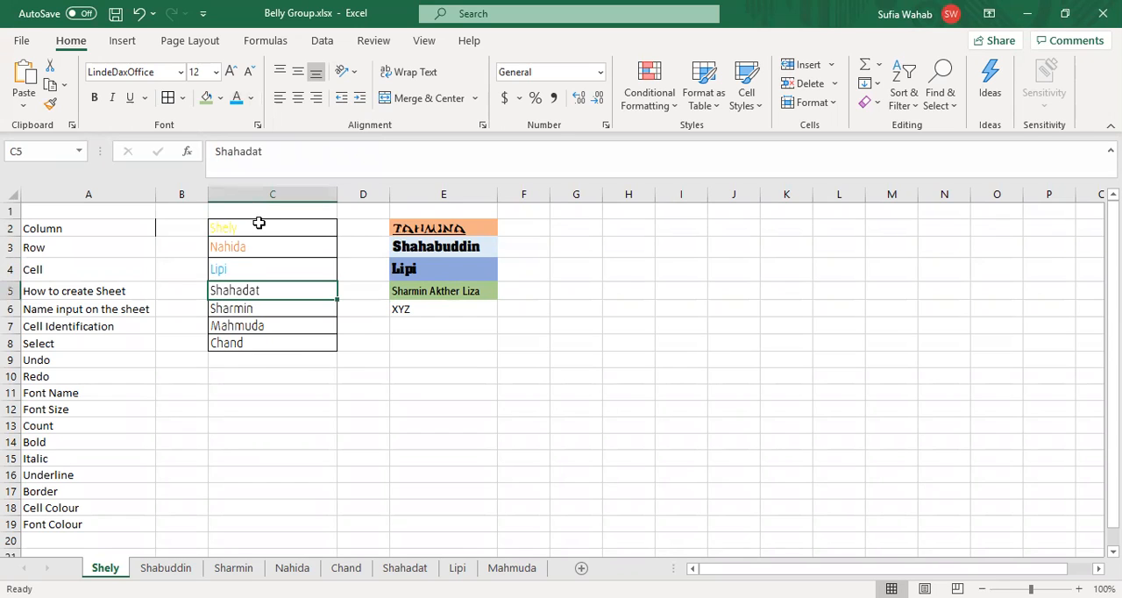
left_click(253, 104)
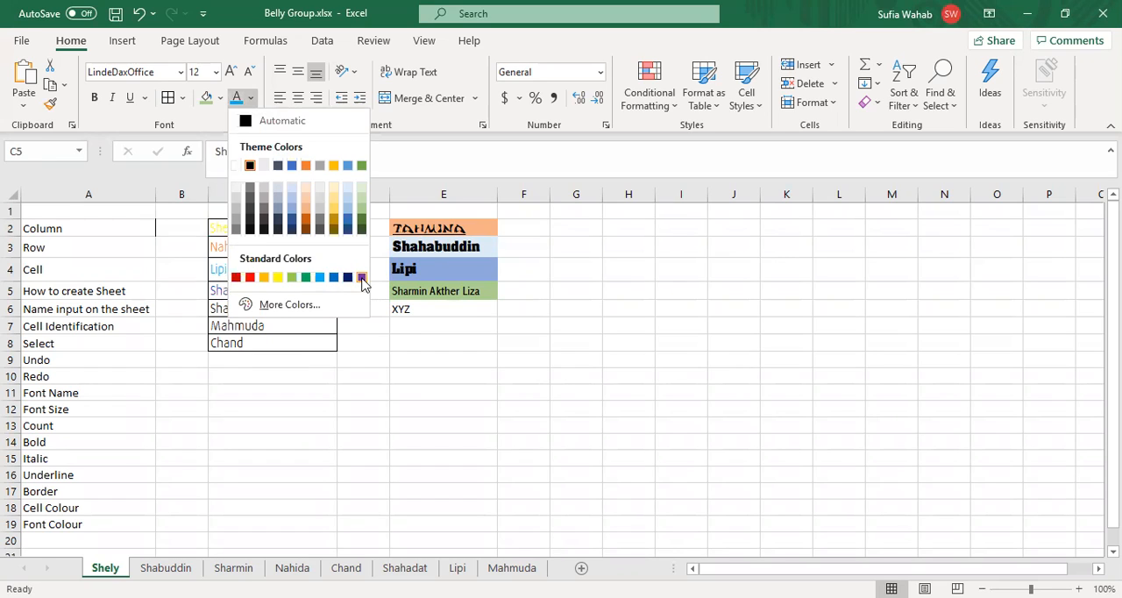
left_click(362, 278)
left_click(397, 406)
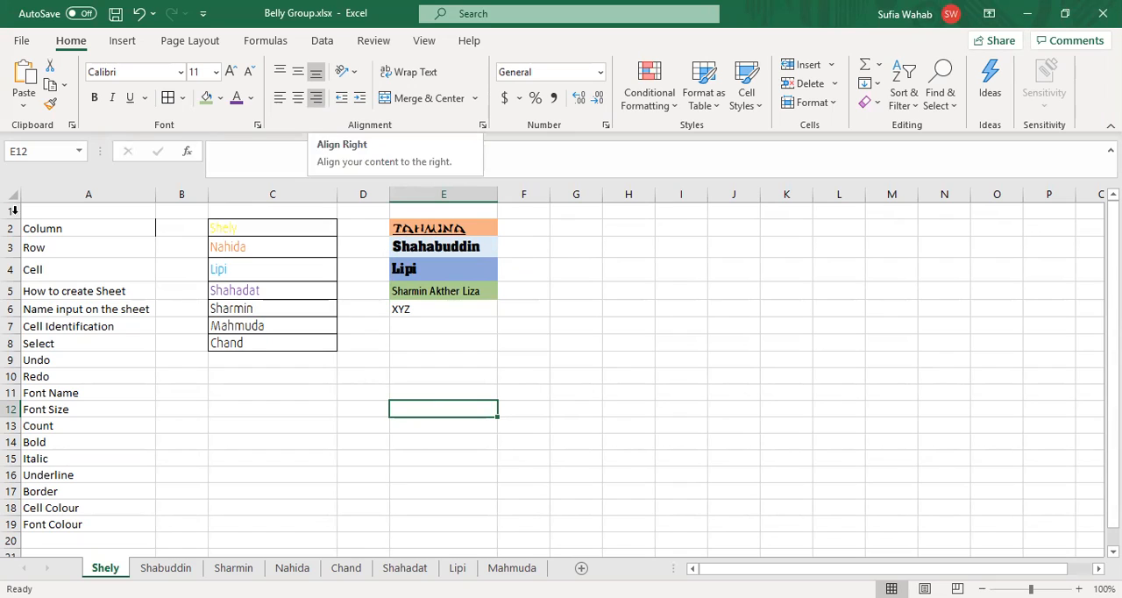
Step: Try left, centre and right alignment on the whole of column A, ending with right alignment
left_click(62, 187)
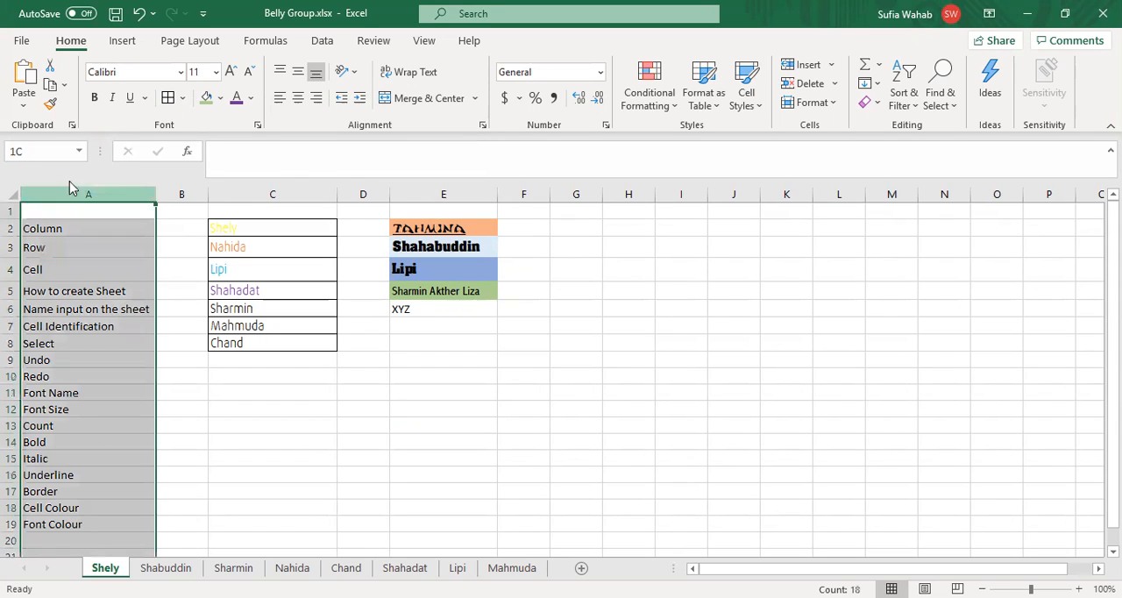
left_click(280, 98)
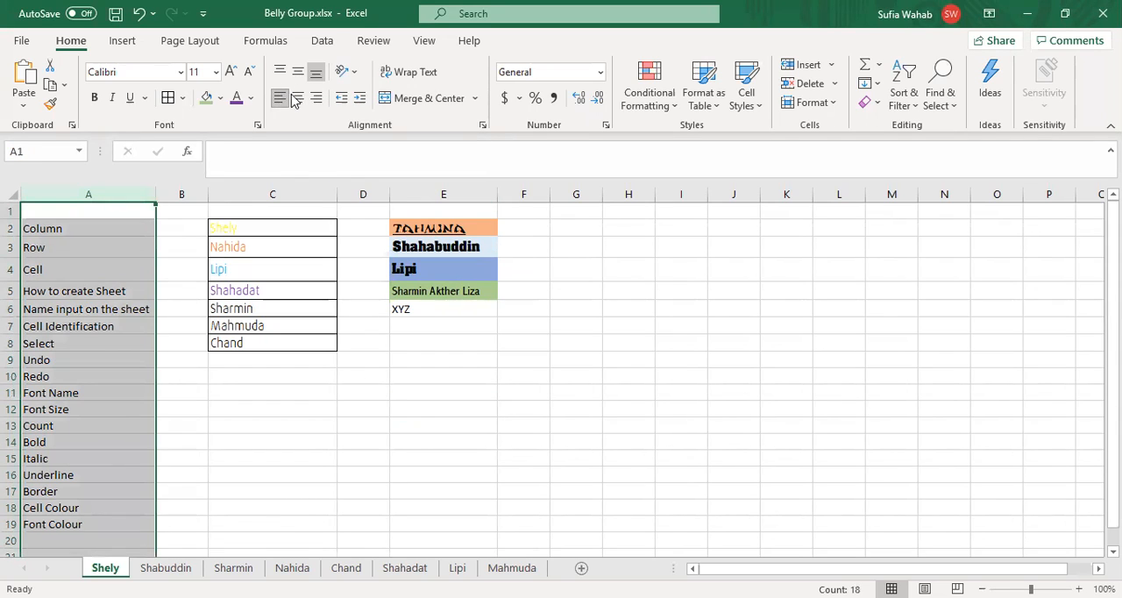
left_click(299, 98)
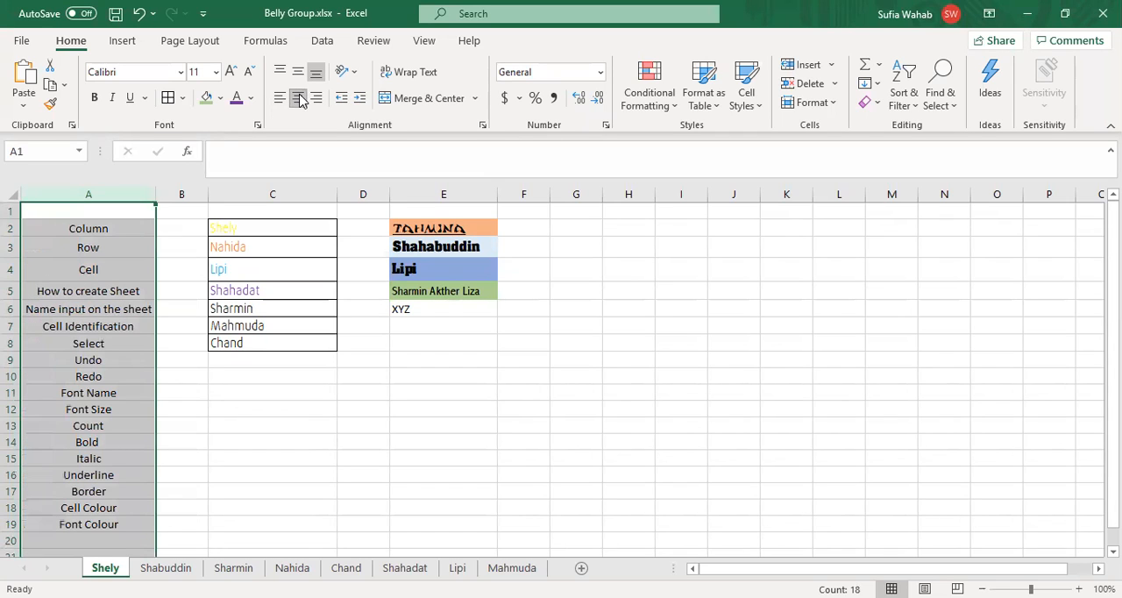
left_click(316, 99)
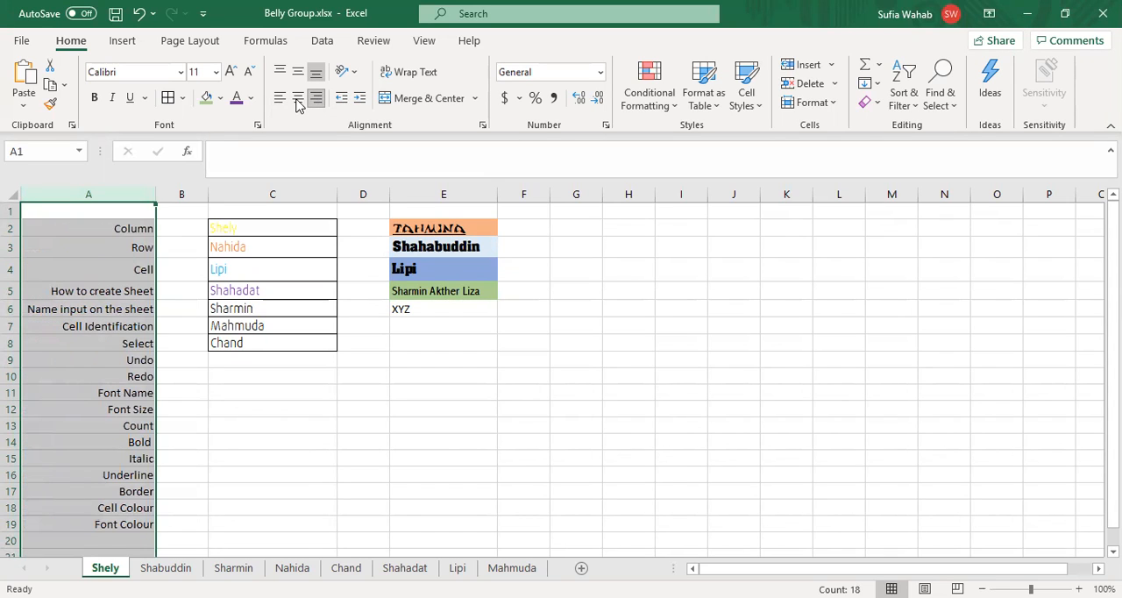
left_click(280, 98)
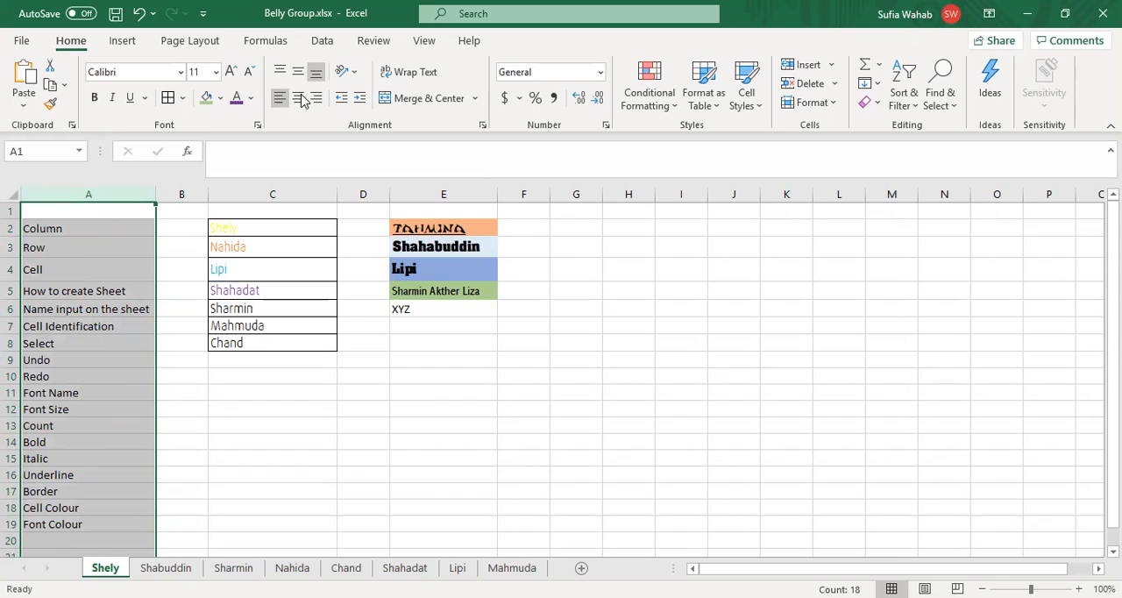
left_click(304, 99)
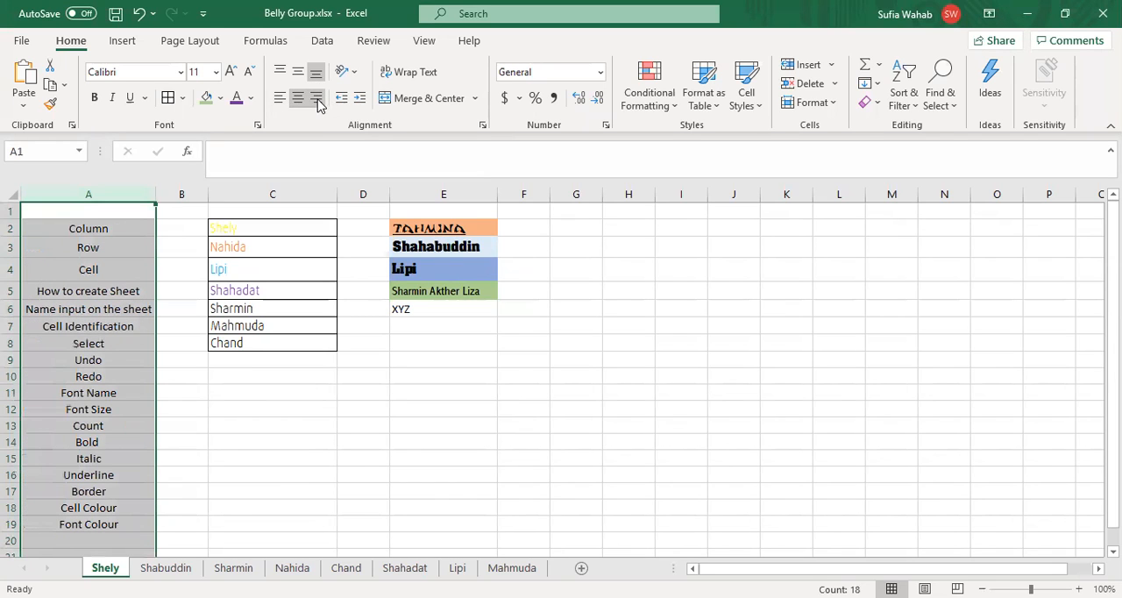
left_click(318, 100)
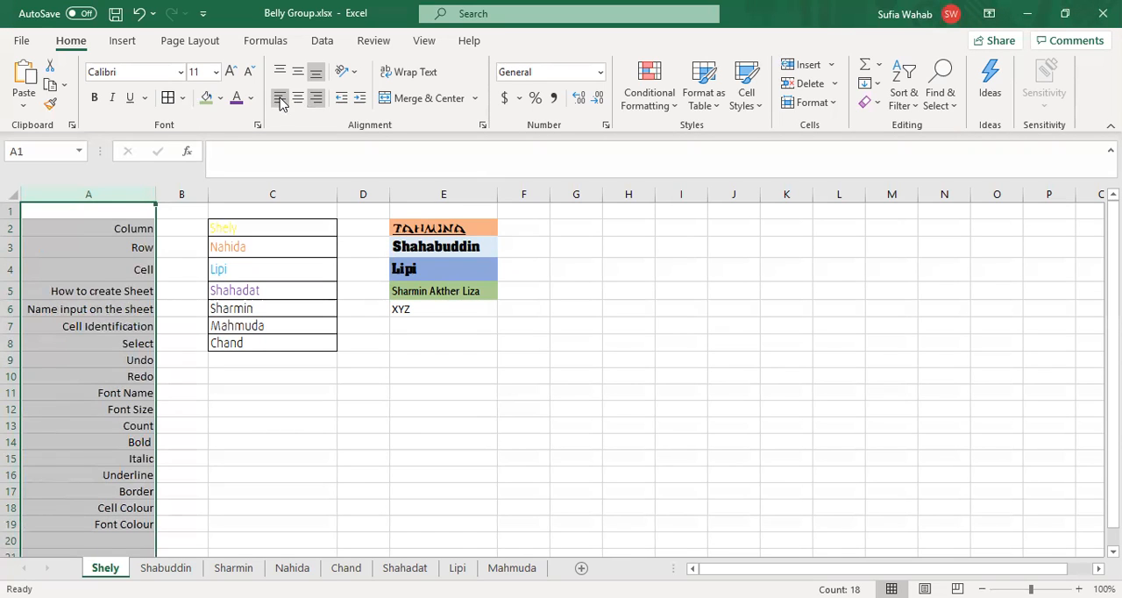
left_click(281, 100)
left_click(299, 100)
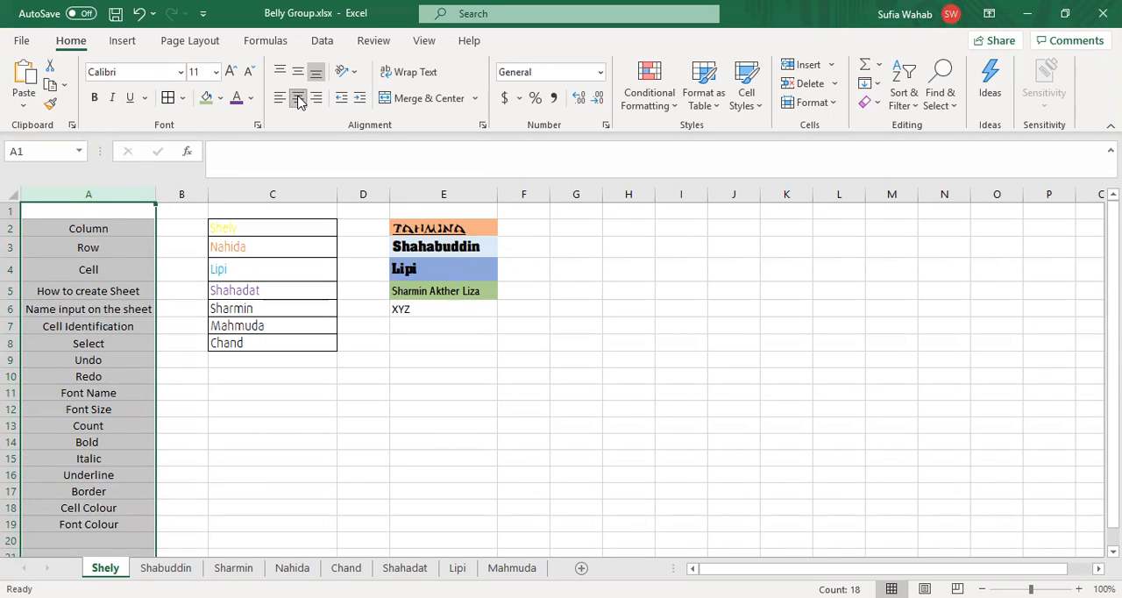
left_click(318, 99)
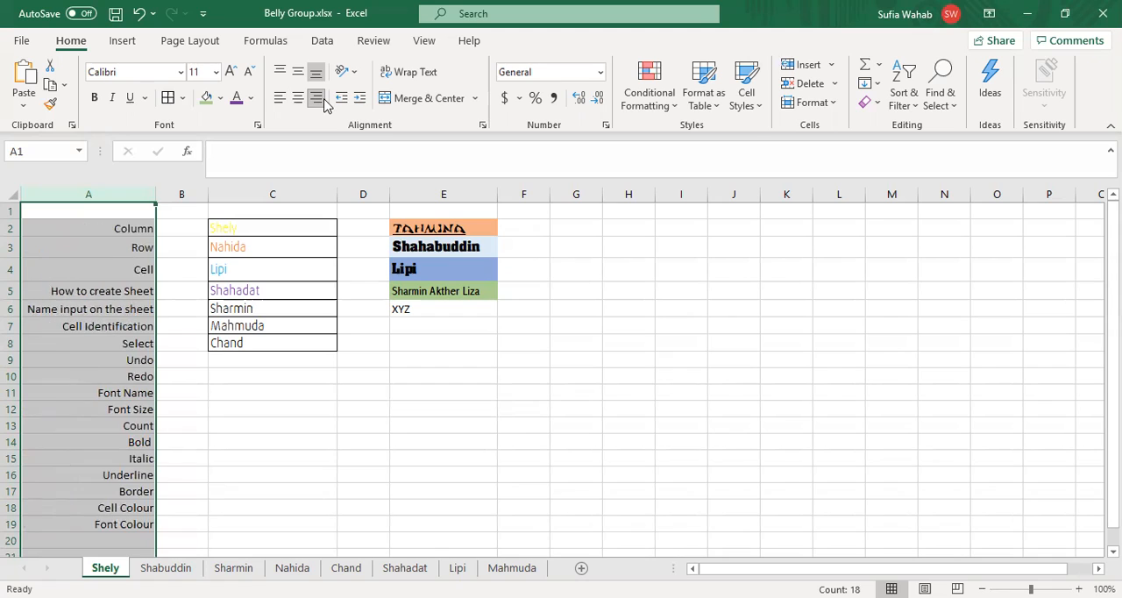
left_click(365, 307)
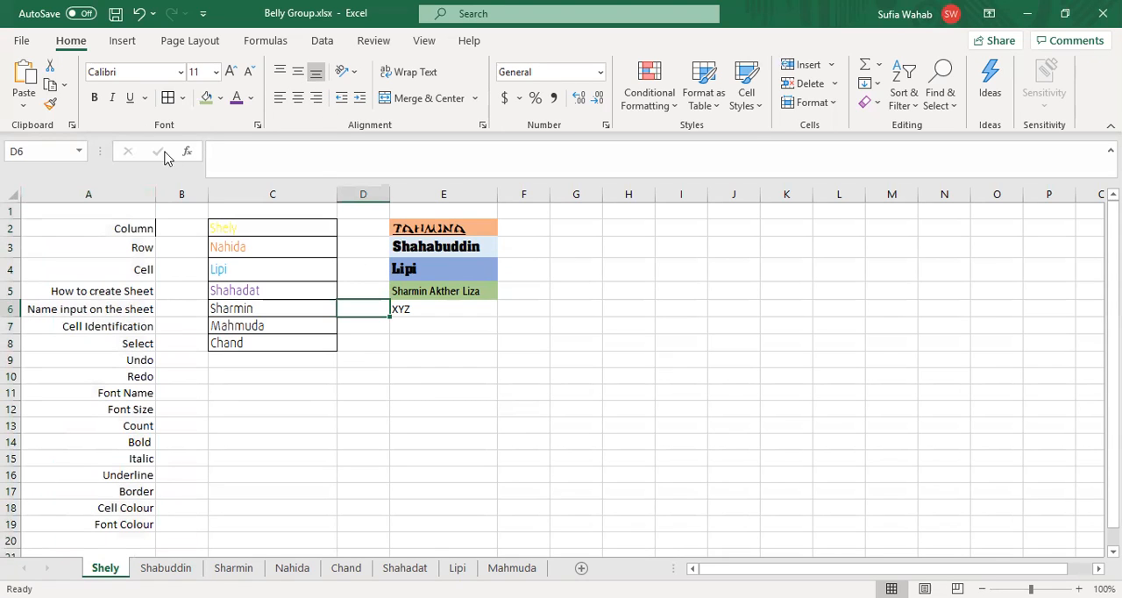
Step: Left-align the whole topic list in column A
left_click(130, 193)
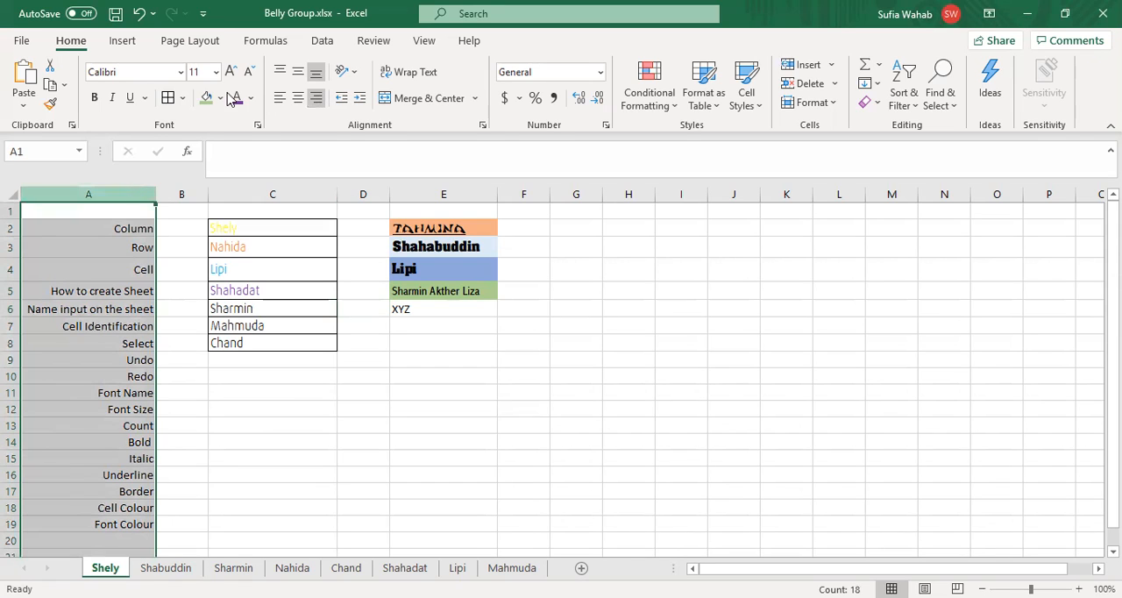
left_click(280, 97)
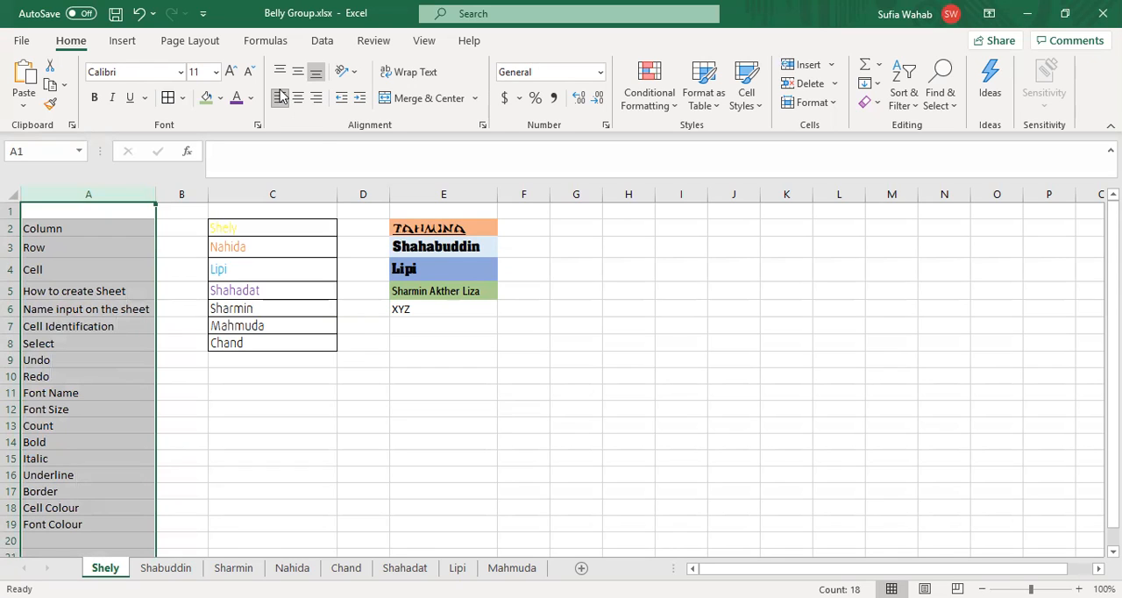
Step: Enter the topic "Alignment" in cell A20 and correct its spelling
left_click(105, 538)
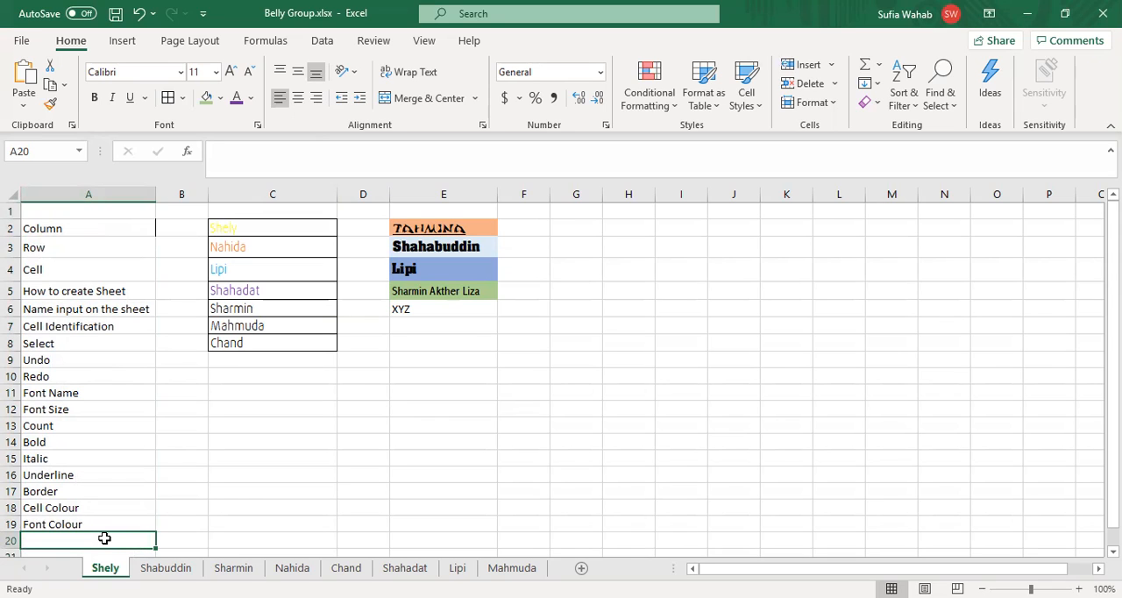
type("Alin")
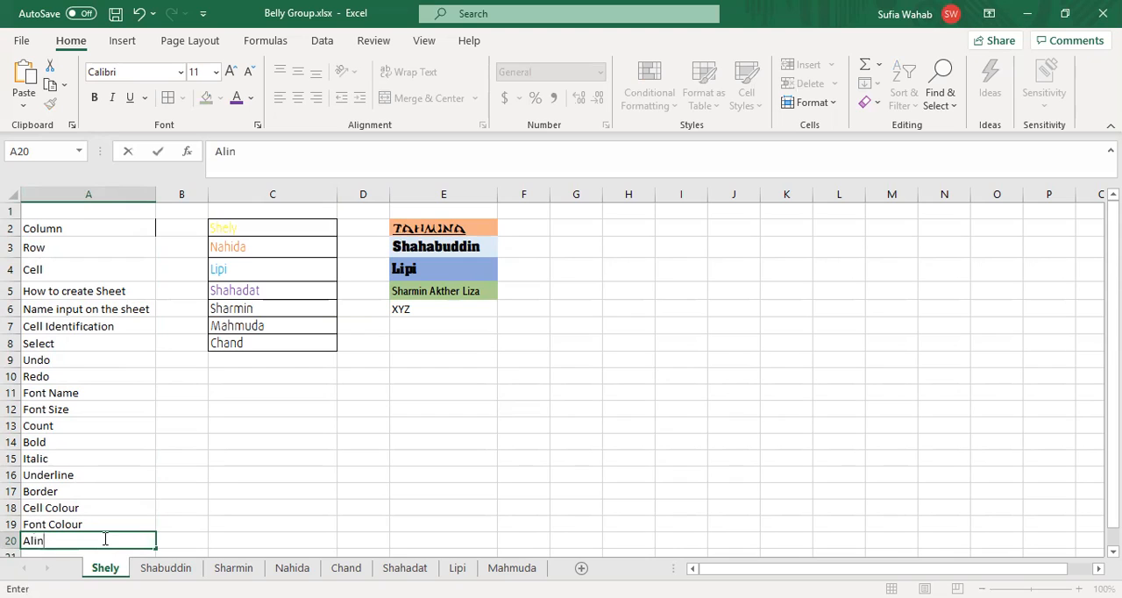
key("BackSpace")
key("BackSpace")
type("gnment")
left_click(227, 151)
type("i")
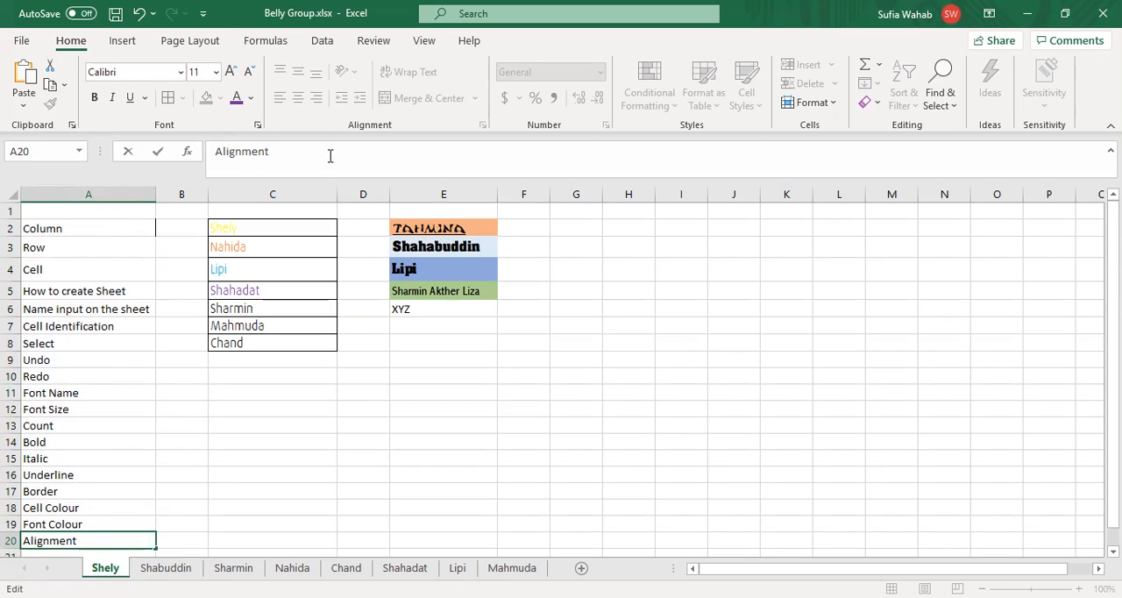
Step: Enter the three parts of a person's full name separately in cells C12, D12 and E12
left_click(443, 376)
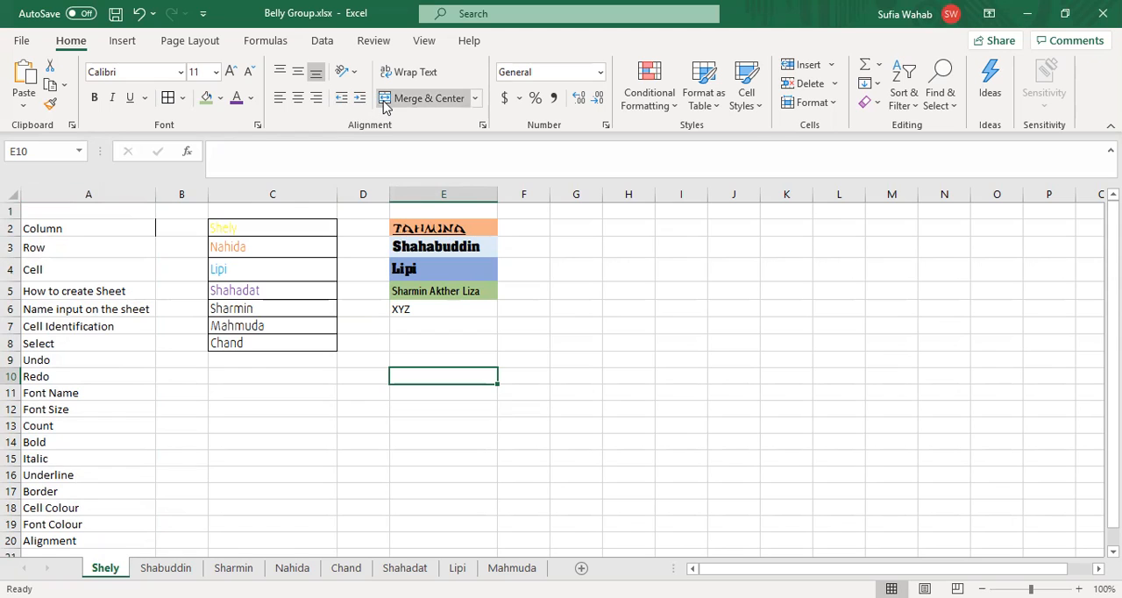
left_click(412, 98)
left_click(249, 407)
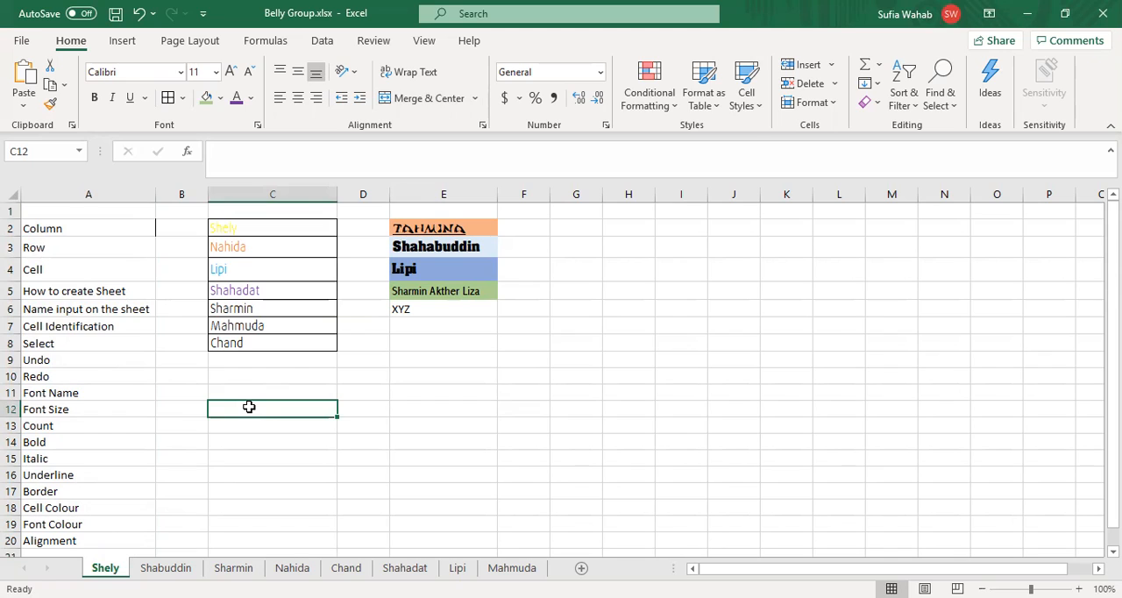
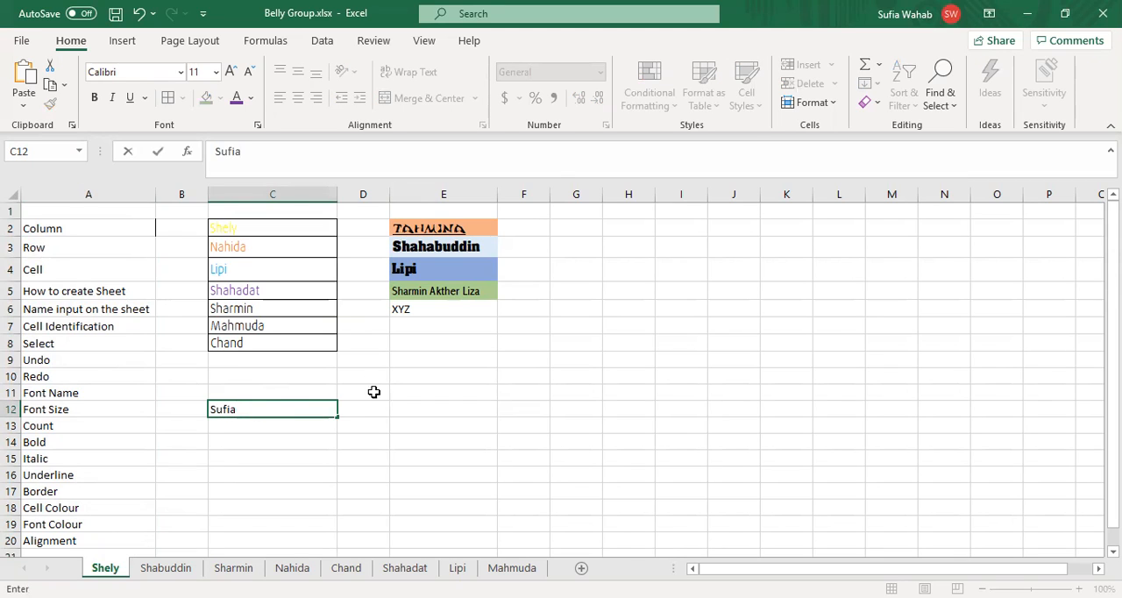
left_click(366, 407)
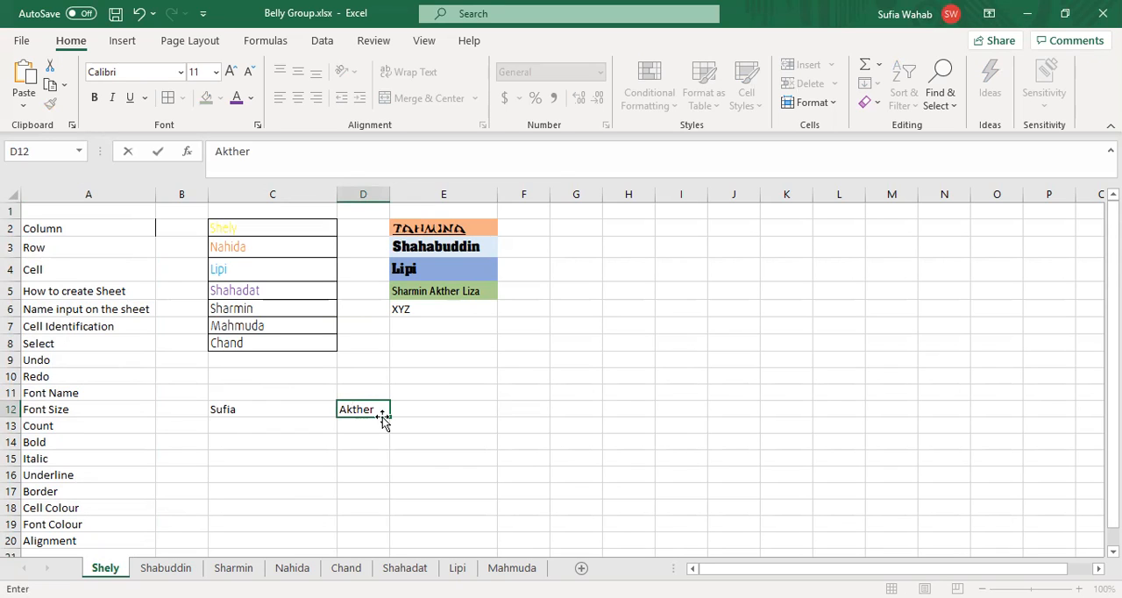
key("Tab")
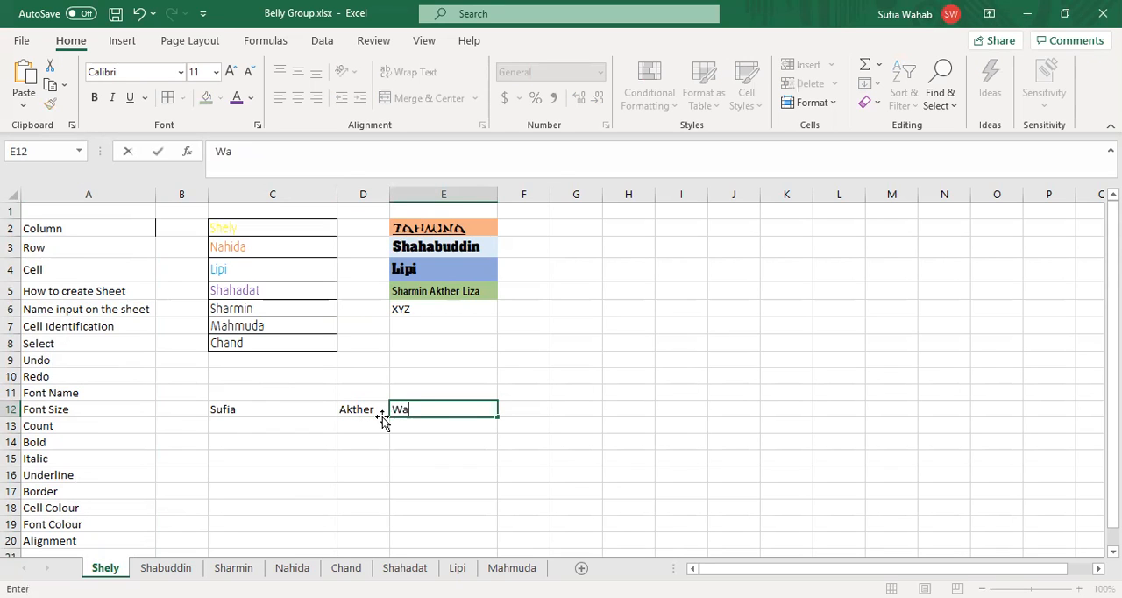
left_click(352, 489)
Step: Merge and centre cells C12:E12, accepting that only the upper-left value is kept
left_click(287, 405)
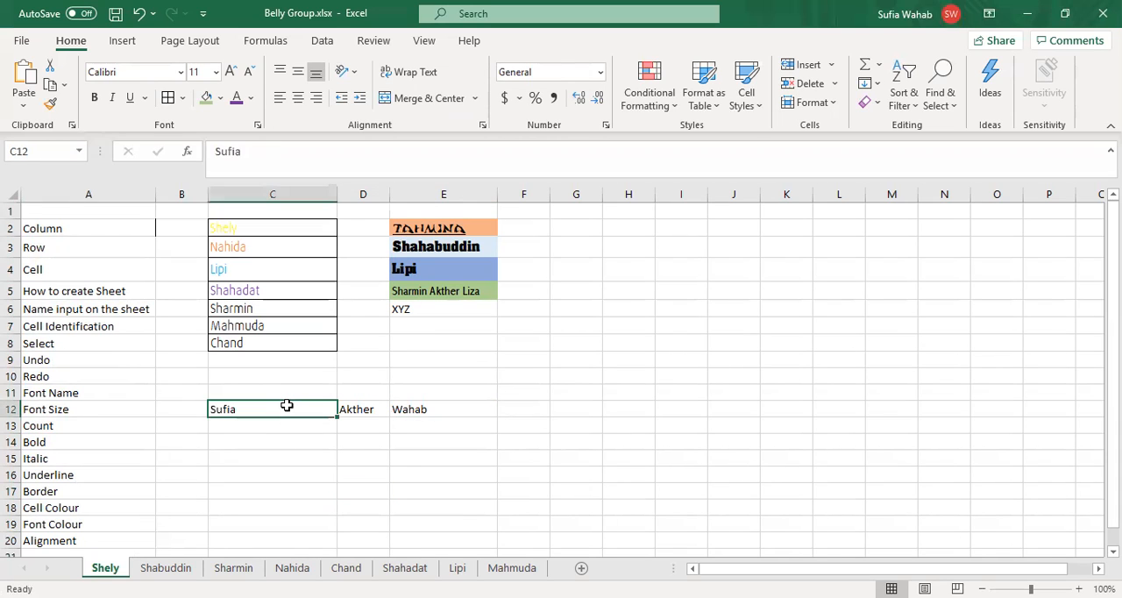
key("Right")
key("Right")
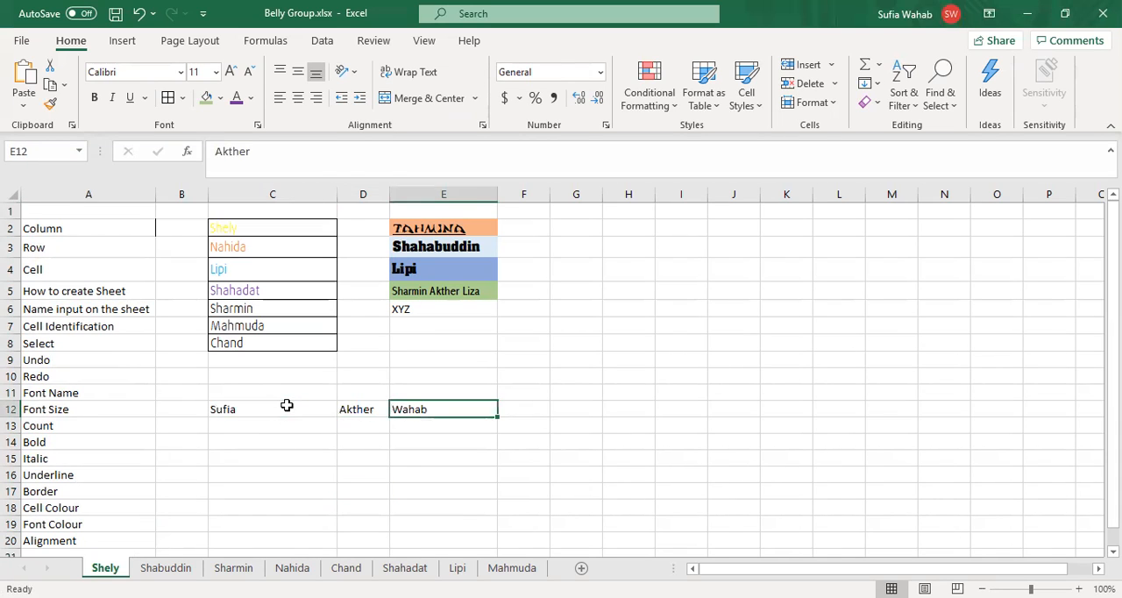
left_click(270, 405)
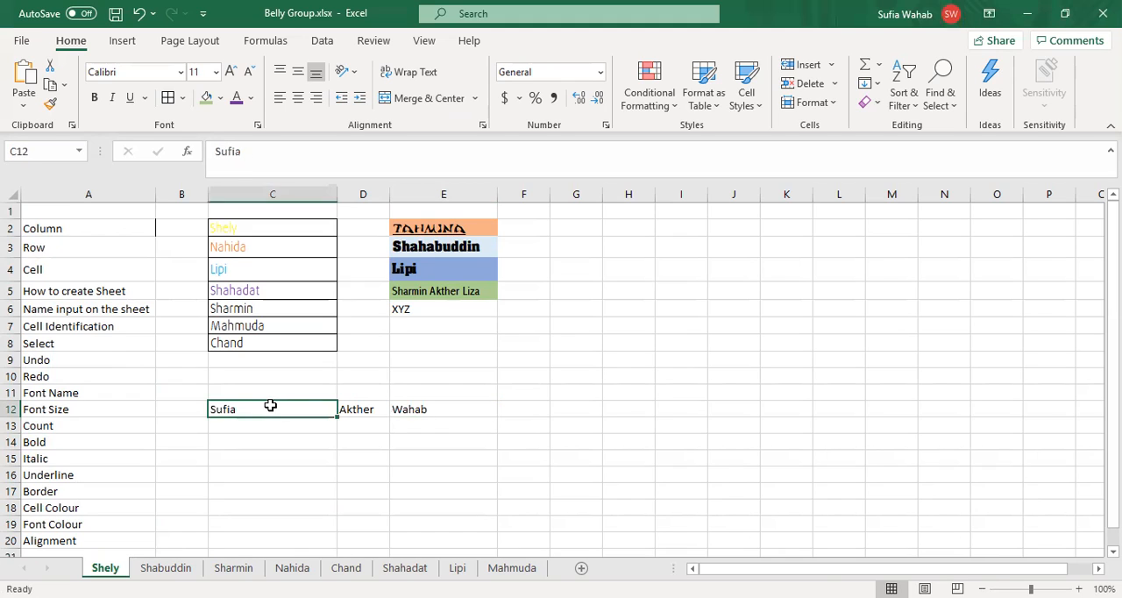
key("shift+Right")
key("shift+Right")
key("shift+Right")
key("shift+Left")
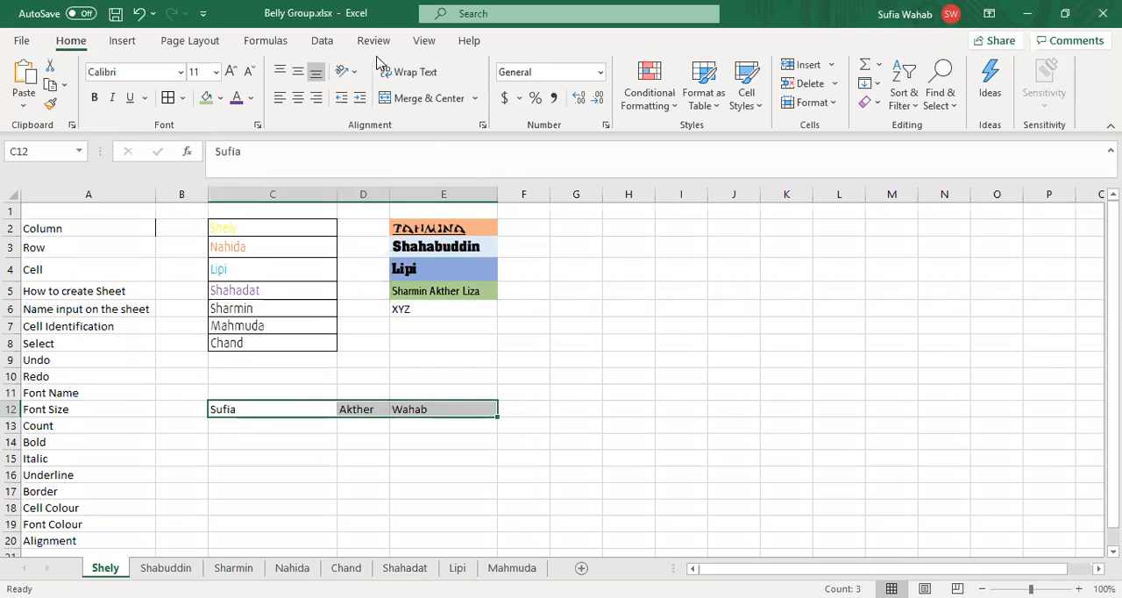
left_click(428, 100)
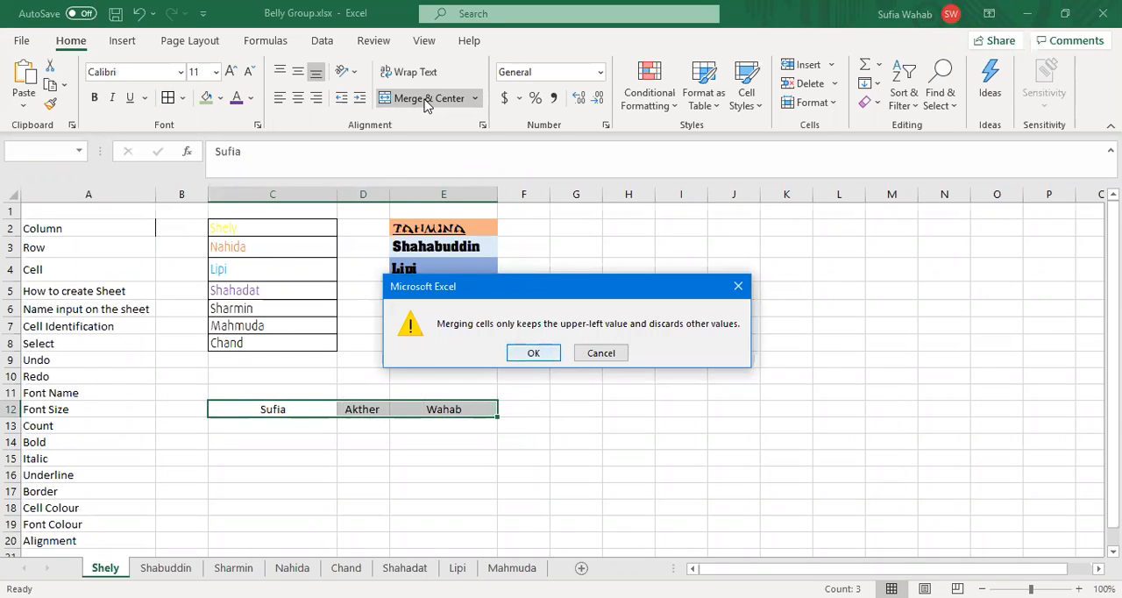
key("Return")
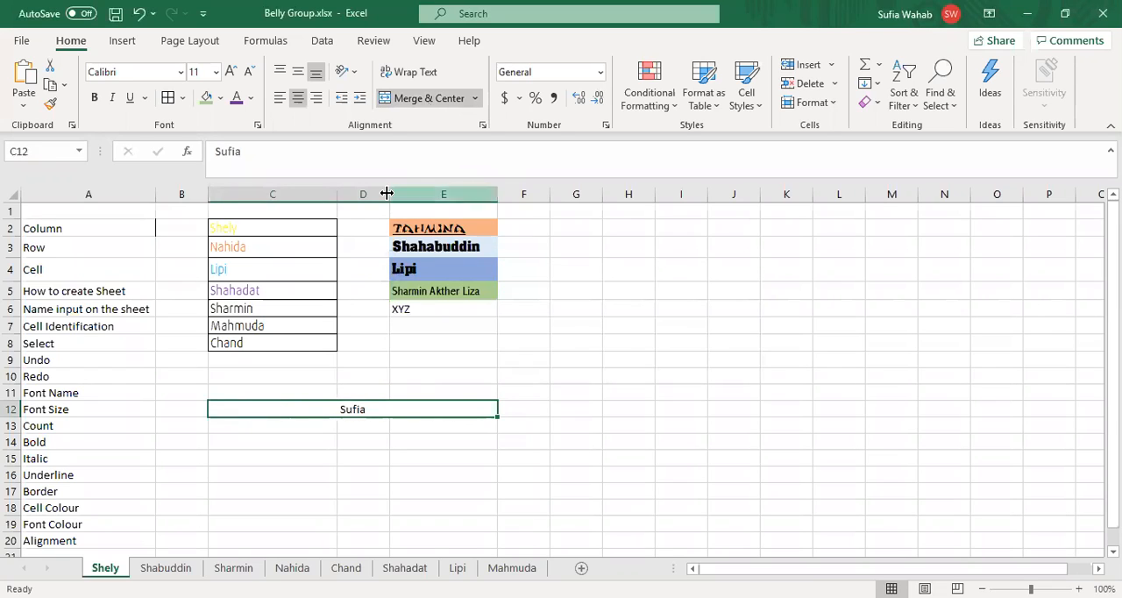
Step: Undo the merge of cells C12:E12 and narrow column D slightly
left_click_drag(386, 193, 387, 193)
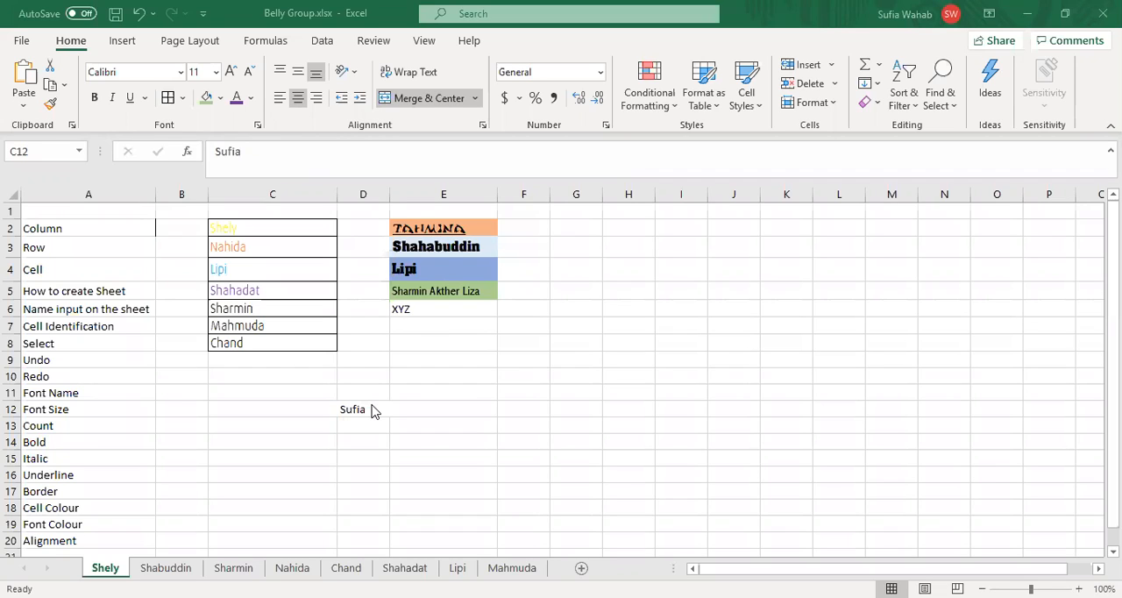
left_click(298, 254)
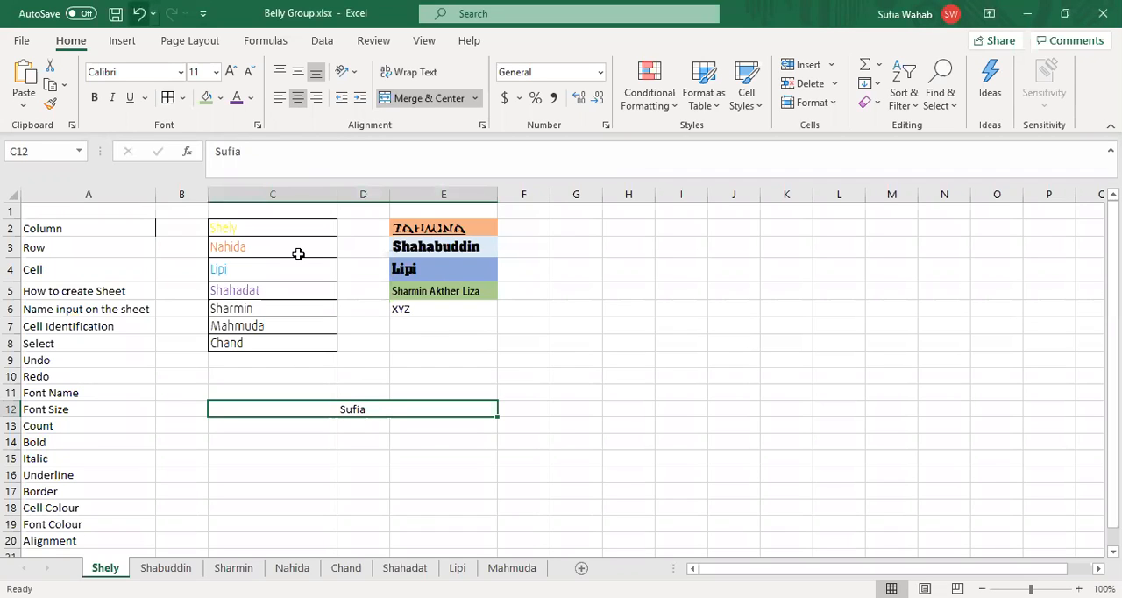
key("ctrl+z")
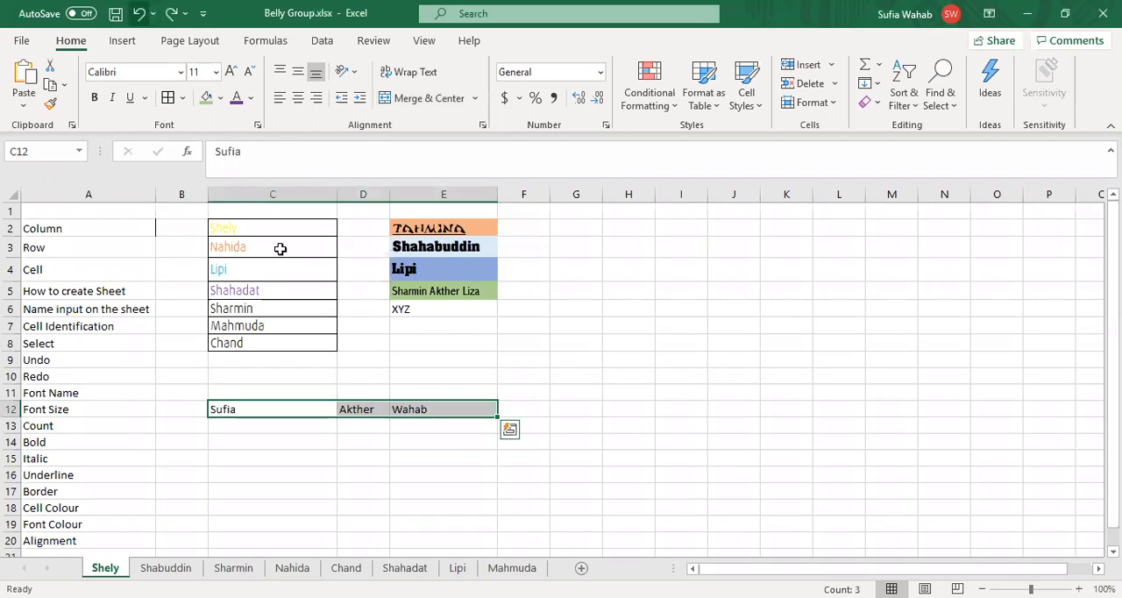
left_click(335, 493)
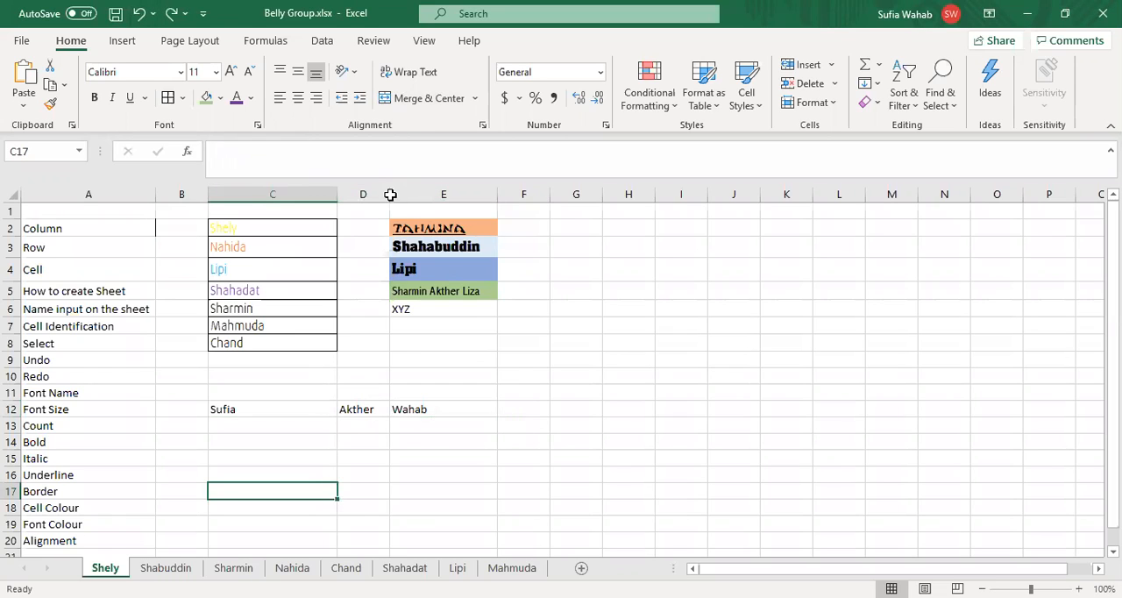
left_click_drag(390, 194, 381, 194)
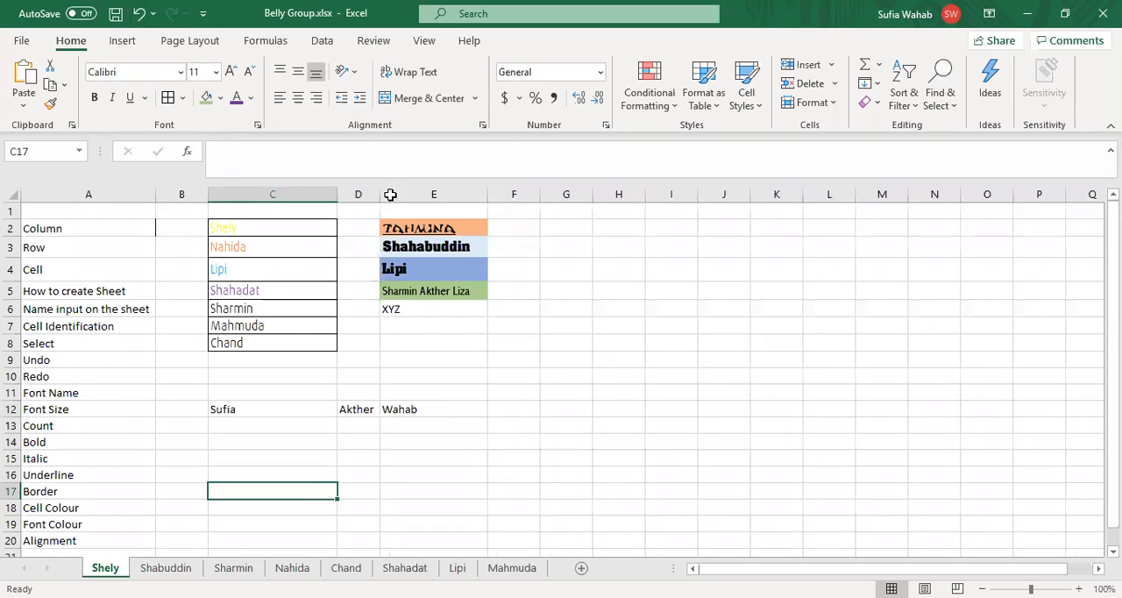
Step: Merge and centre the three name cells C12:E12 again, keeping only the upper-left value
left_click(275, 403)
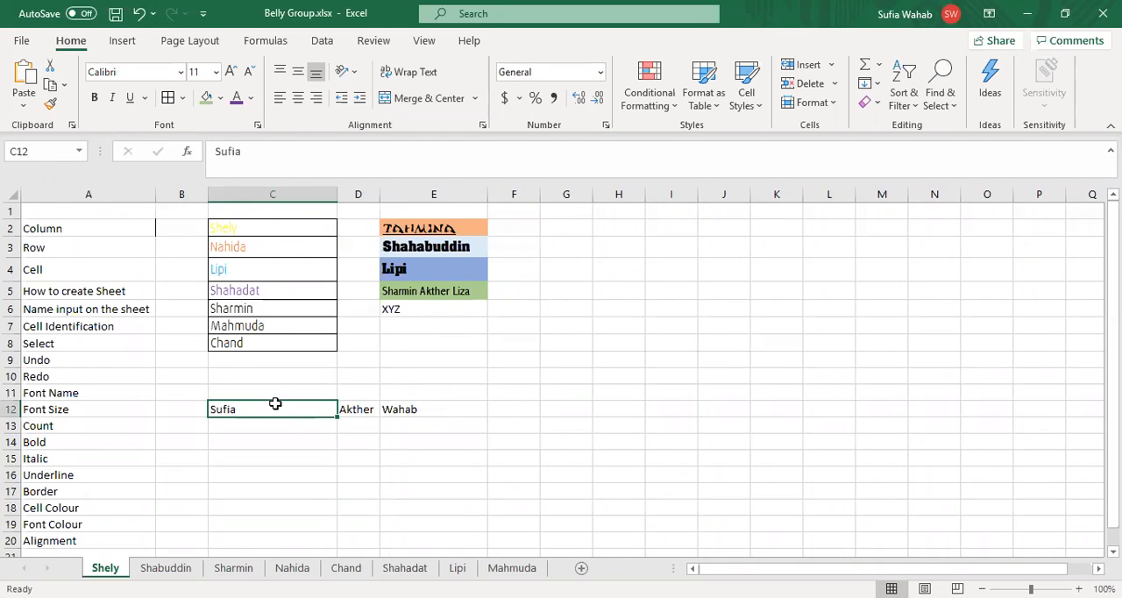
mouse_move(275, 404)
left_mouse_down()
mouse_move(275, 426)
mouse_move(276, 404)
left_mouse_up()
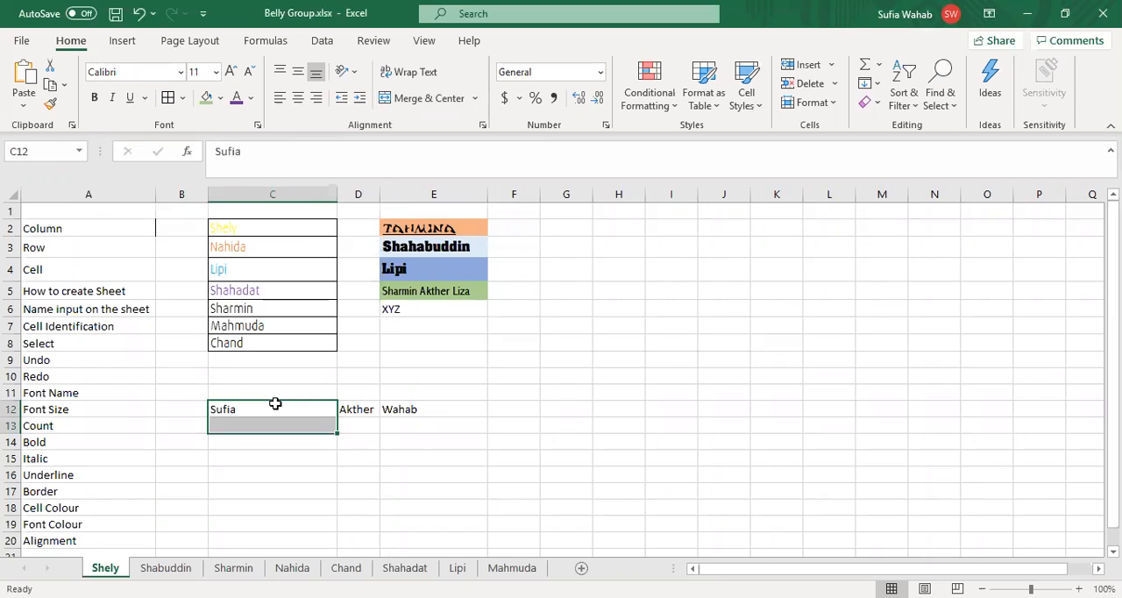
key("shift+Up")
key("shift+Right")
key("shift+Right")
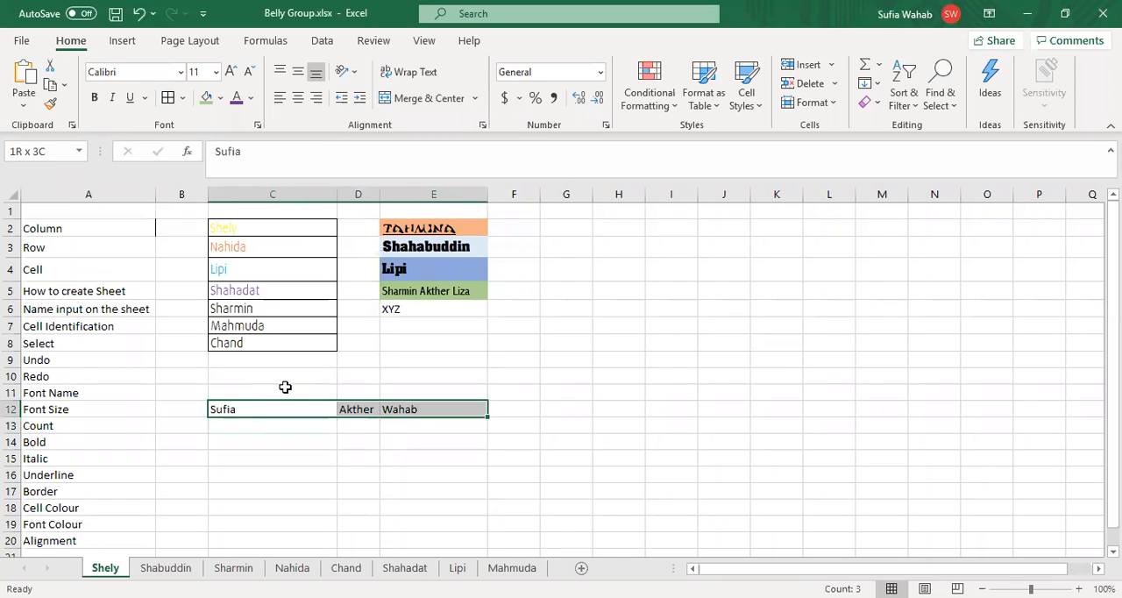
left_click(428, 98)
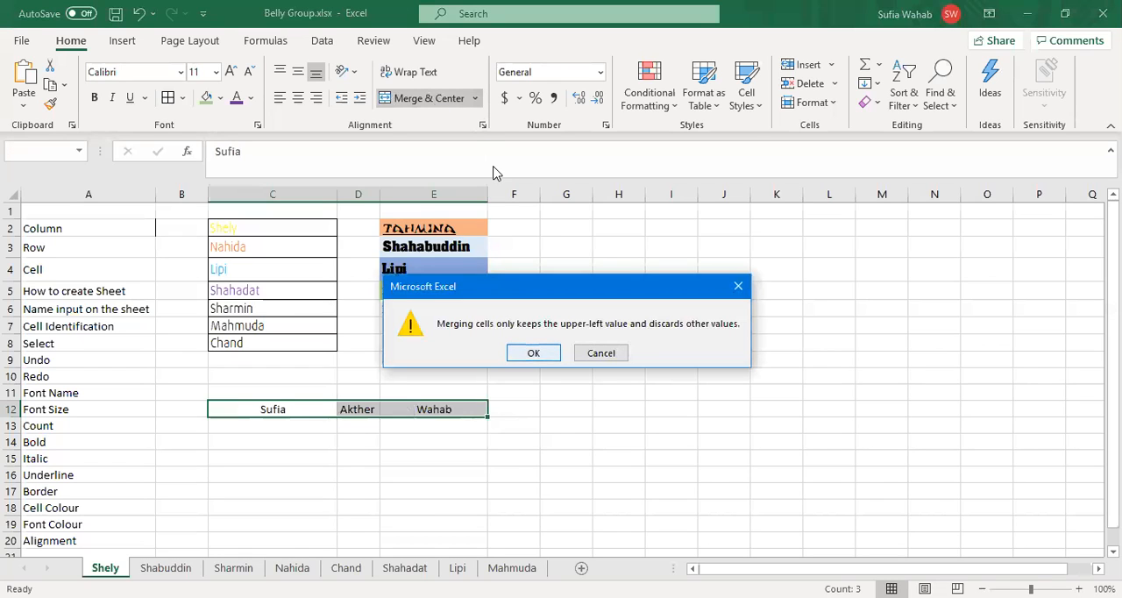
key("Return")
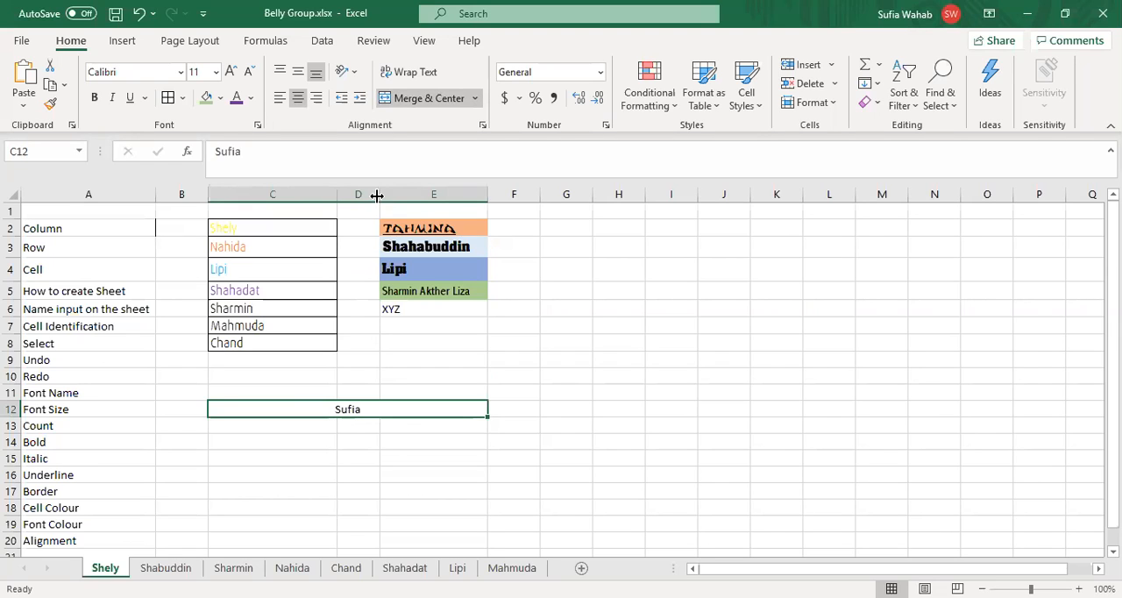
Step: Enter the topic "Marge" in cell A21
left_click(67, 550)
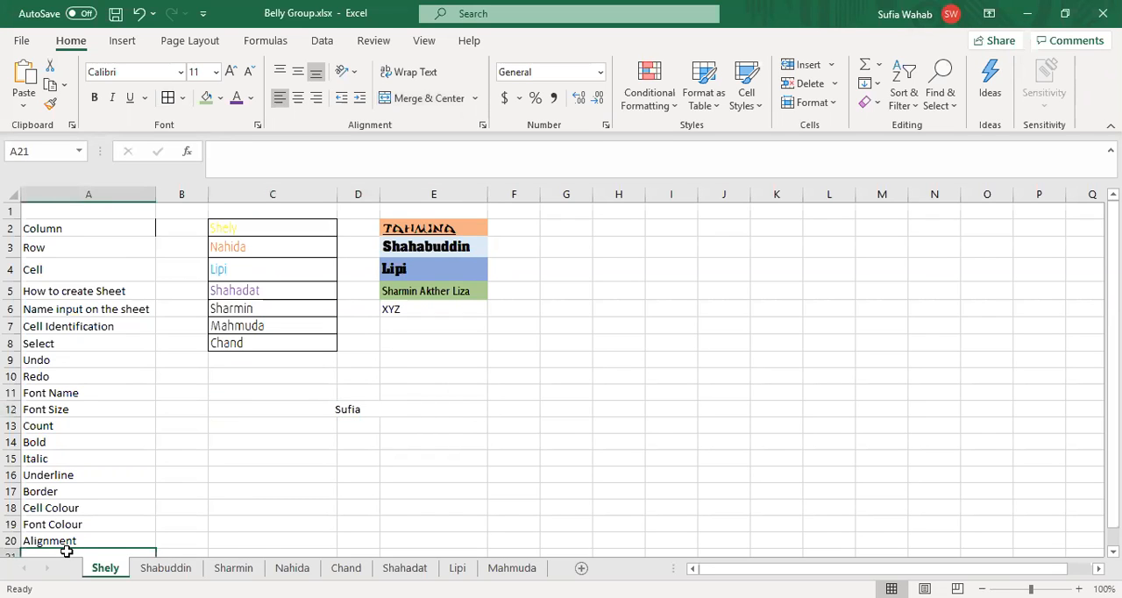
type("Marge")
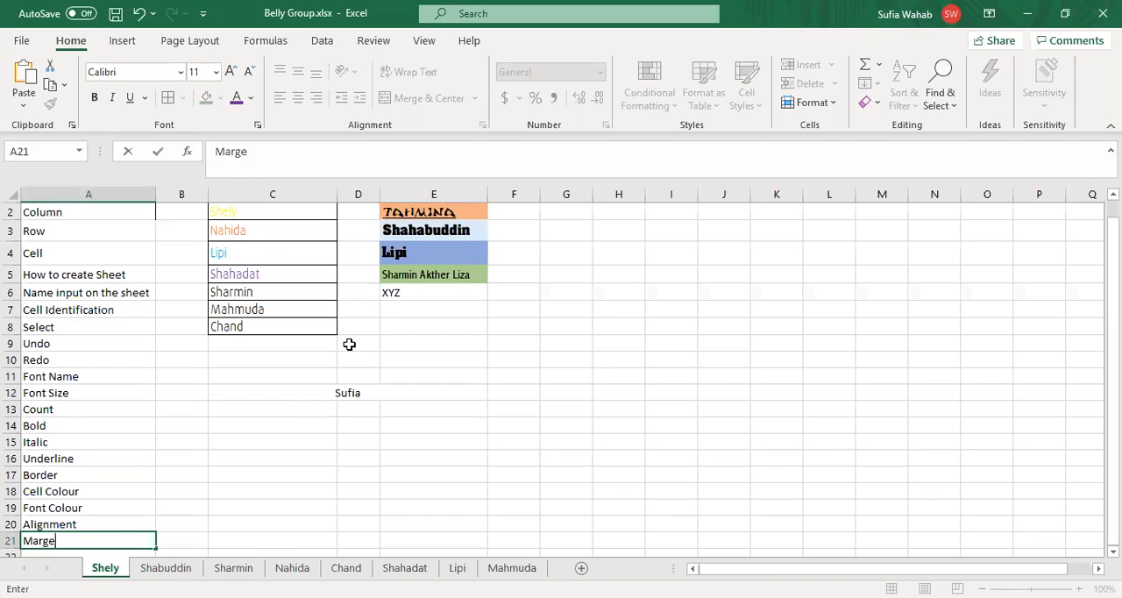
left_click(414, 309)
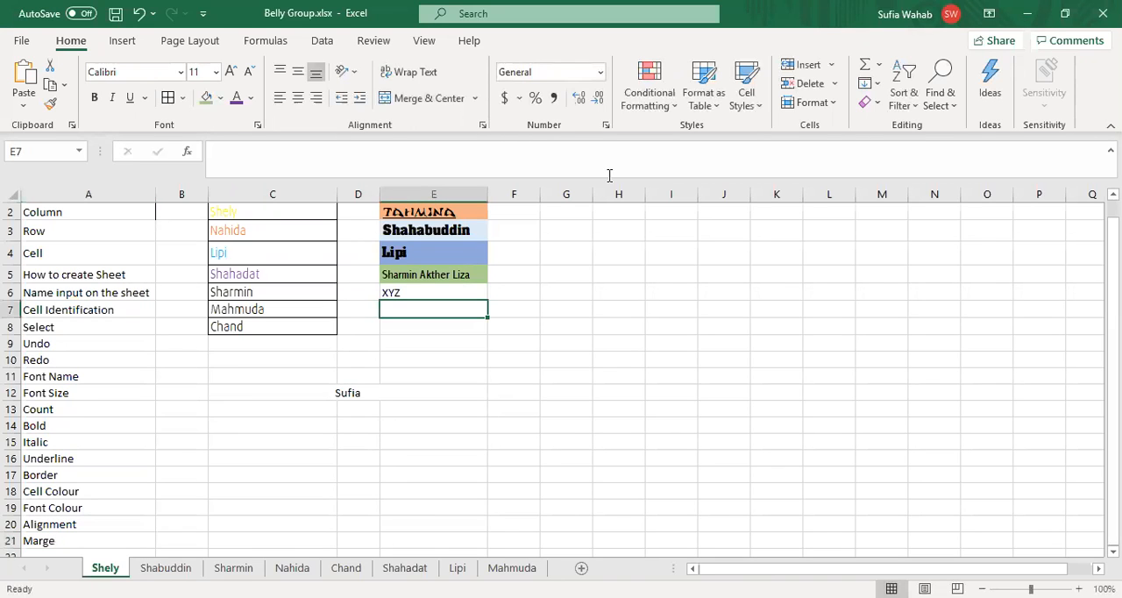
Step: Open the additional accounting number formats for cell E7 and expand the list of currency symbols
left_click(520, 99)
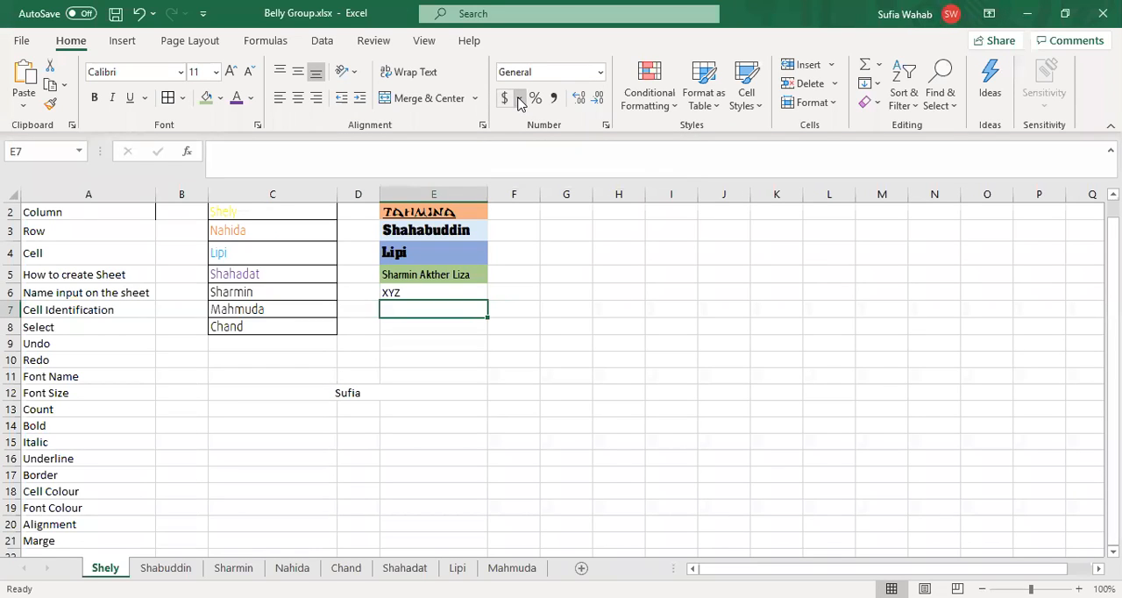
left_click(519, 101)
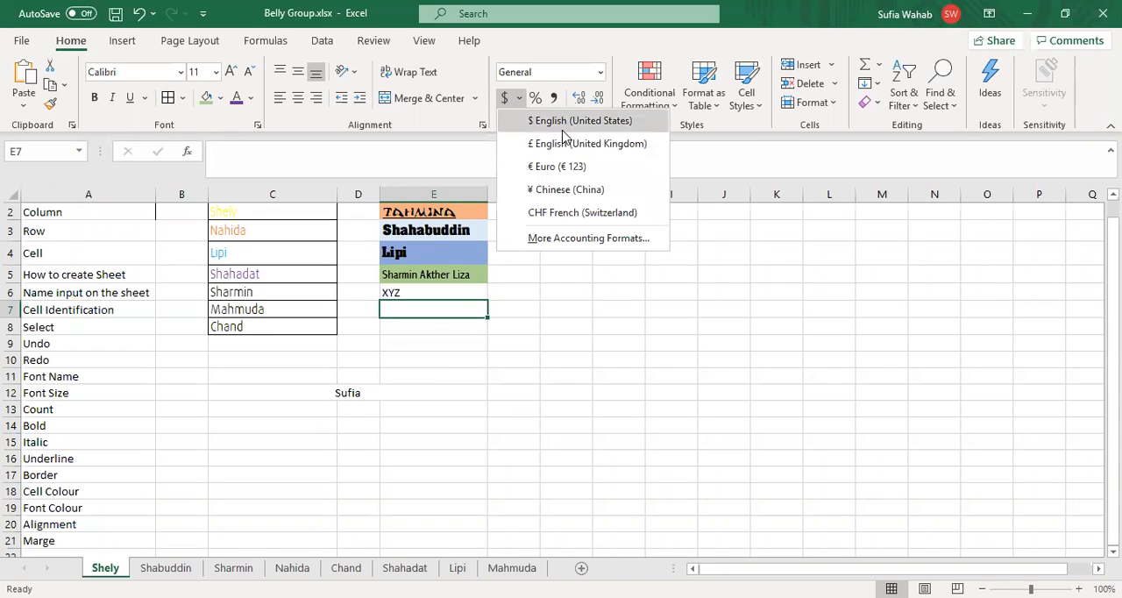
left_click(616, 241)
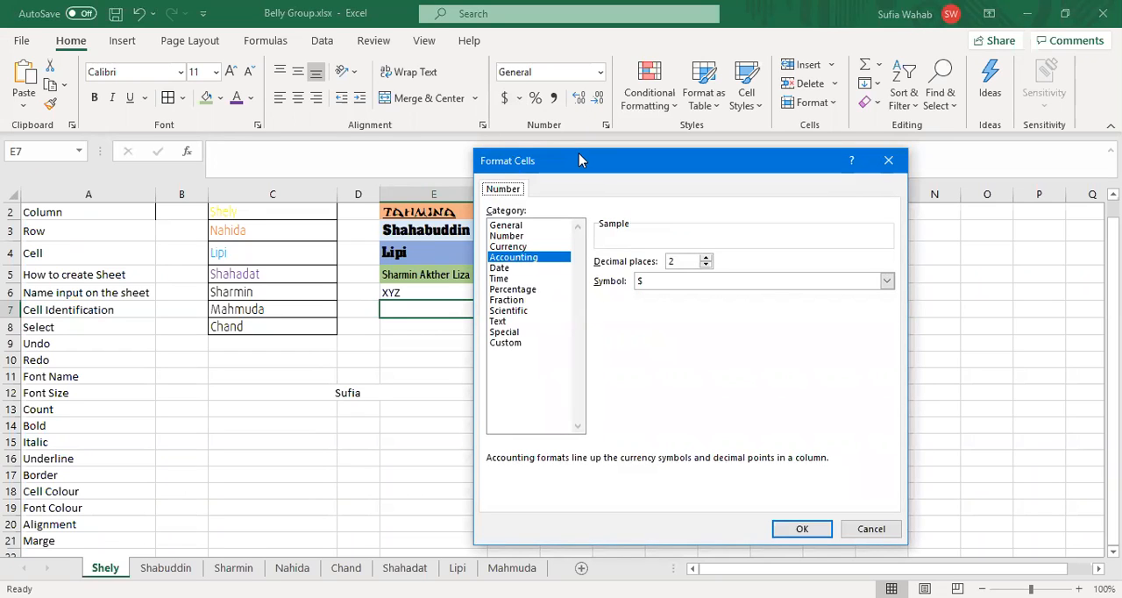
left_click(887, 282)
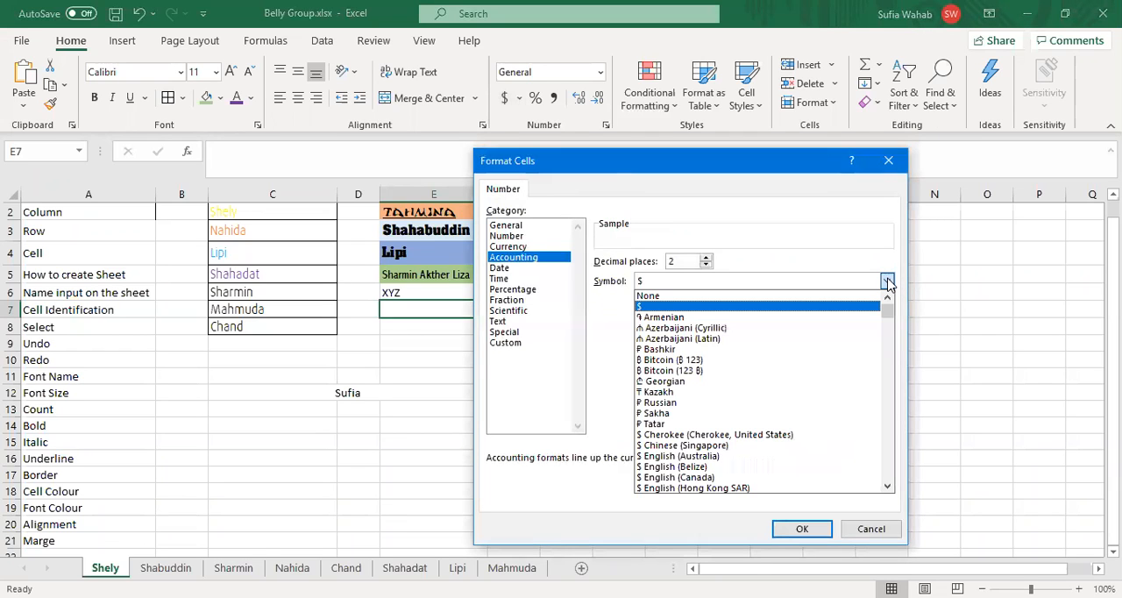
Step: Apply the accounting number format with the BDT currency symbol to cell E7
key("b")
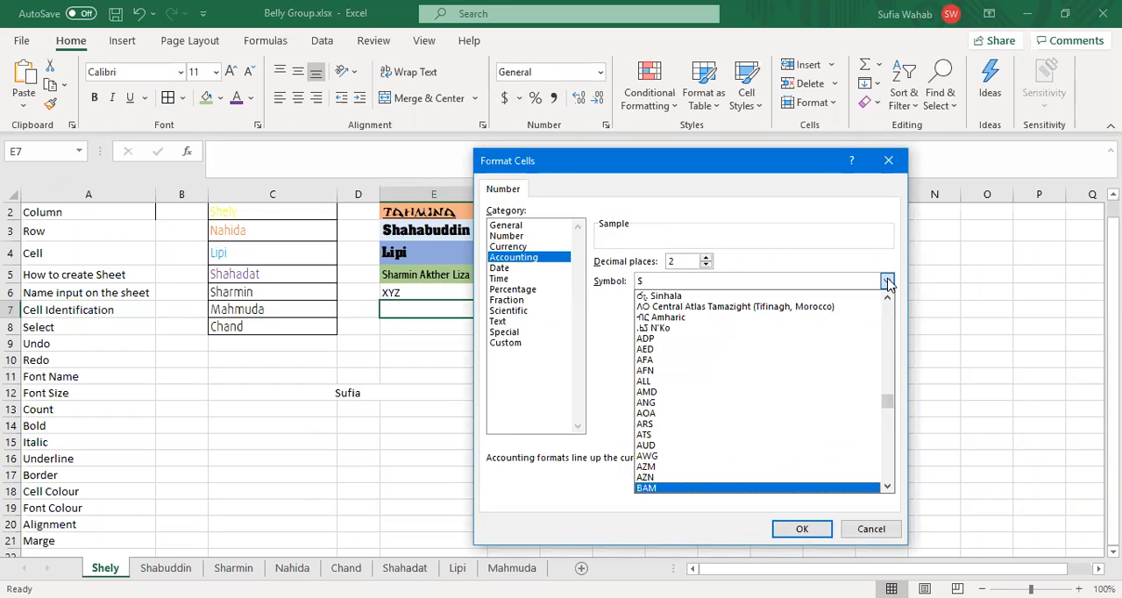
key("d")
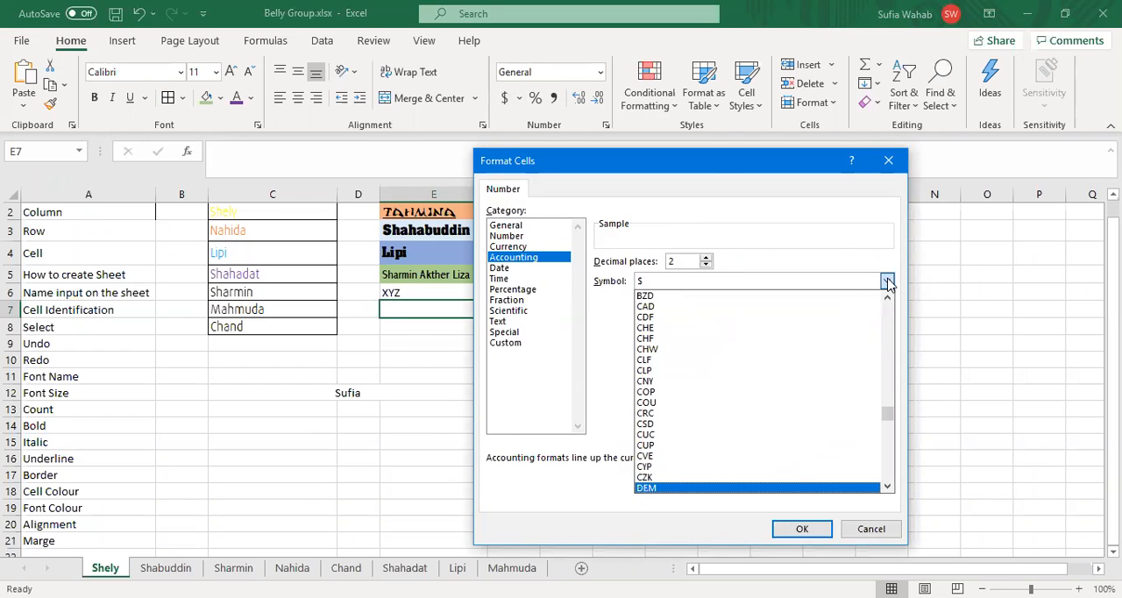
key("b")
key("d")
key("Up")
scroll(890, 489, "down", 2)
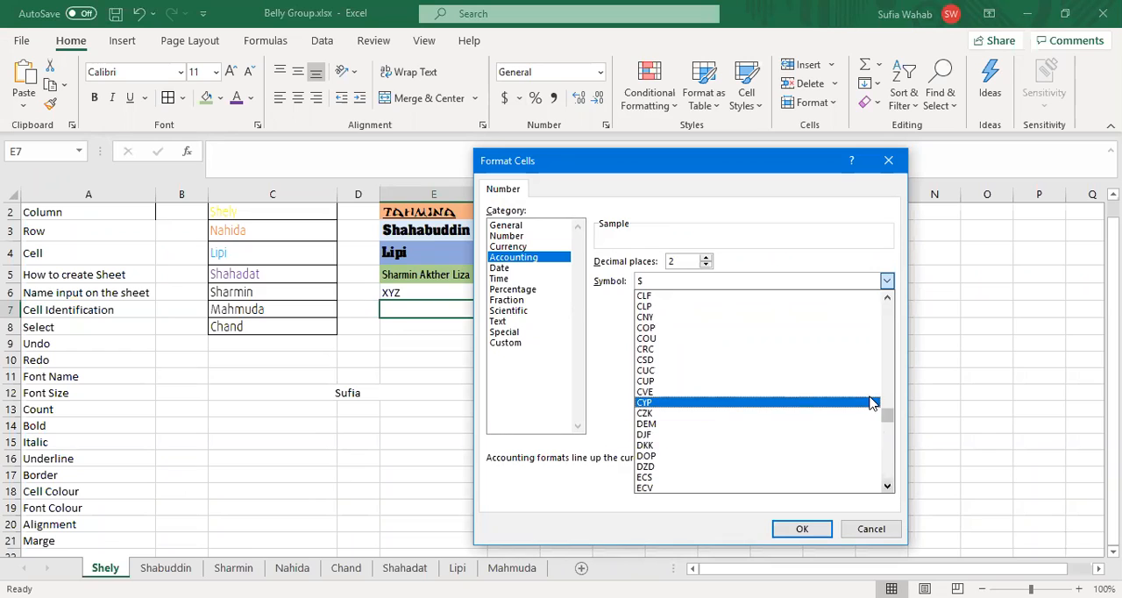
key("Up")
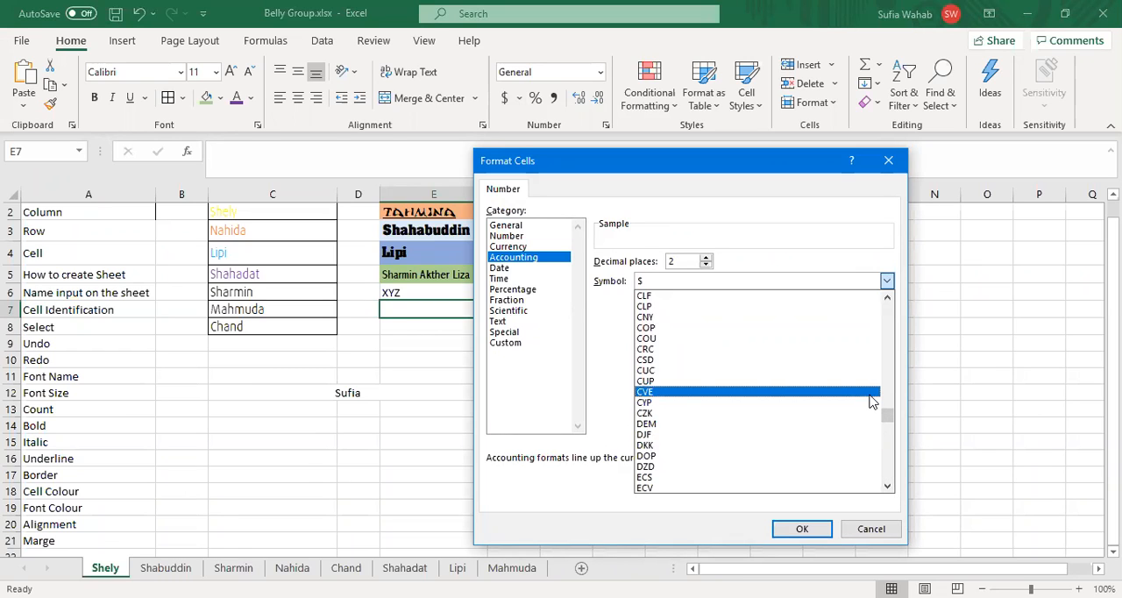
key("Up")
key("Up")
key("Up")
key("Up")
key("Up")
key("Up")
key("Up")
key("Up")
key("Up")
key("Up")
key("Up")
key("Up")
key("Up")
key("Up")
key("Up")
key("Up")
key("Up")
key("Up")
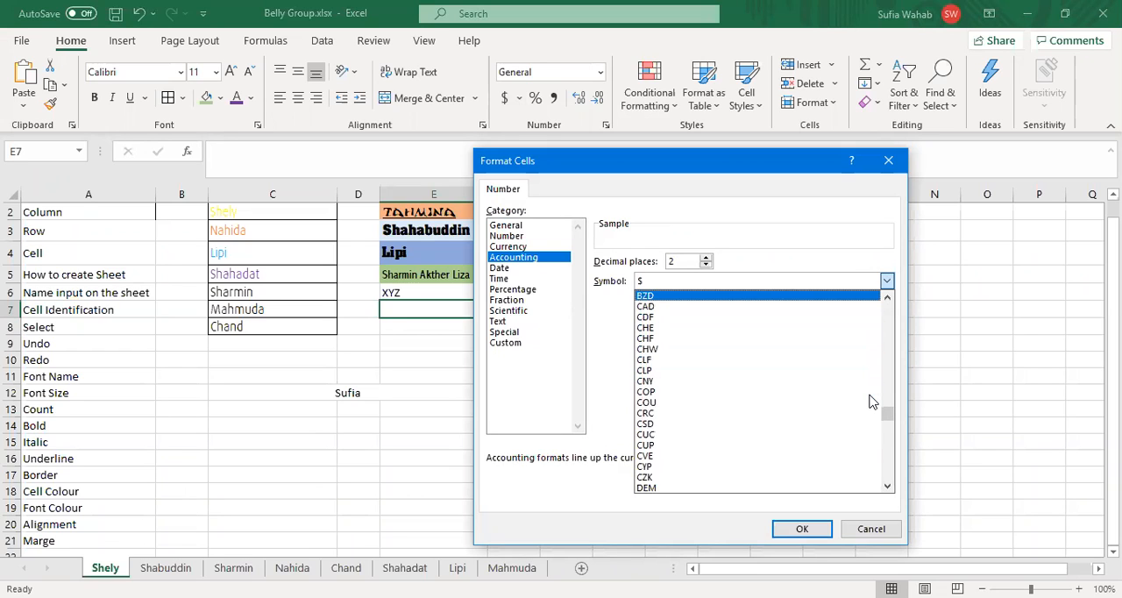
key("Down")
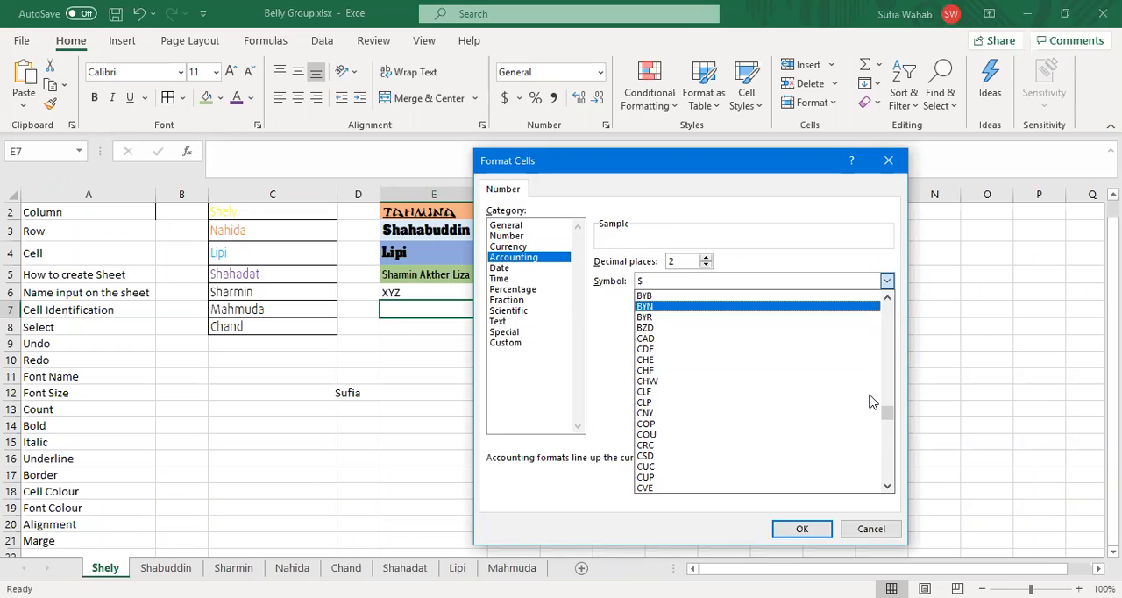
key("Up")
key("Up")
key("Up")
key("Up")
key("Up")
key("Up")
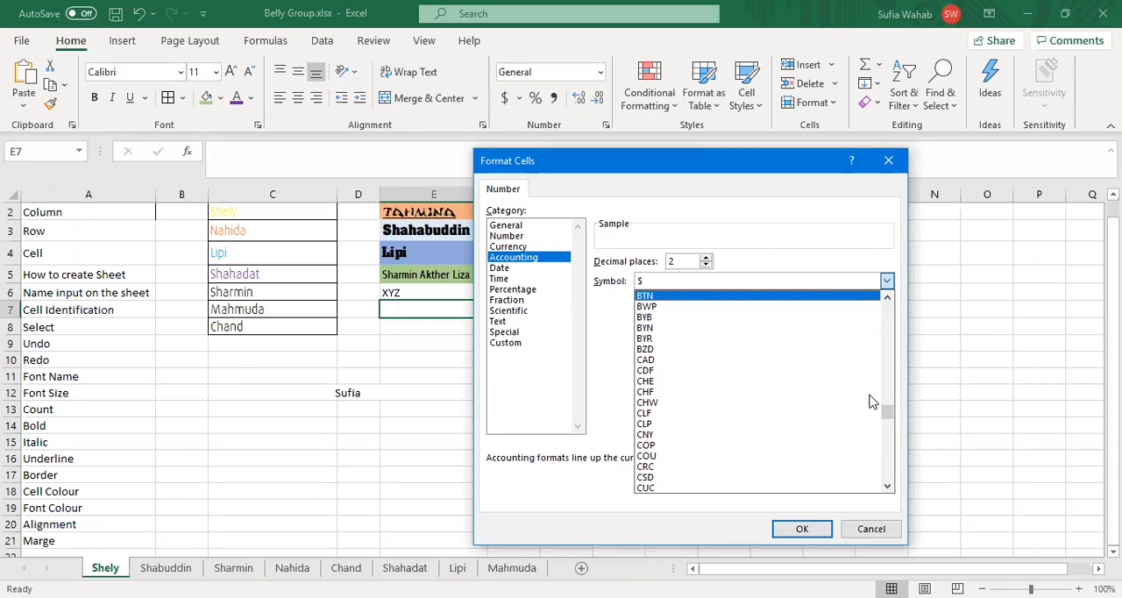
key("Up")
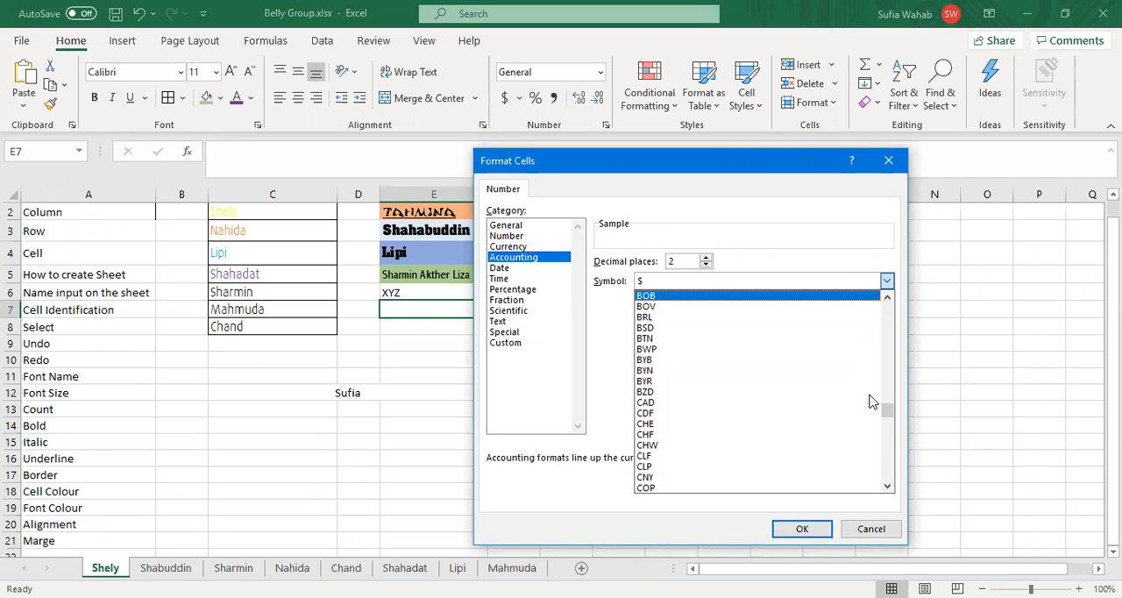
key("Down")
key("Down")
key("Down")
key("Down")
key("Down")
key("Down")
key("Down")
key("Down")
key("Down")
key("Down")
key("Down")
key("Down")
key("Down")
key("Down")
key("Down")
key("Down")
key("Down")
key("Down")
key("Down")
key("Down")
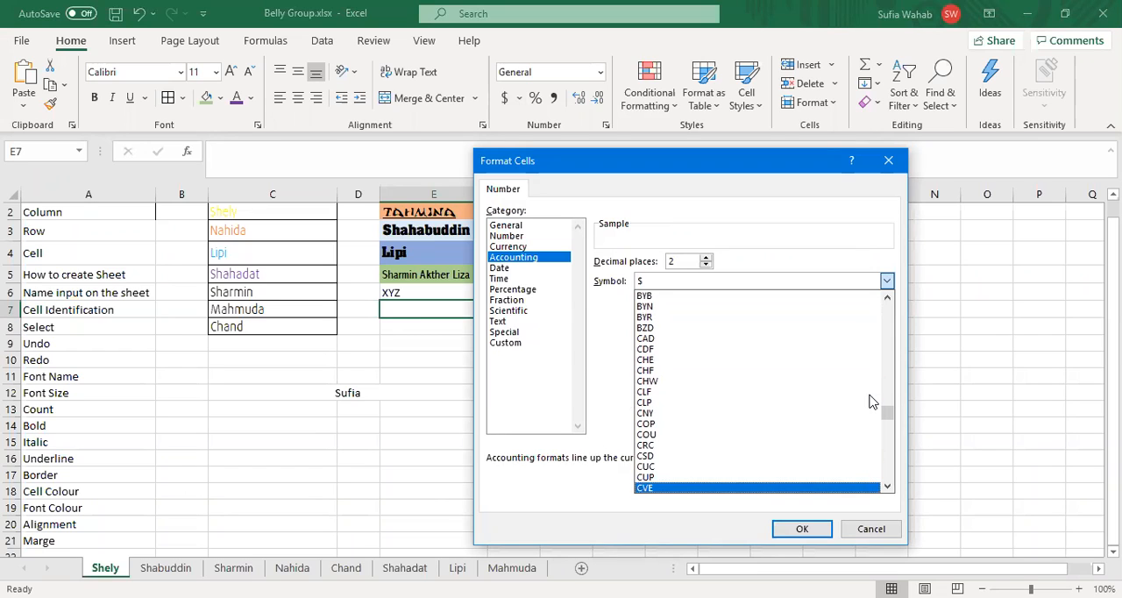
key("Up")
key("Up")
key("Up")
key("Up")
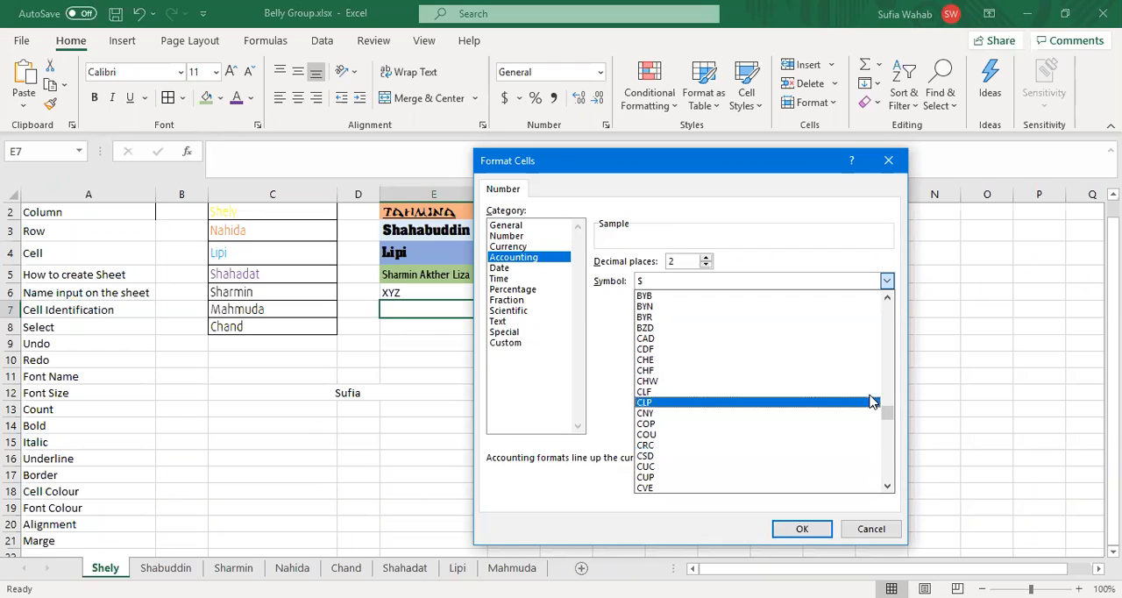
key("Up")
key("Up")
key("Up")
key("Up")
key("Up")
key("Up")
key("Up")
key("Up")
key("Up")
key("Up")
key("Up")
key("Up")
key("Up")
key("Up")
key("Up")
key("Up")
key("Up")
key("Up")
key("Up")
key("Up")
key("Up")
key("Up")
key("Up")
key("Up")
key("Up")
key("Up")
key("Up")
key("Up")
key("Up")
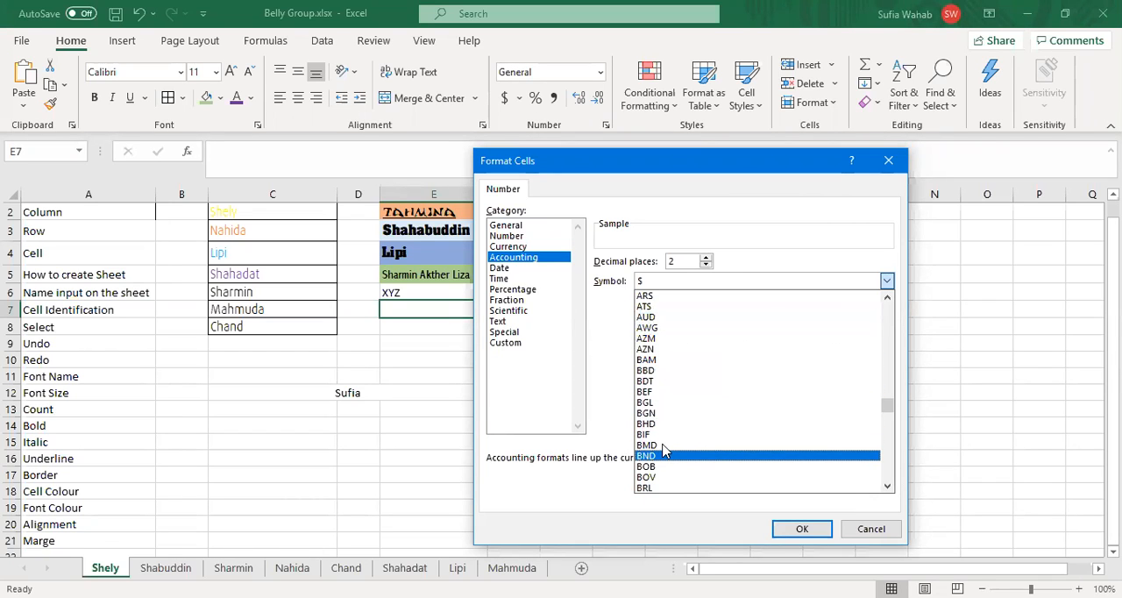
left_click(649, 381)
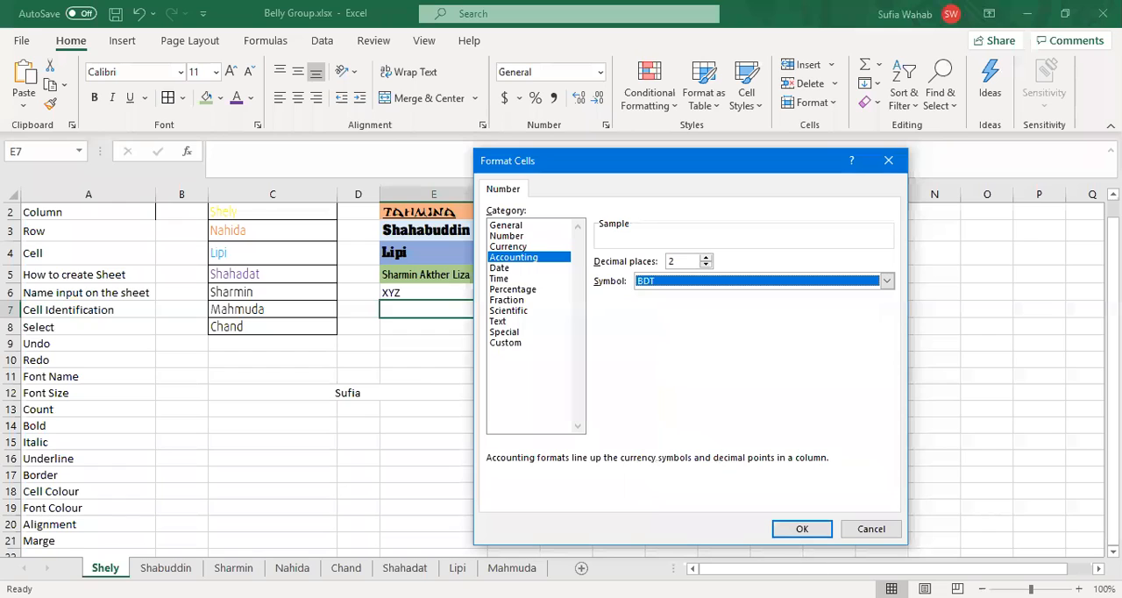
left_click(806, 533)
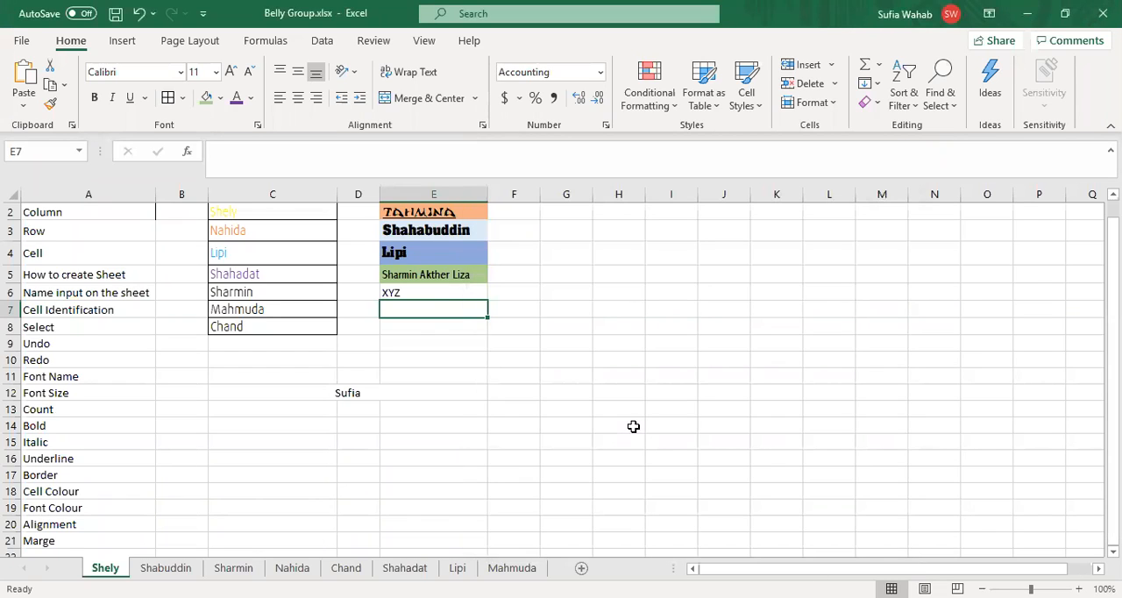
Step: Try the English (United Kingdom) pound accounting format on cell E7 and replace it with the Percent style
left_click(520, 103)
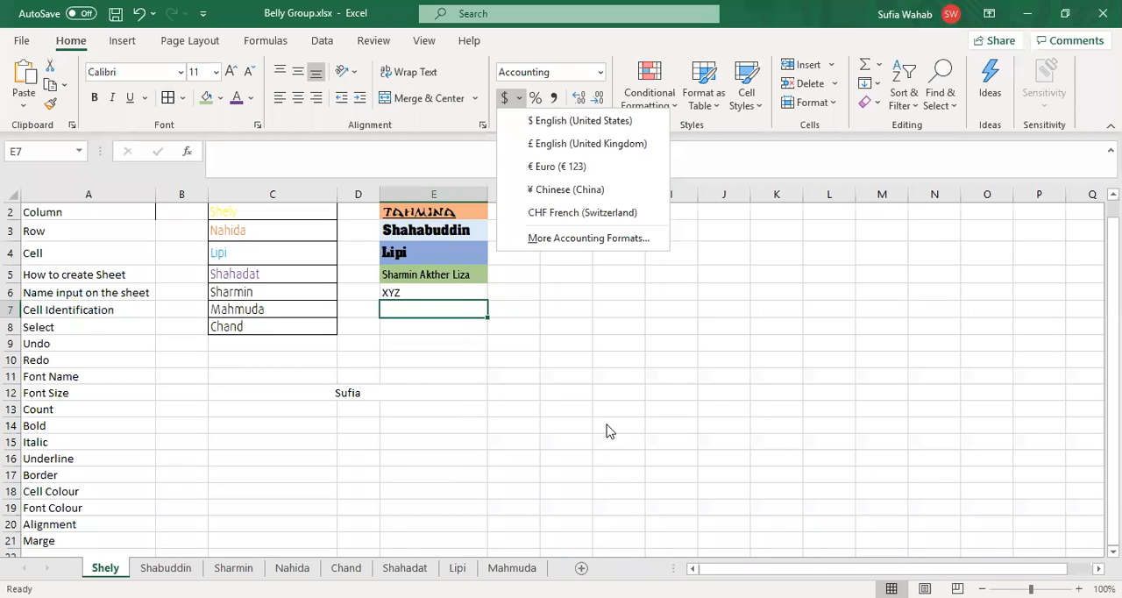
left_click(563, 144)
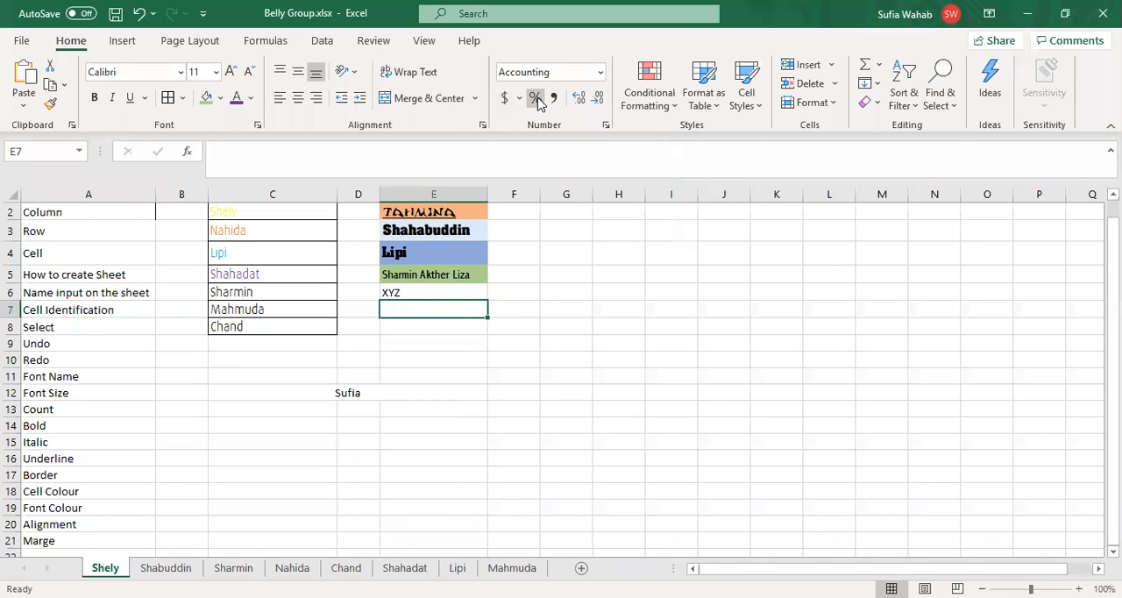
left_click(537, 99)
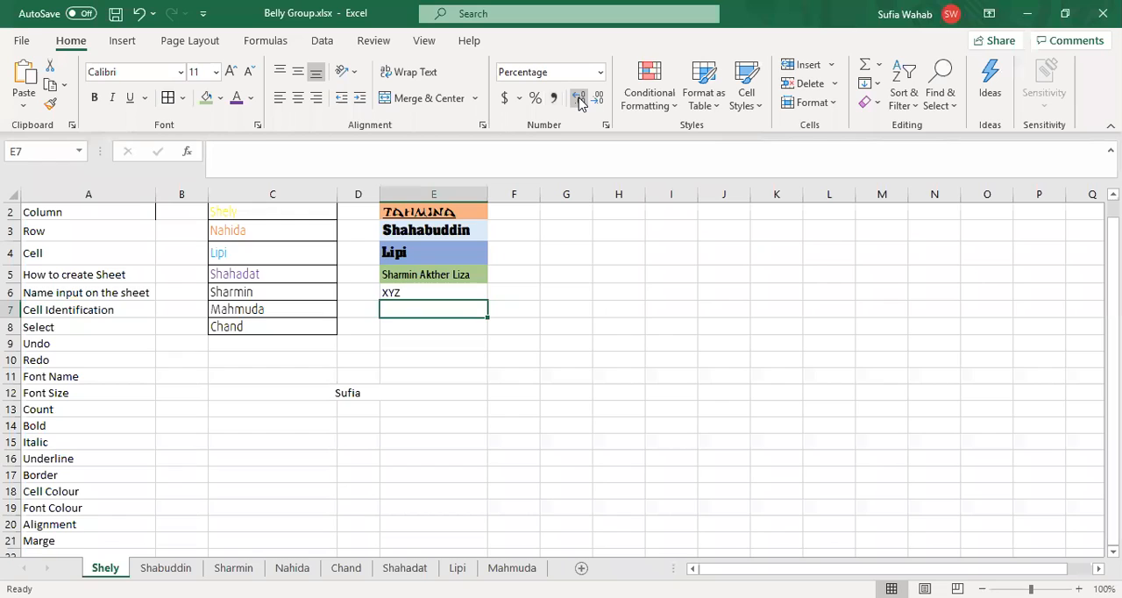
Step: Enter the number 20000.00 in cell G5
left_click(567, 274)
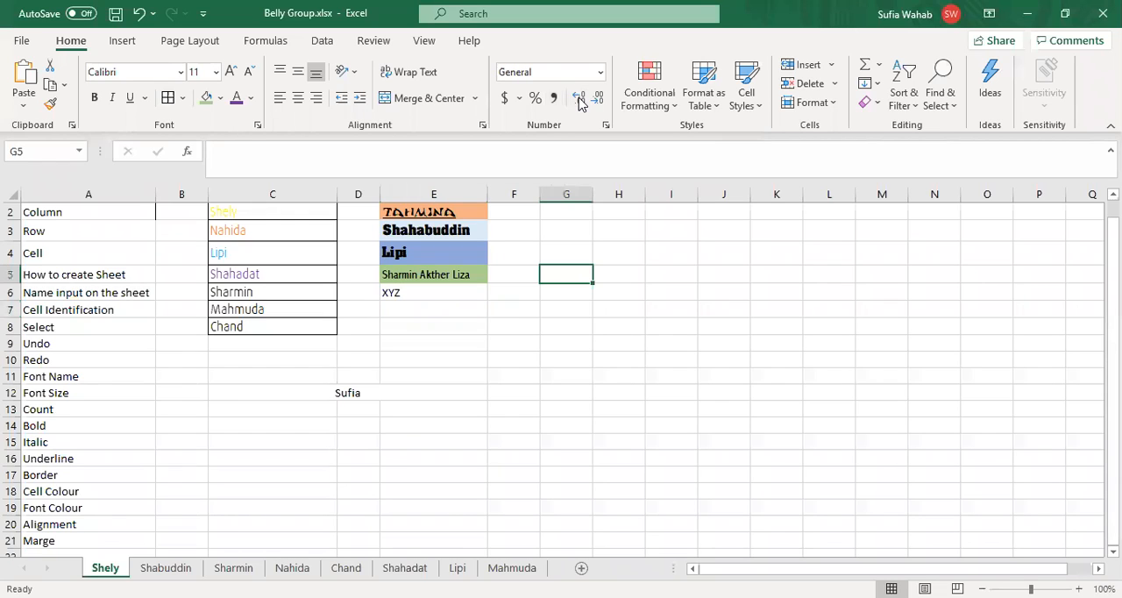
type("20000")
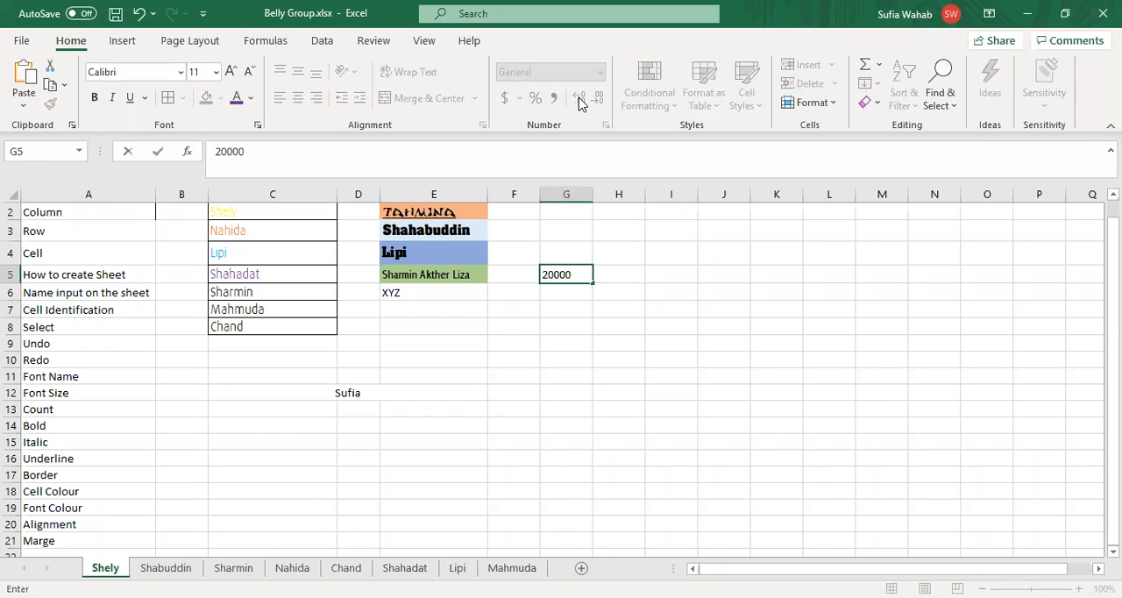
type(".00")
key("Down")
key("Down")
key("Down")
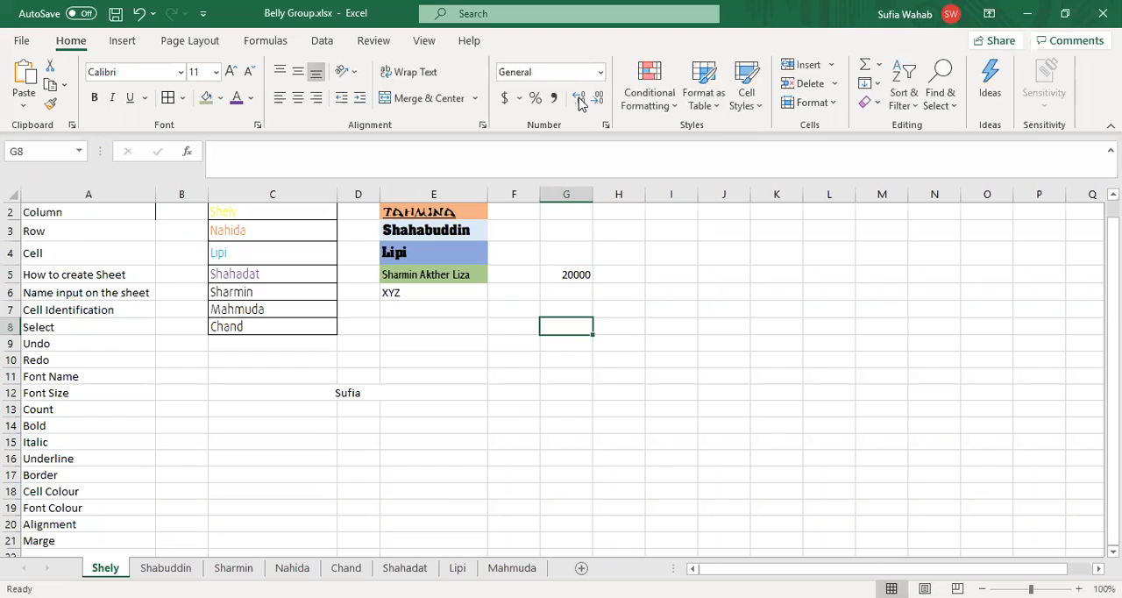
Step: Increase and decrease the decimal places of the number in G5, ending with three decimals
key("Up")
key("Up")
key("Up")
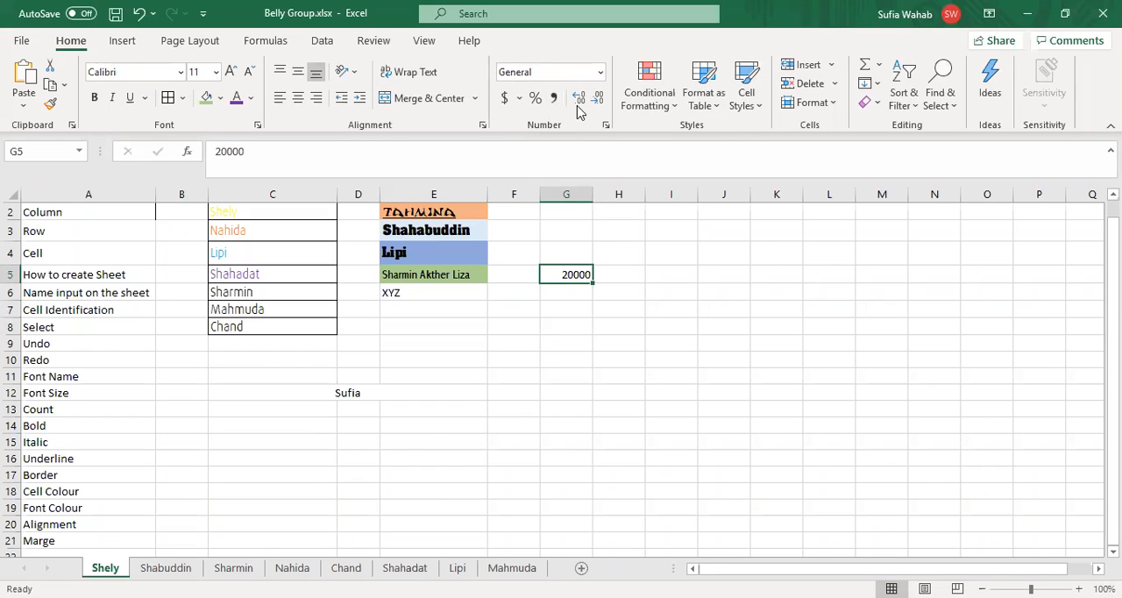
double_click(580, 99)
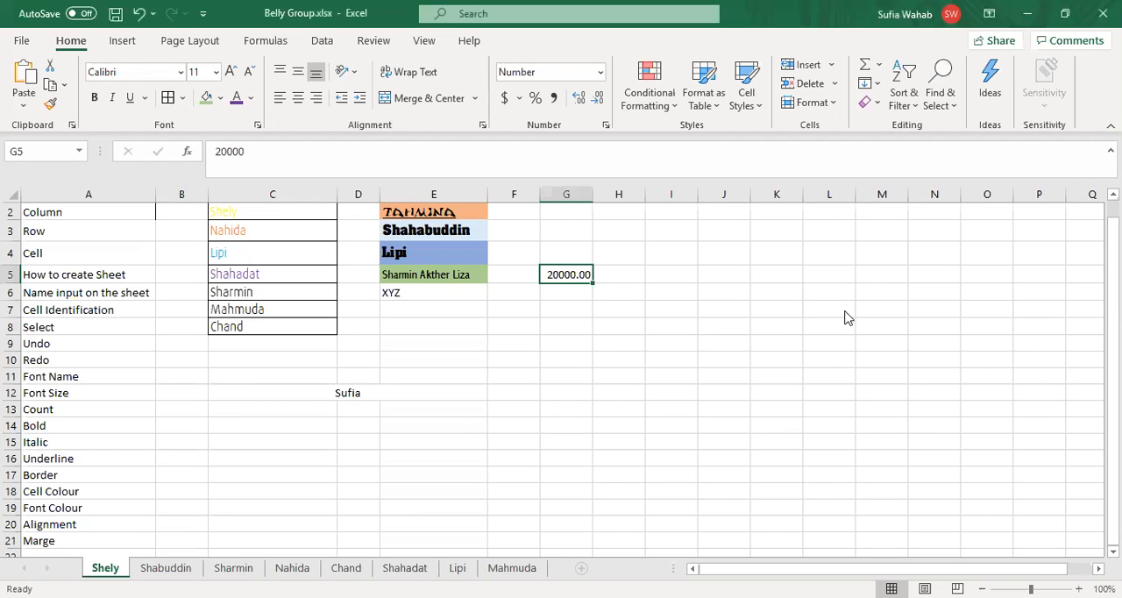
left_click(600, 100)
left_click(599, 100)
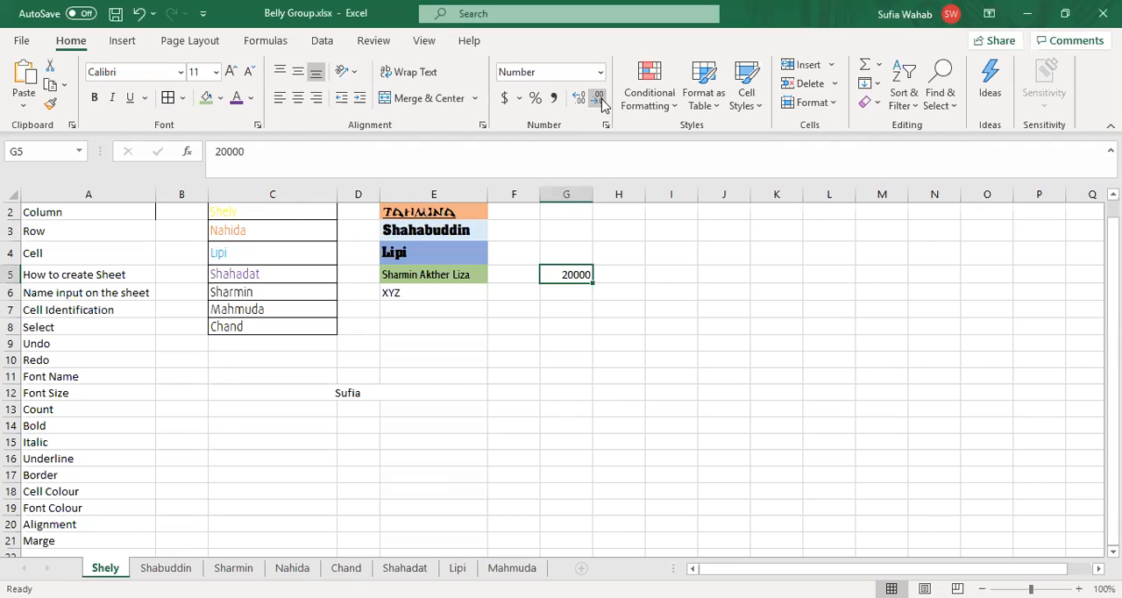
left_click(580, 102)
left_click(581, 101)
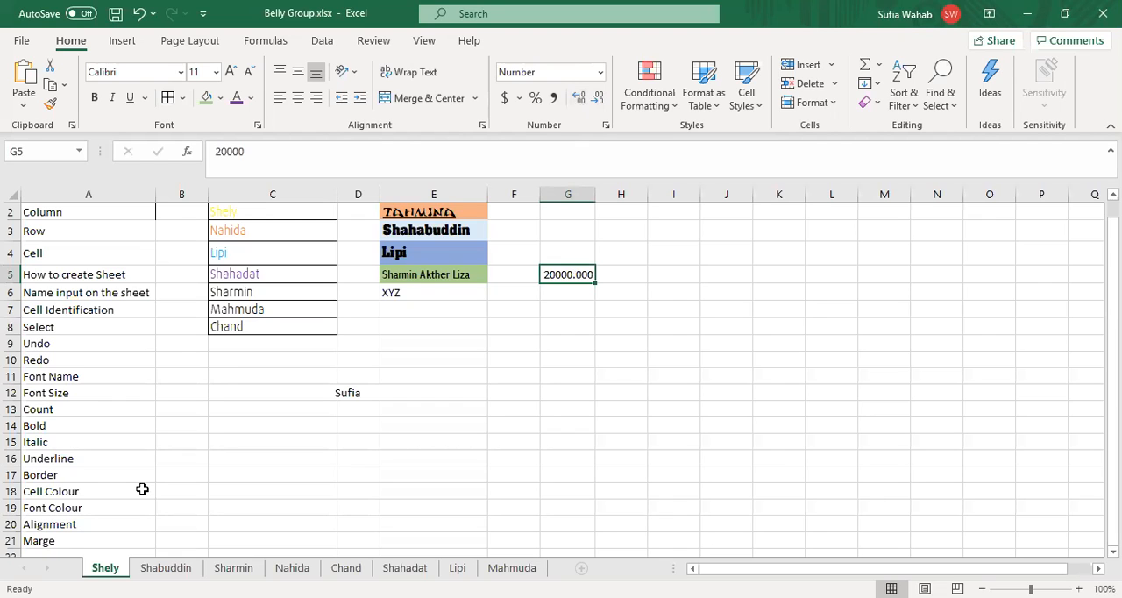
Step: Enter the topic "Degit" in cell A22
left_click(62, 551)
type("De")
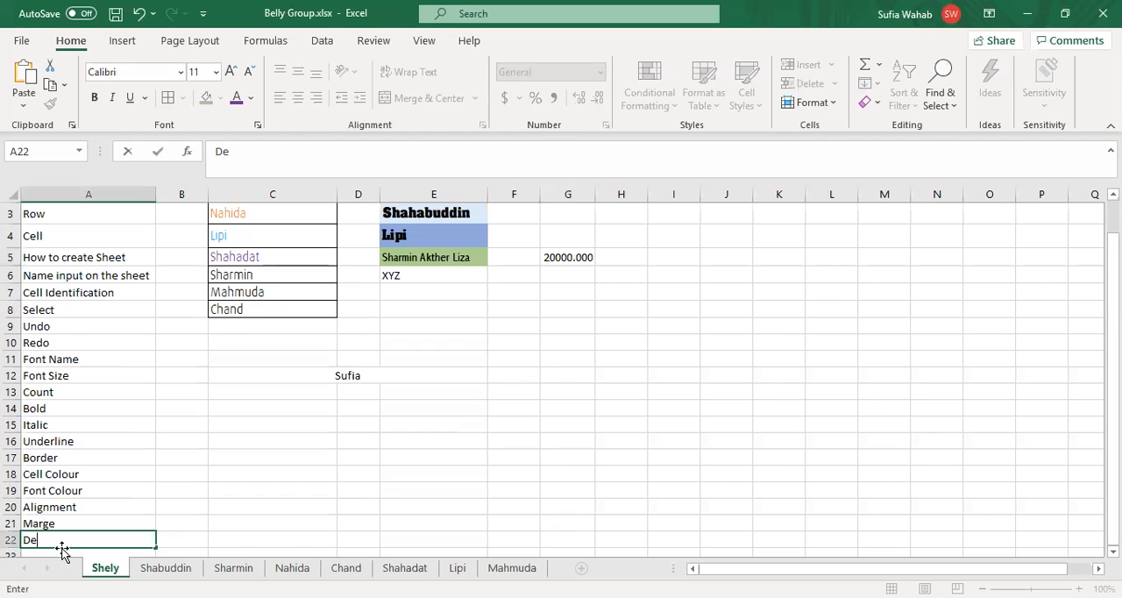
type("git")
left_click(363, 422)
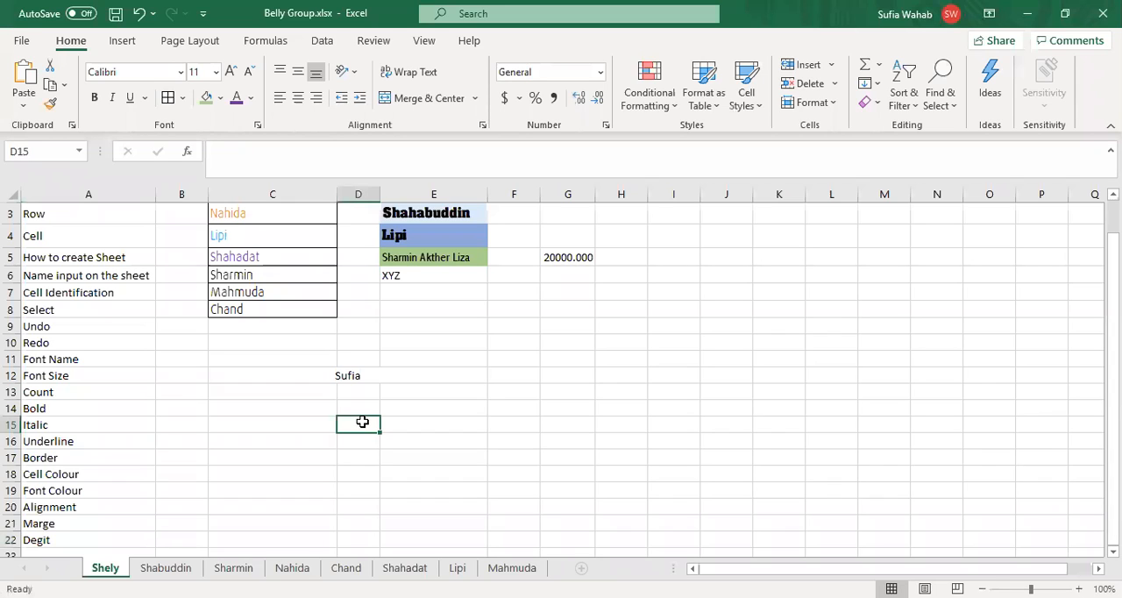
Step: Apply the Comma style to the number in cell G5
left_click(567, 275)
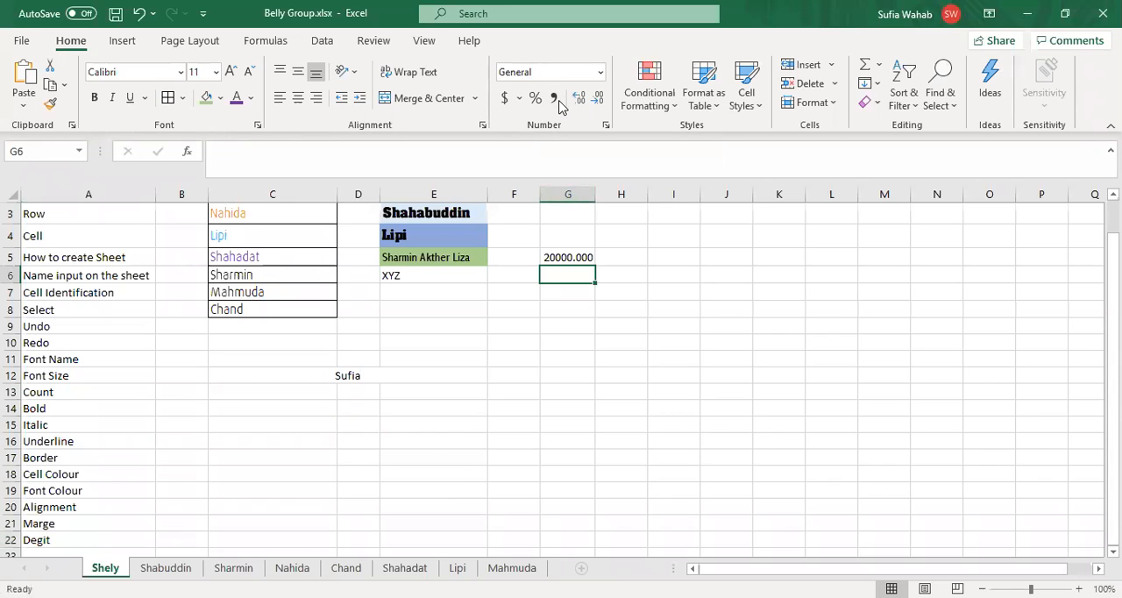
key("Up")
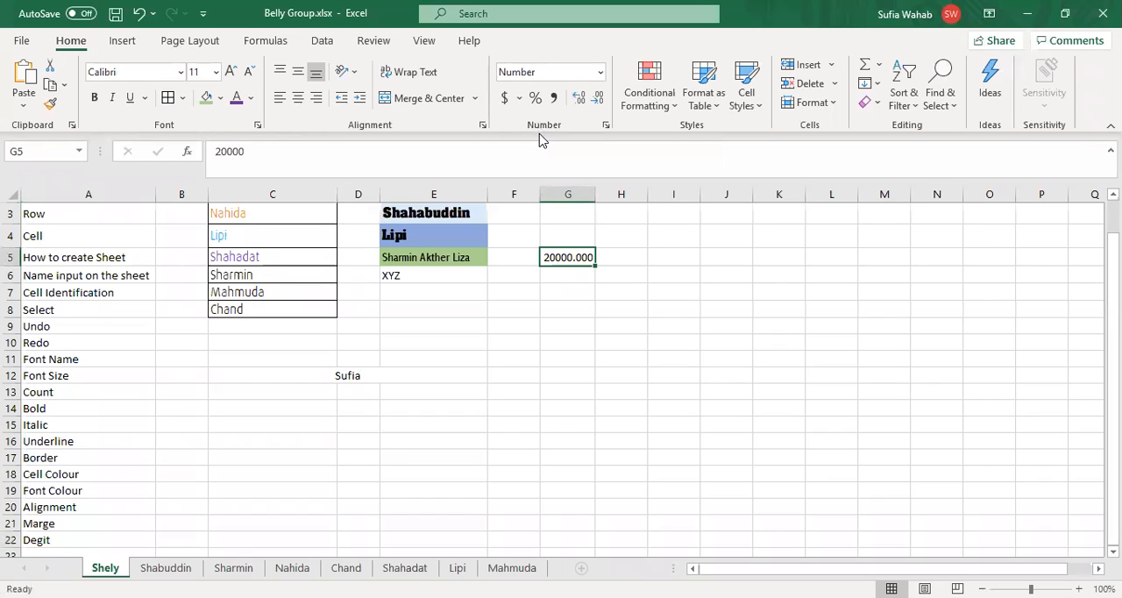
left_click(555, 98)
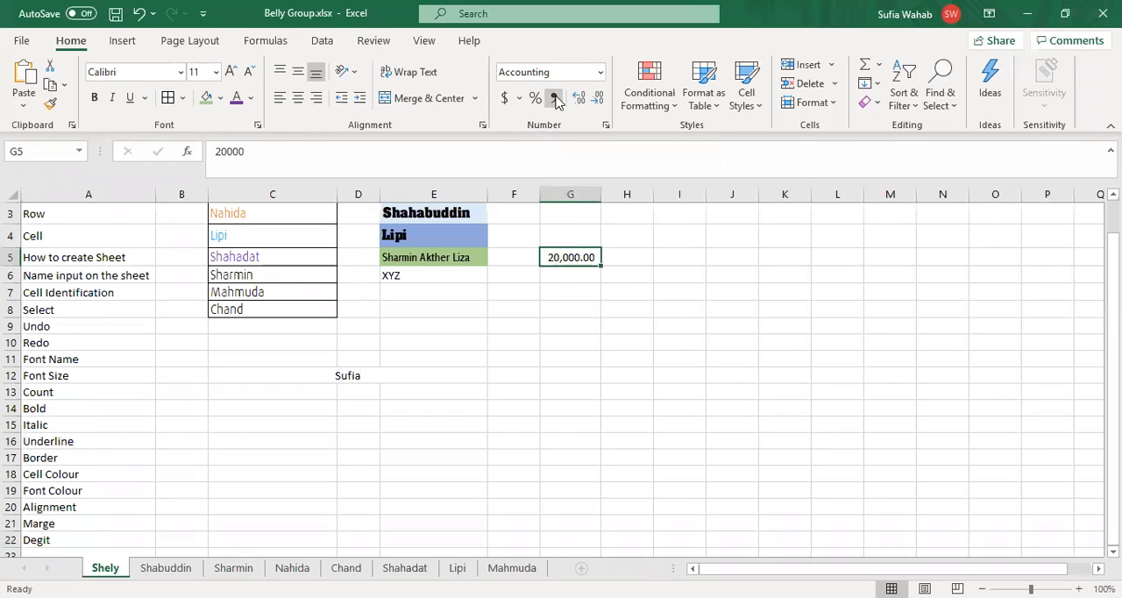
Step: Enter the topic "Coma" in cell A23
left_click(40, 551)
type("Coma")
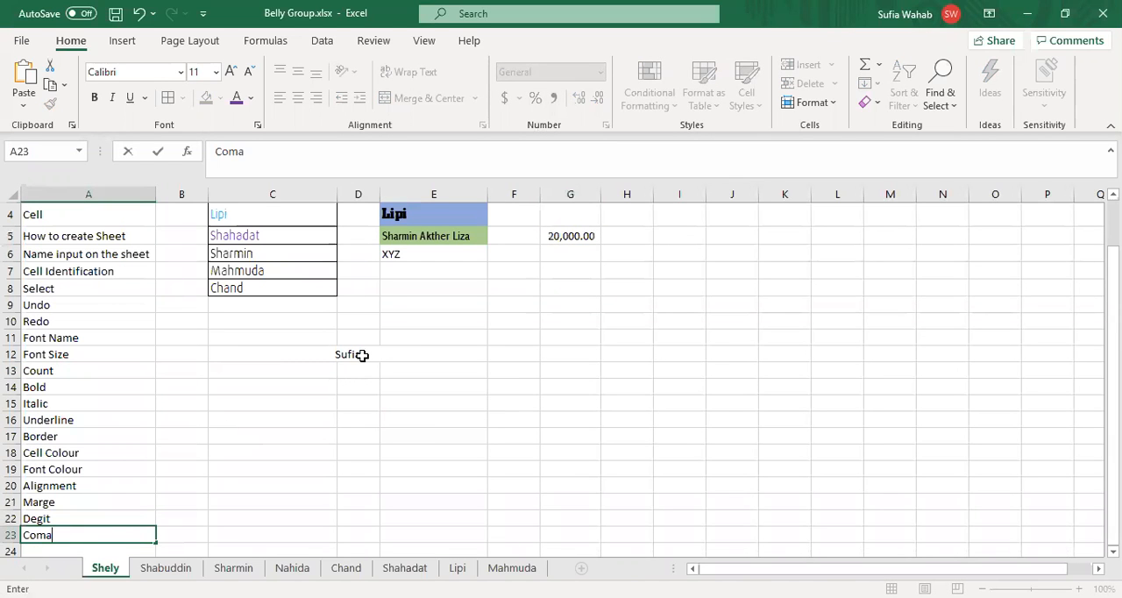
left_click(570, 289)
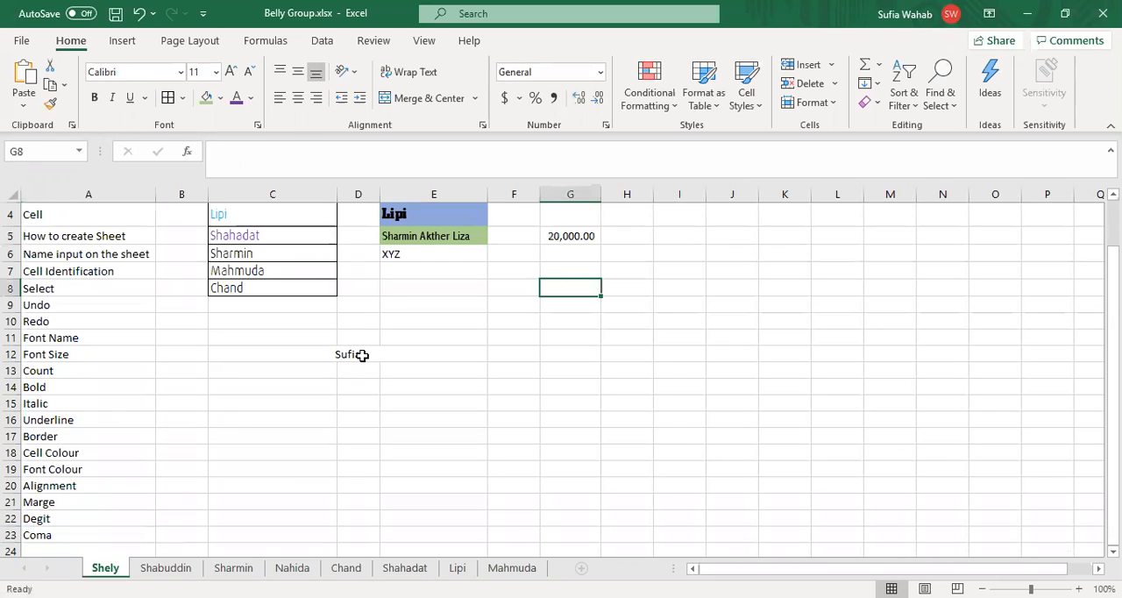
Step: Set the empty cell F6 to the Number format and review the other available number formats without choosing one
left_click(514, 253)
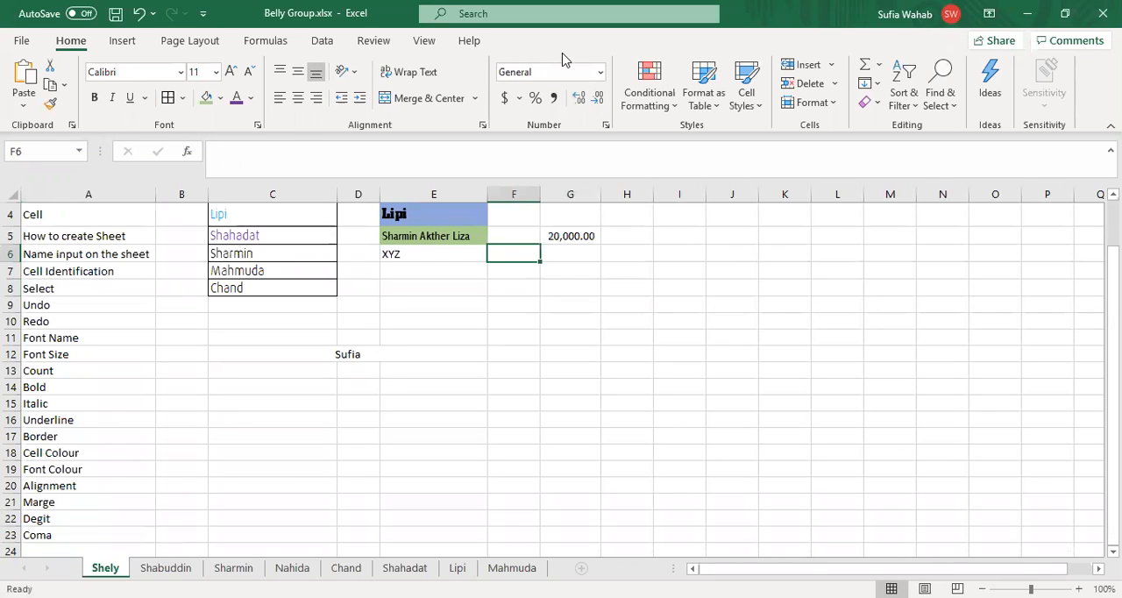
left_click(602, 74)
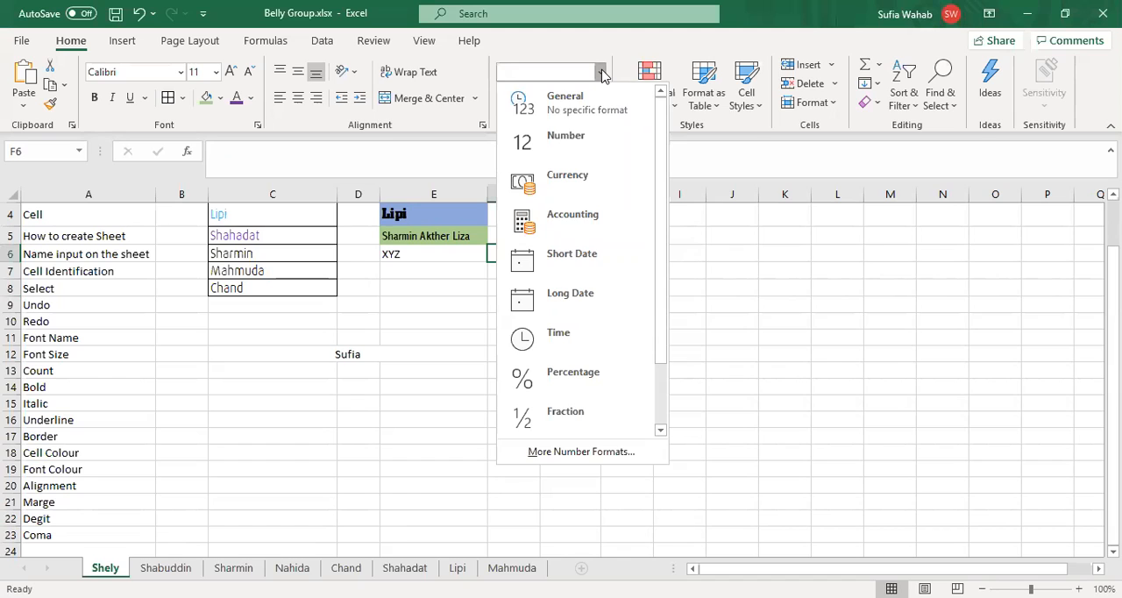
left_click(565, 143)
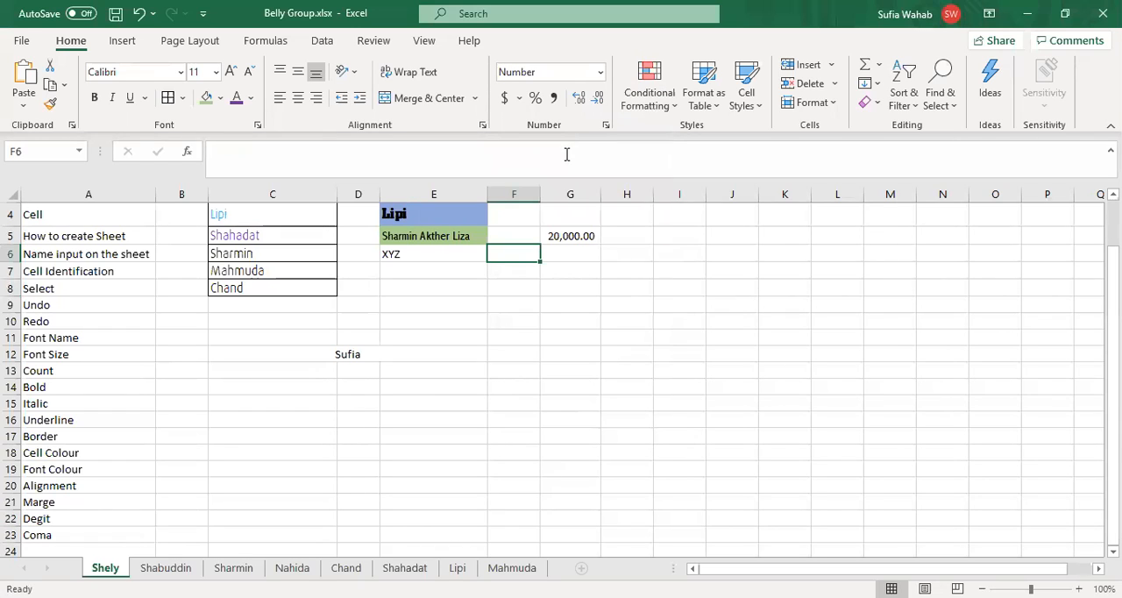
left_click(600, 72)
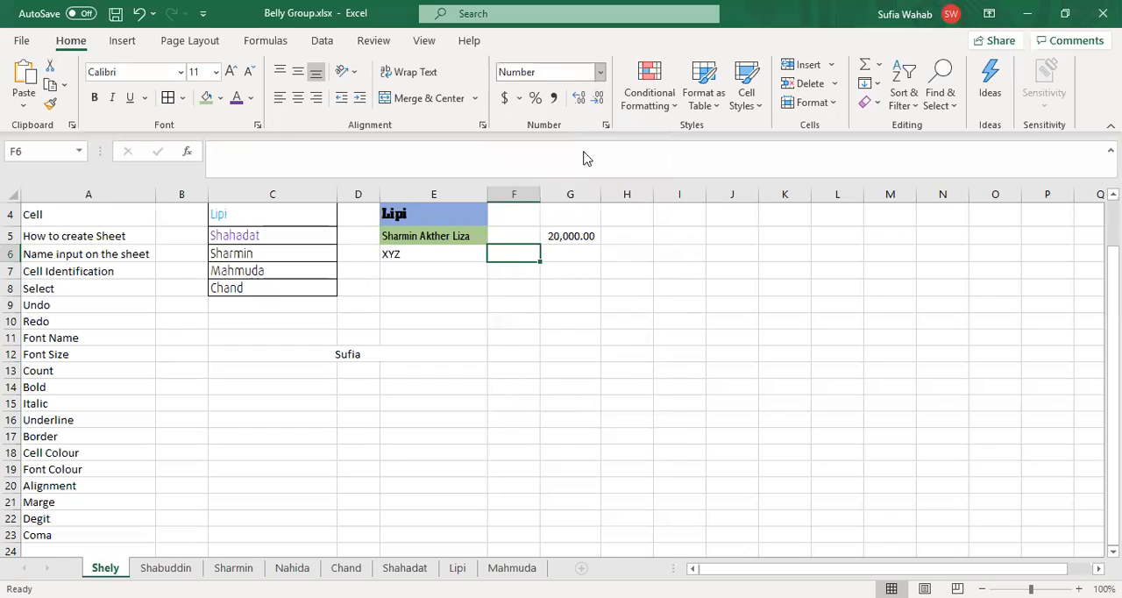
left_click(743, 270)
Step: Enter the sample text "fgfdgfd" in cell E10
key("Down")
key("Down")
key("Down")
key("Down")
key("Left")
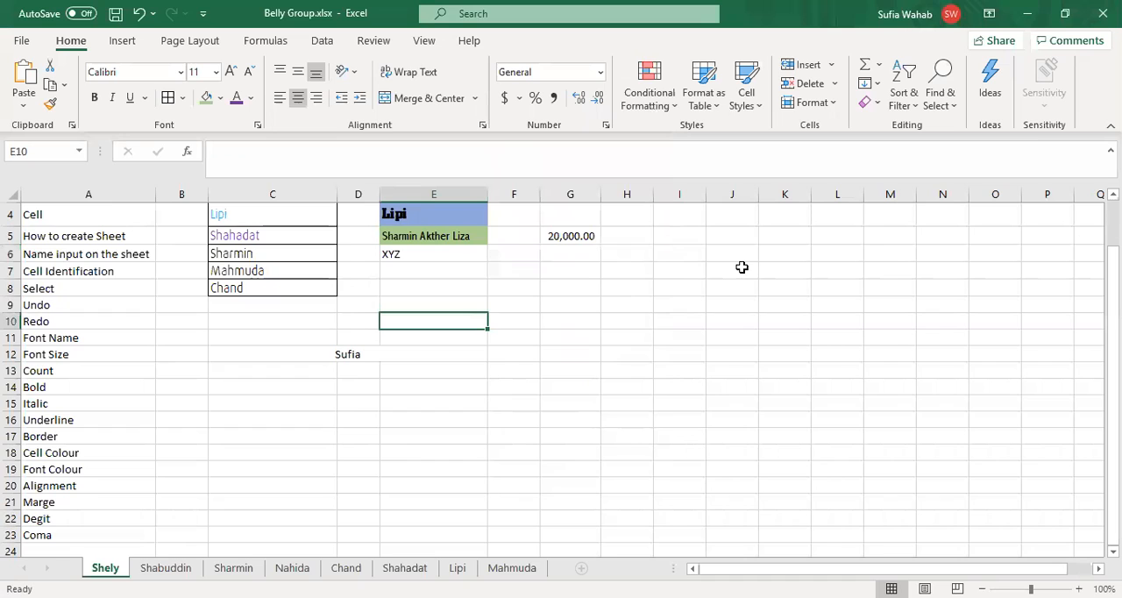
type("fgfdgfd")
key("Return")
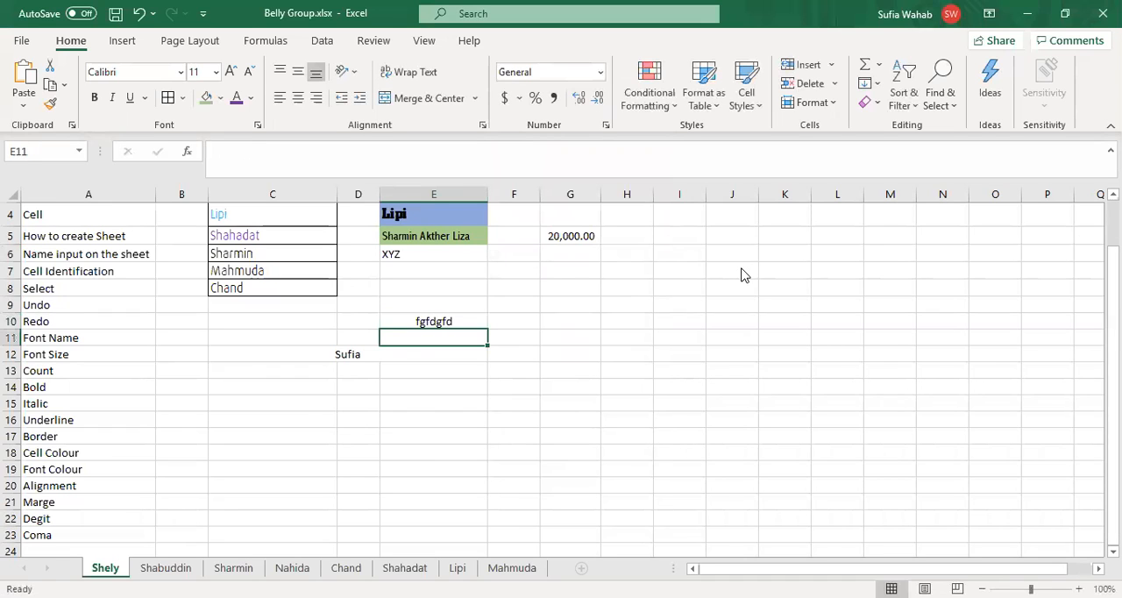
Step: Apply the Number format with two decimal places to cell E10, and switch the cell to the Time format
key("Up")
left_click(602, 77)
left_click(565, 137)
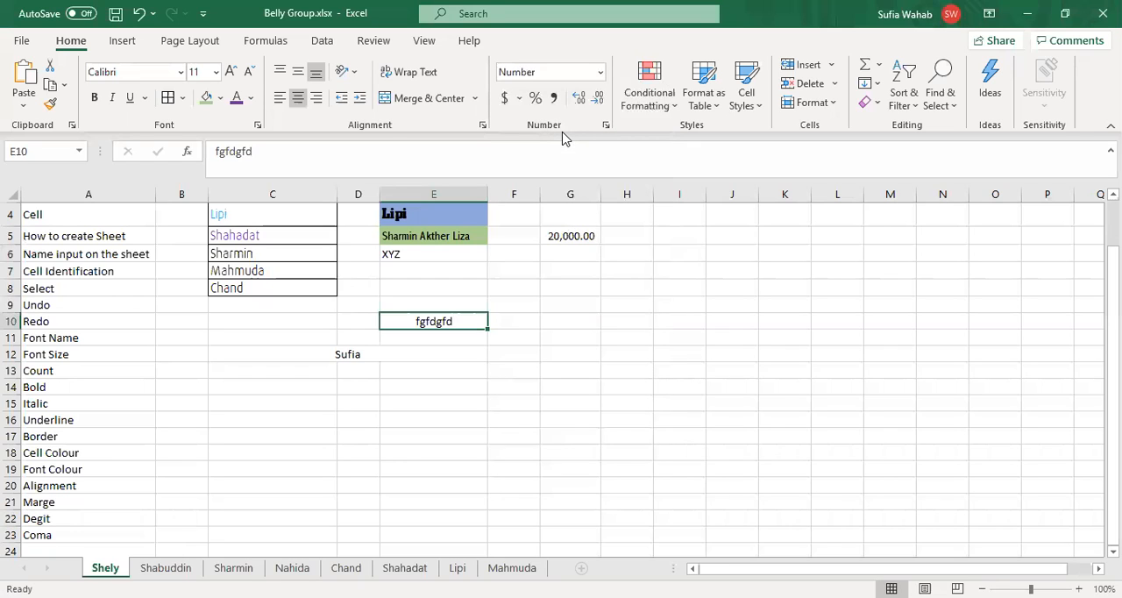
left_click(604, 72)
left_click(548, 458)
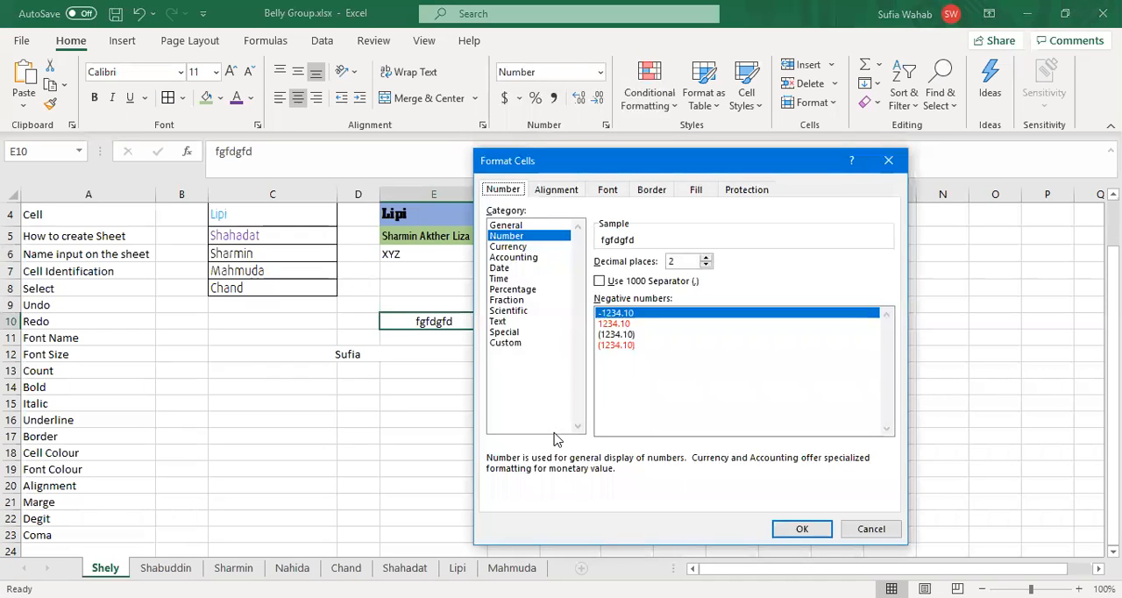
left_click(802, 528)
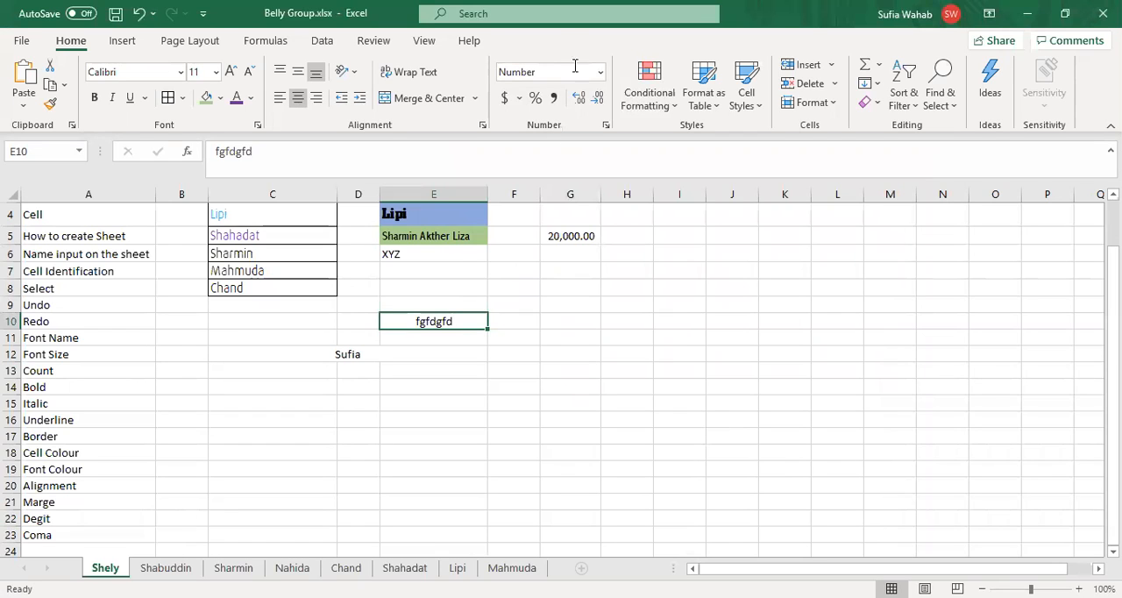
left_click(602, 73)
left_click(563, 333)
Step: Change cell G5 to the Number category with two decimal places and the 1000 separator
left_click(573, 235)
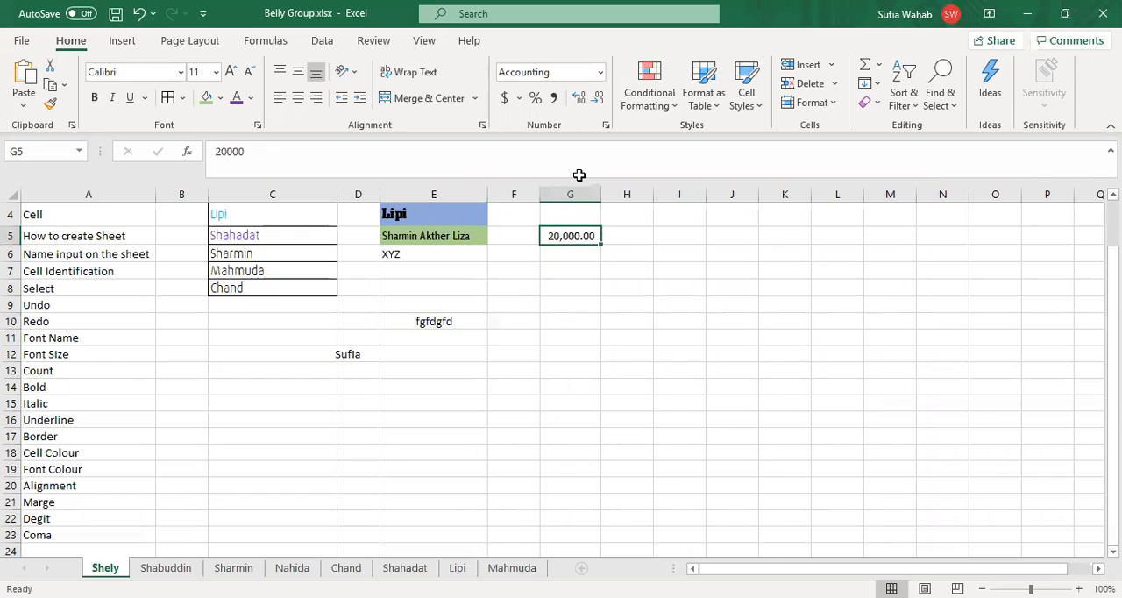
left_click(603, 77)
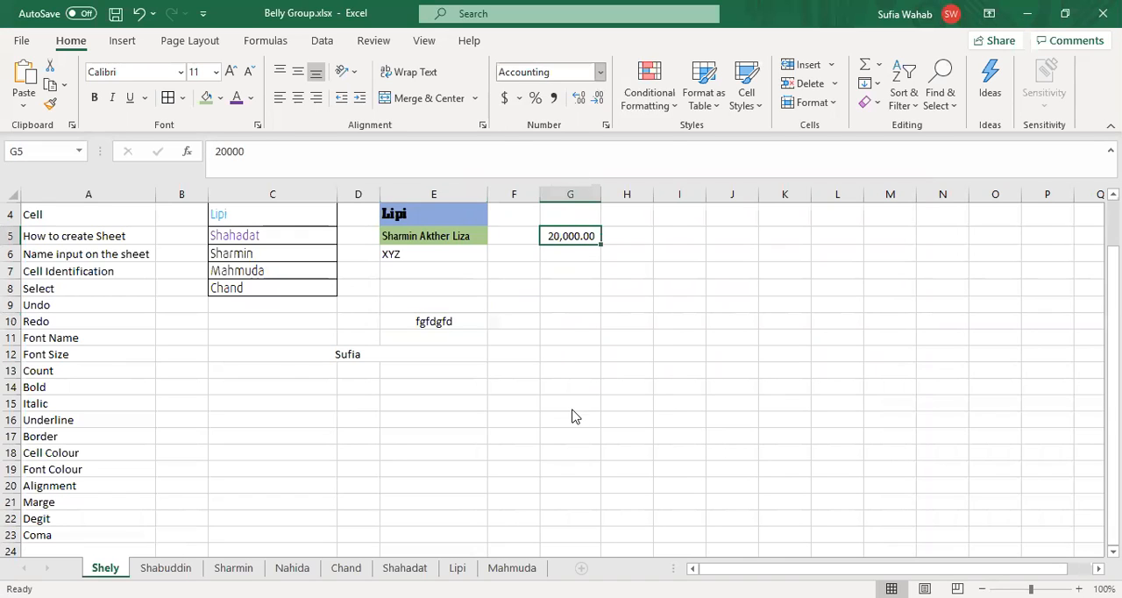
left_click(572, 452)
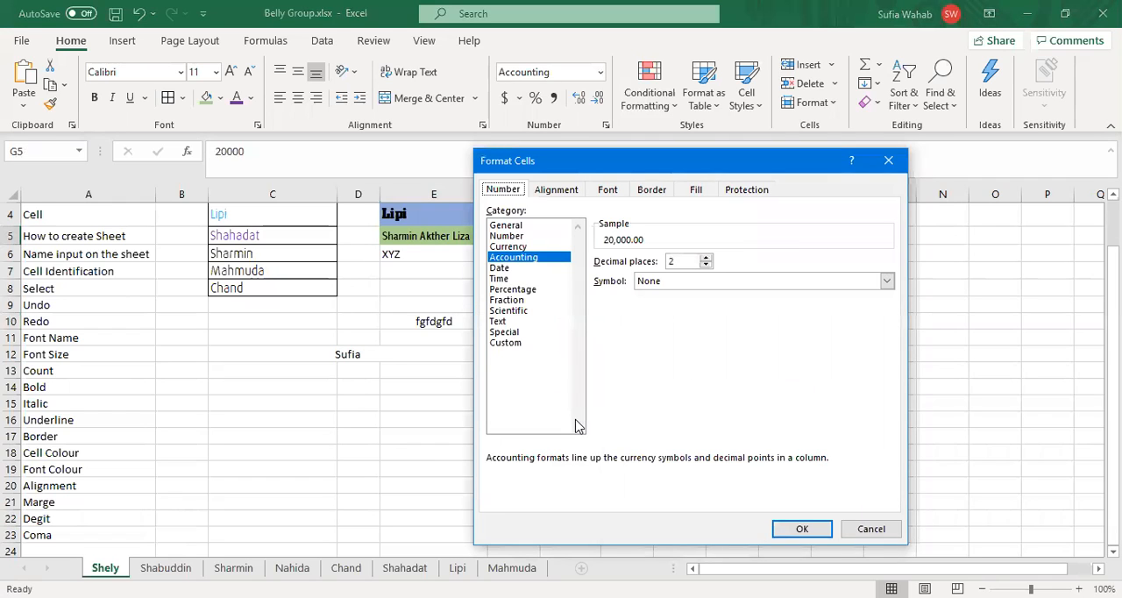
key("Tab")
key("Up")
key("Up")
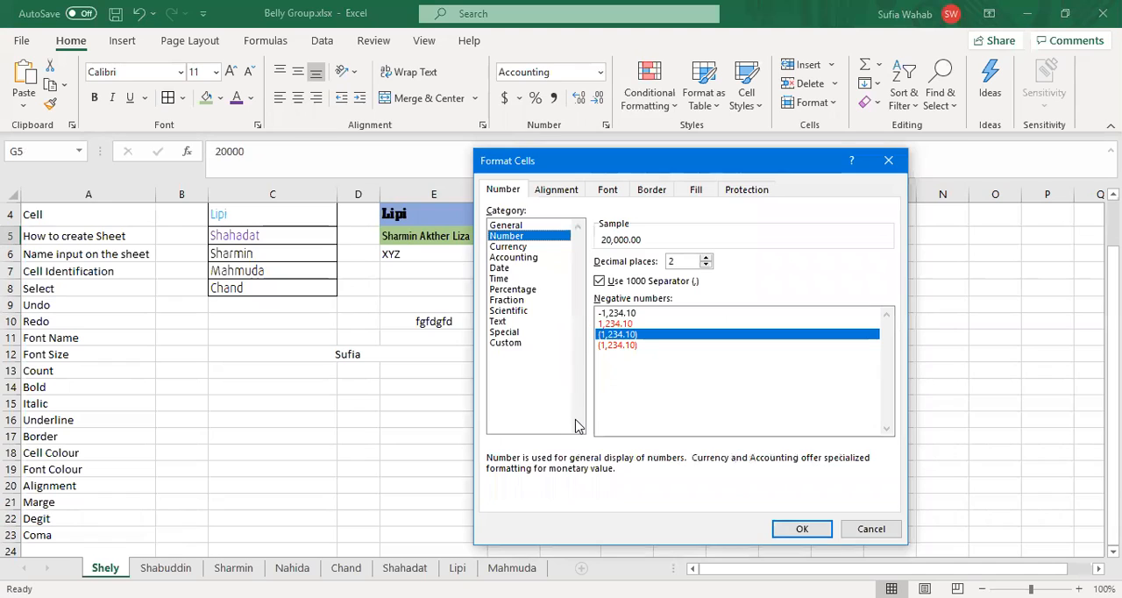
key("Up")
key("Return")
Step: Choose the Number category for empty cell G9 and raise its decimal places to 5
key("Down")
key("Down")
key("Down")
key("Down")
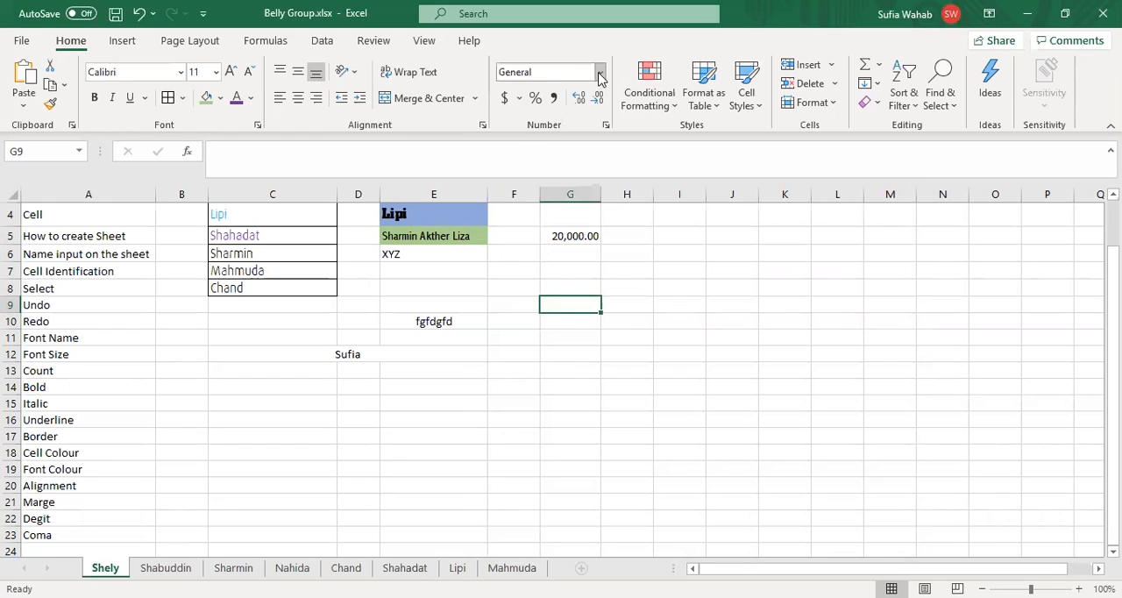
left_click(601, 76)
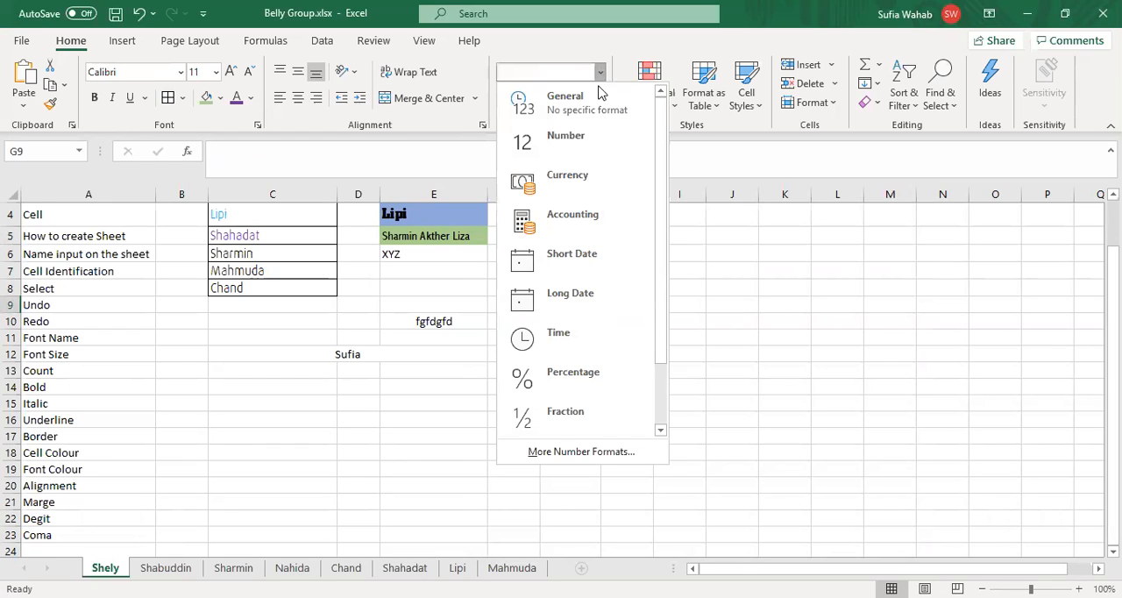
left_click(610, 458)
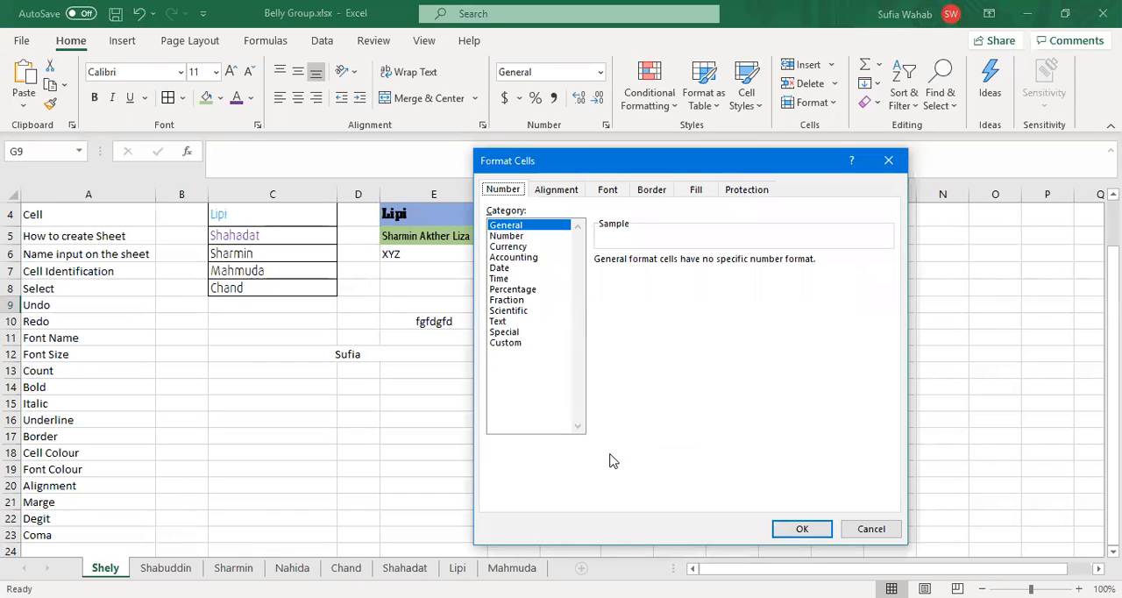
key("Down")
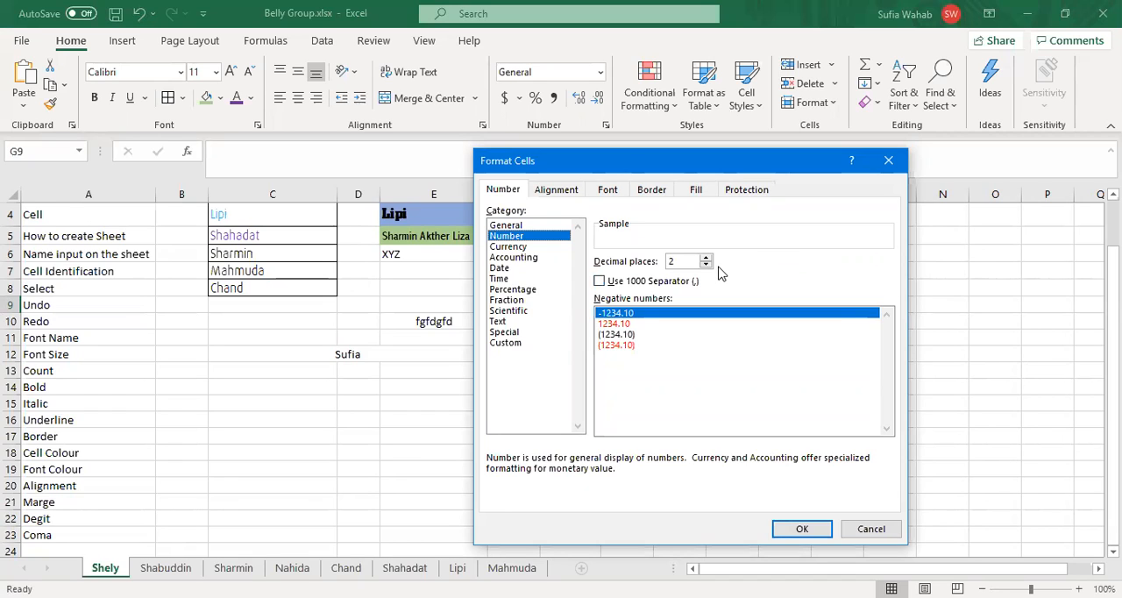
left_click(706, 257)
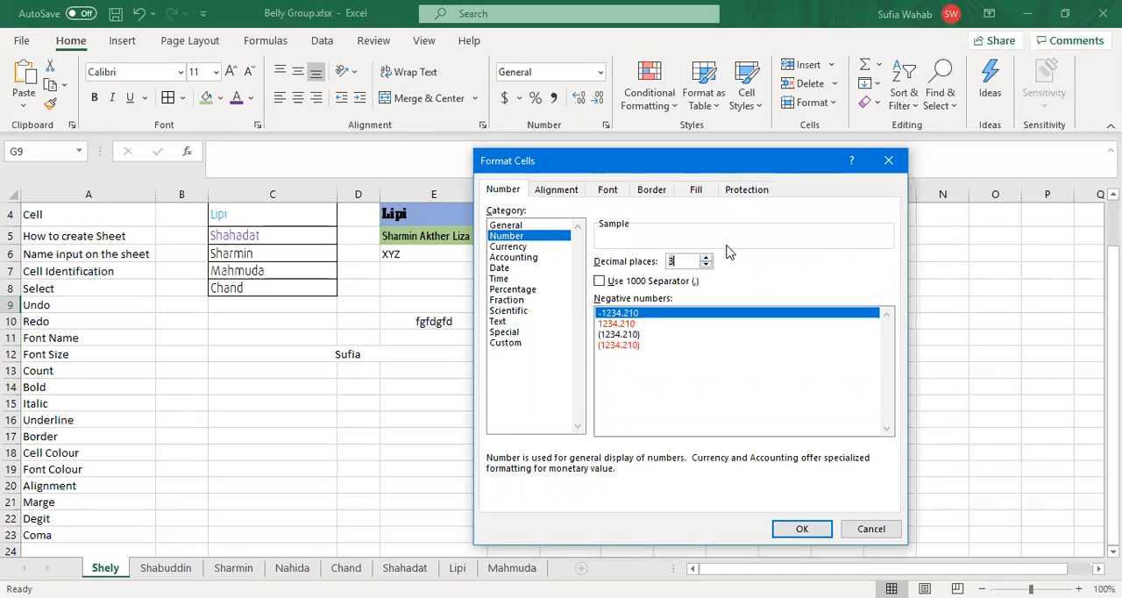
key("Up")
key("Up")
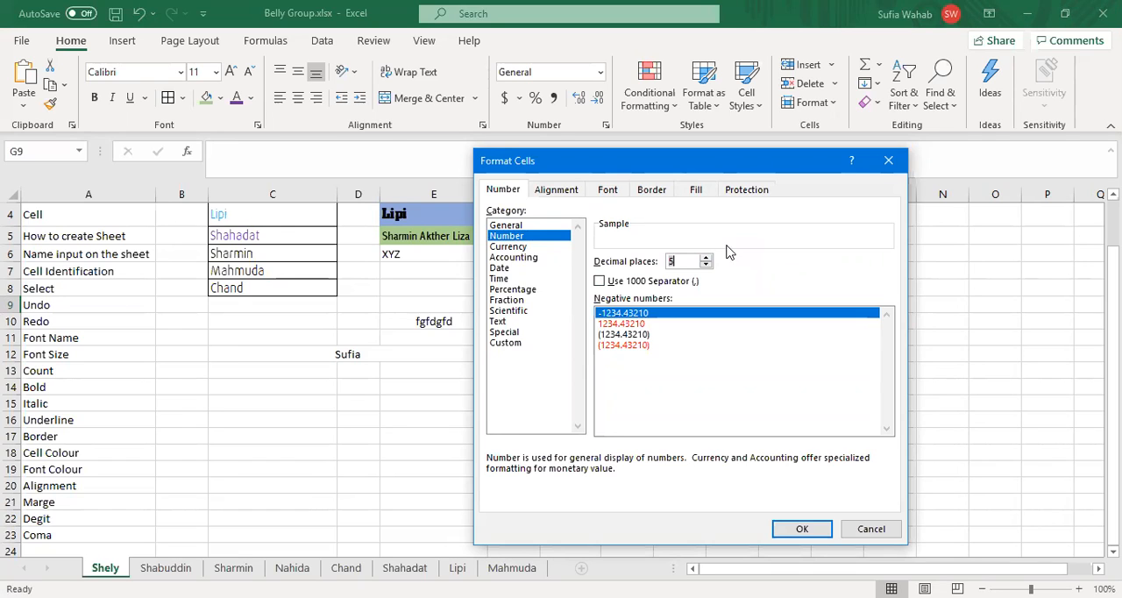
Step: Set the decimal places to 2 and apply the Number format to cell G9
key("BackSpace")
type("3")
key("BackSpace")
type("2")
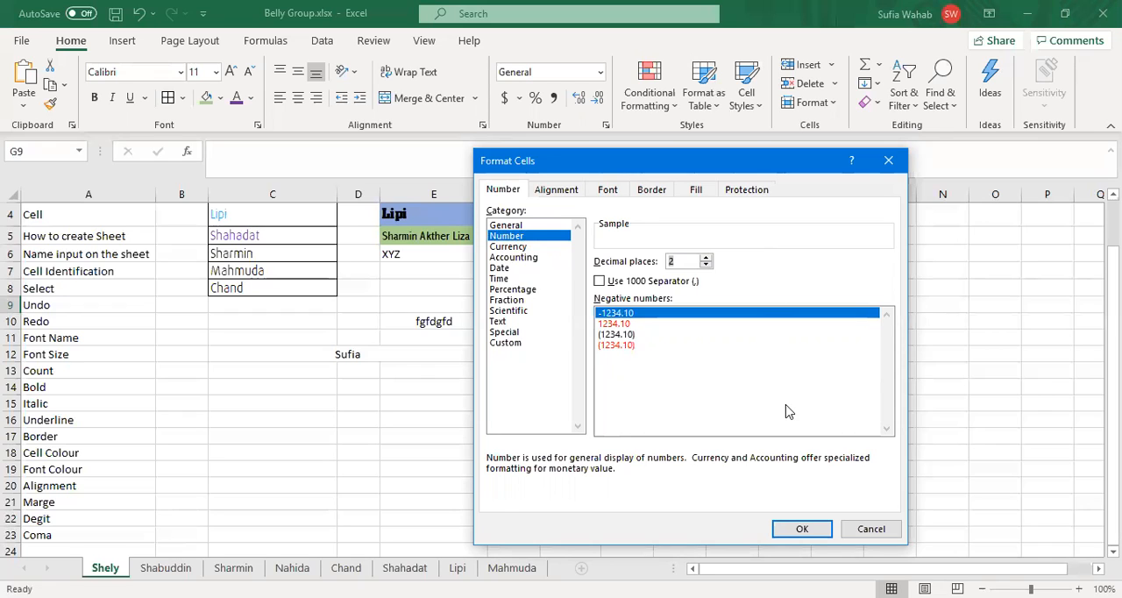
key("Return")
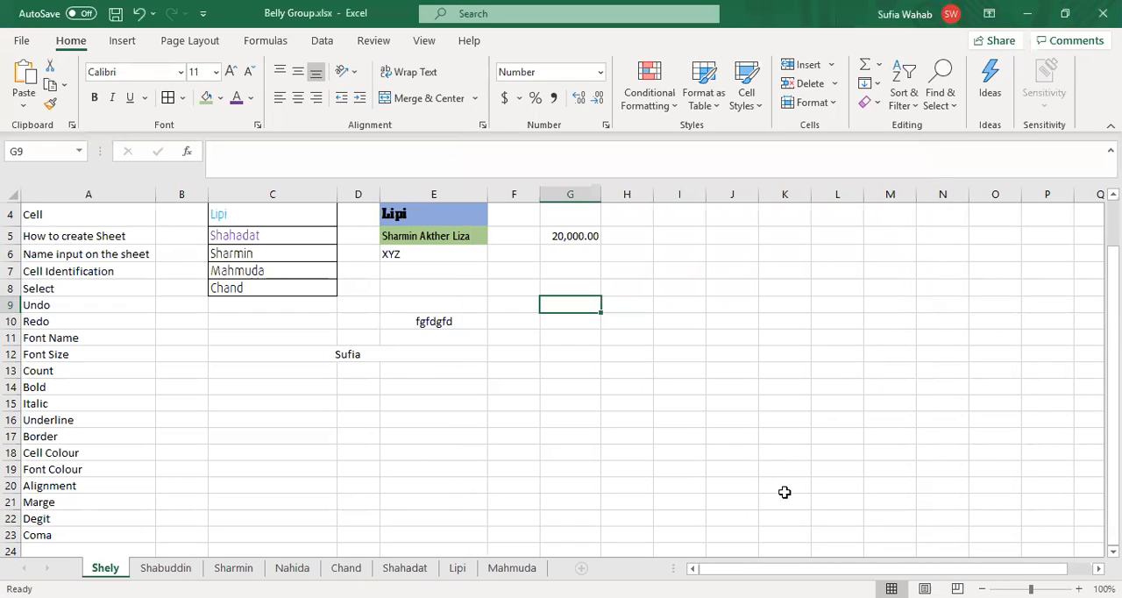
Step: Apply the Currency format to cell G9 and open its detailed number format settings
left_click(544, 72)
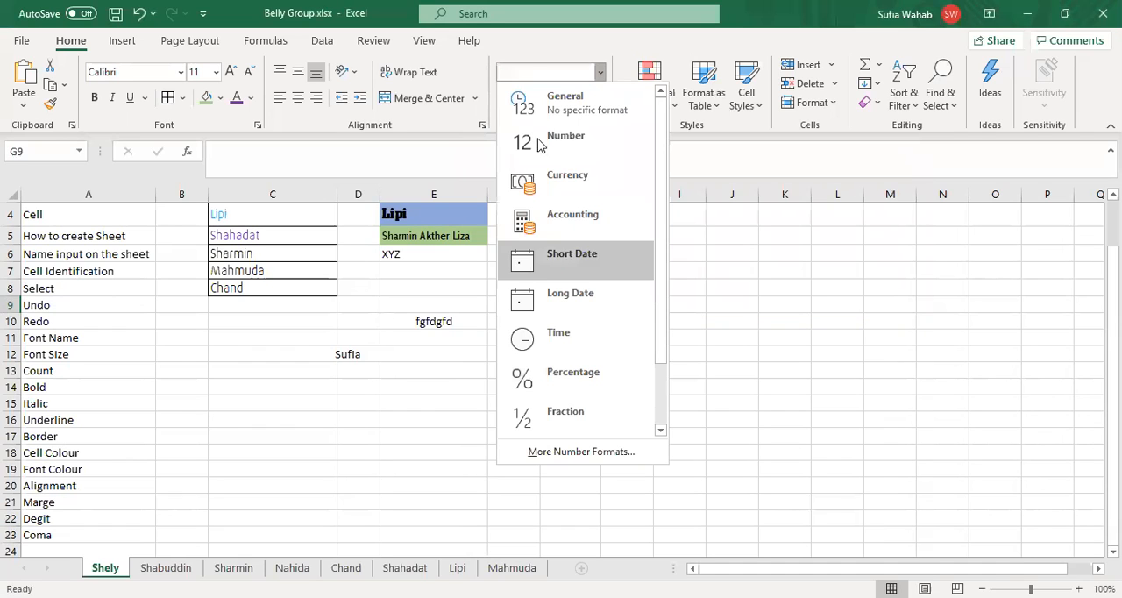
left_click(561, 180)
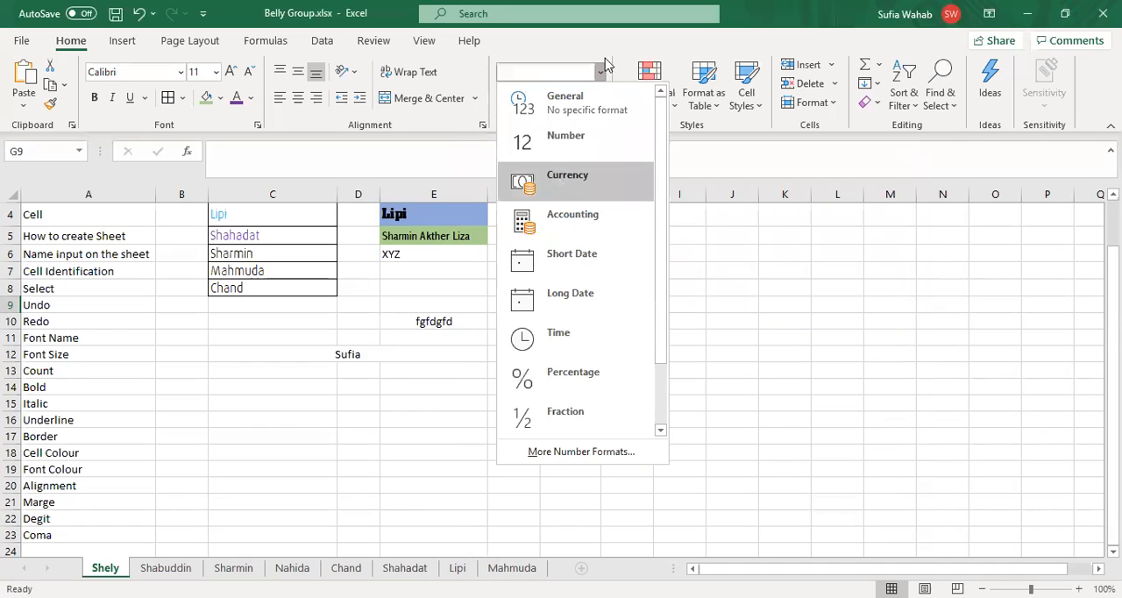
left_click(600, 74)
left_click(602, 455)
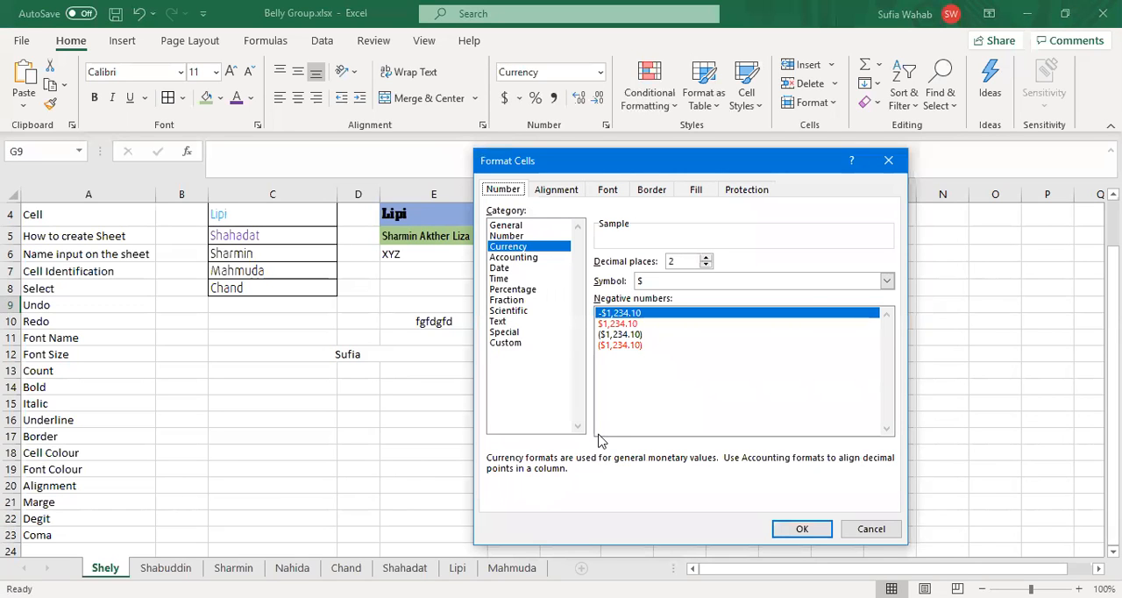
Step: Browse the currency symbols available for the Currency format and accept the settings with the $ symbol
left_click(887, 281)
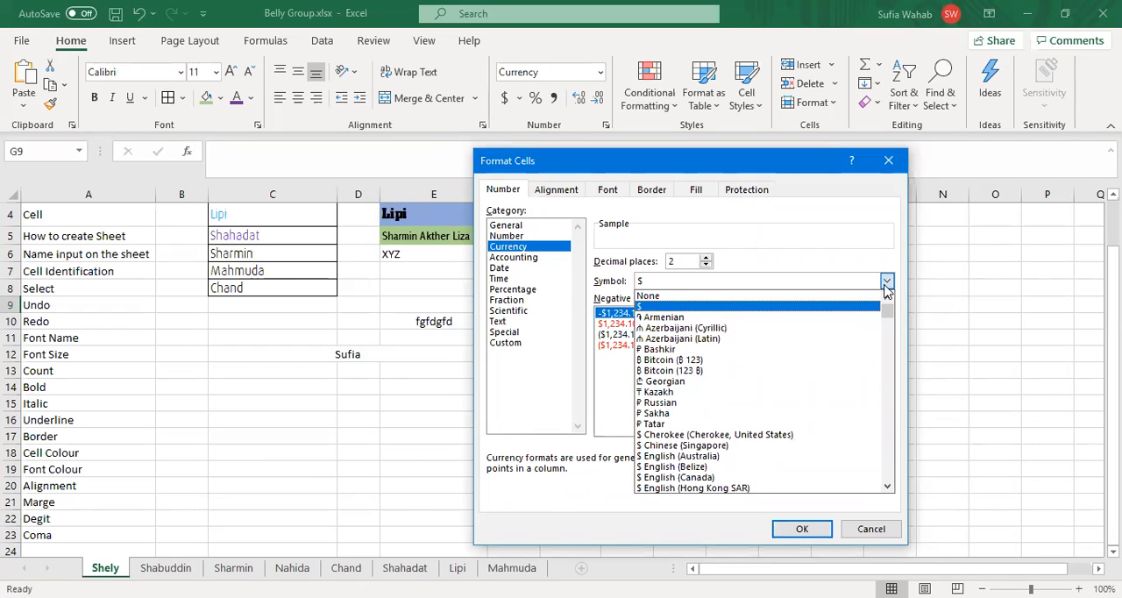
left_click(787, 53)
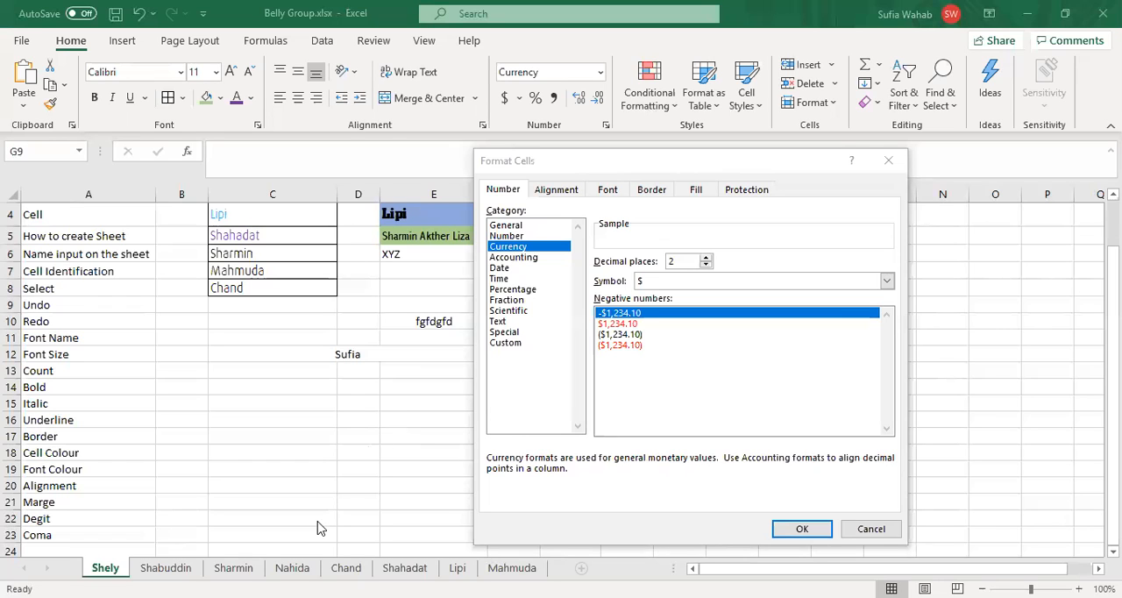
left_click(720, 280)
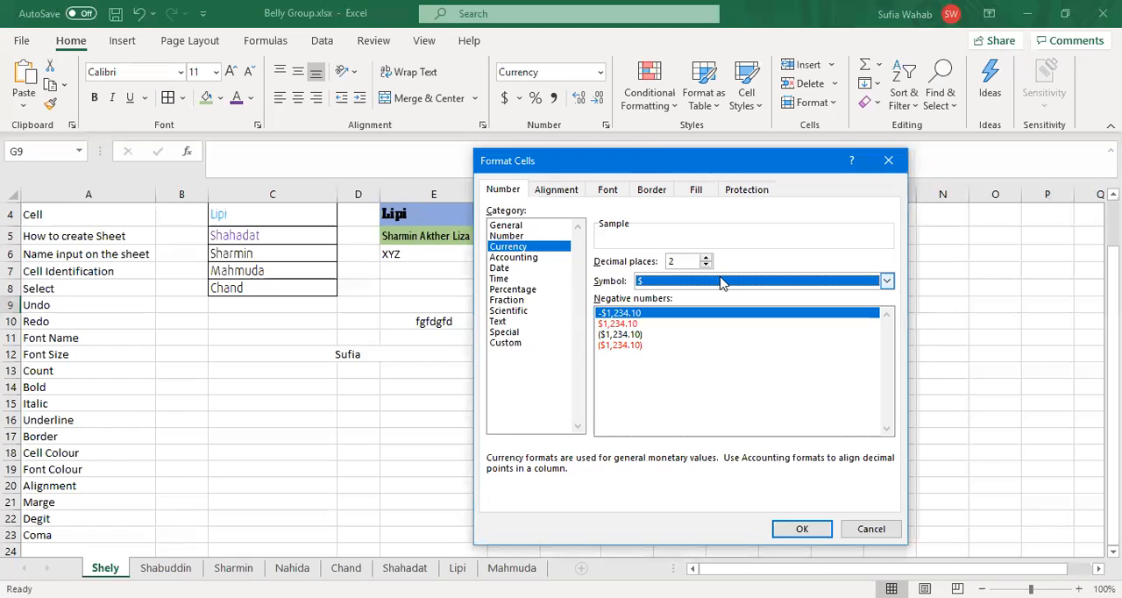
left_click(887, 281)
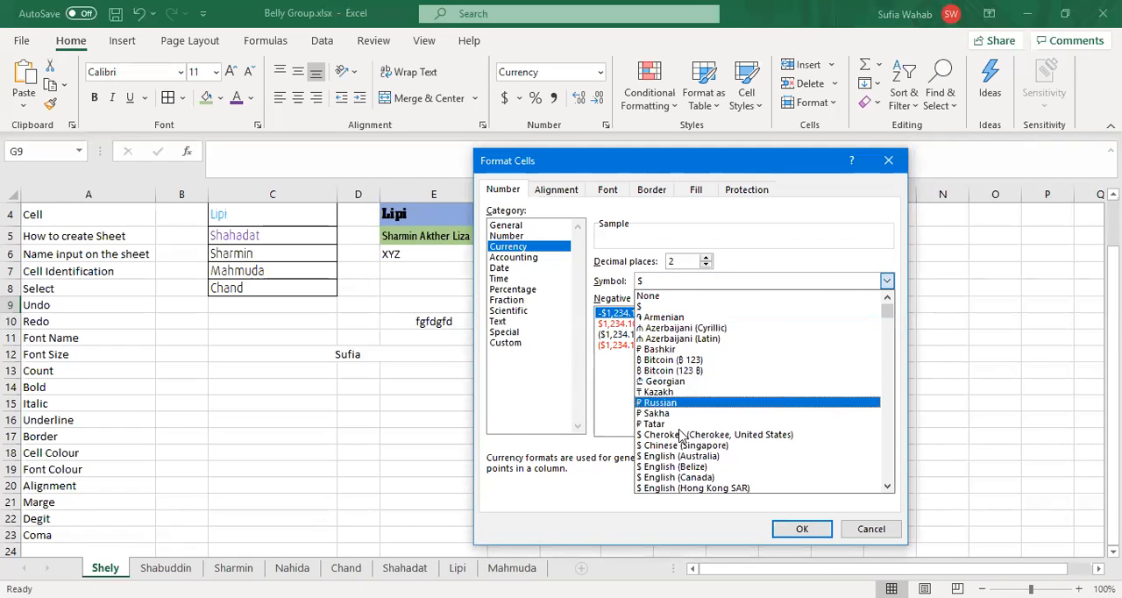
scroll(687, 434, "up", 3)
scroll(686, 434, "down", 1)
scroll(687, 434, "up", 1)
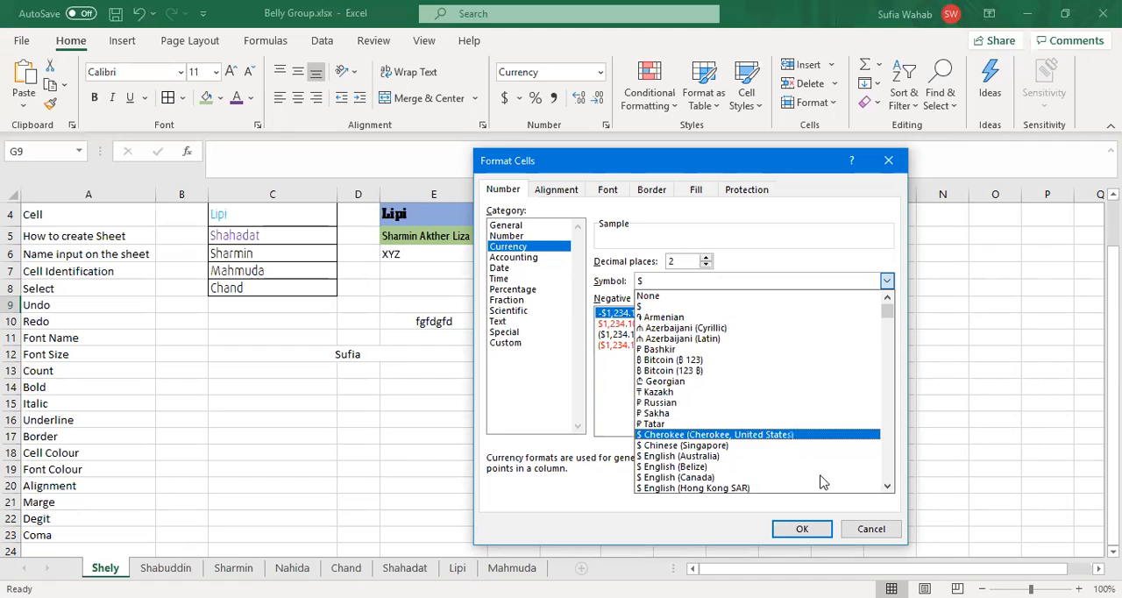
left_click(887, 486)
left_click_drag(887, 490, 887, 489)
left_click(888, 487)
left_click(887, 487)
left_click(888, 486)
left_click(888, 487)
left_click(887, 486)
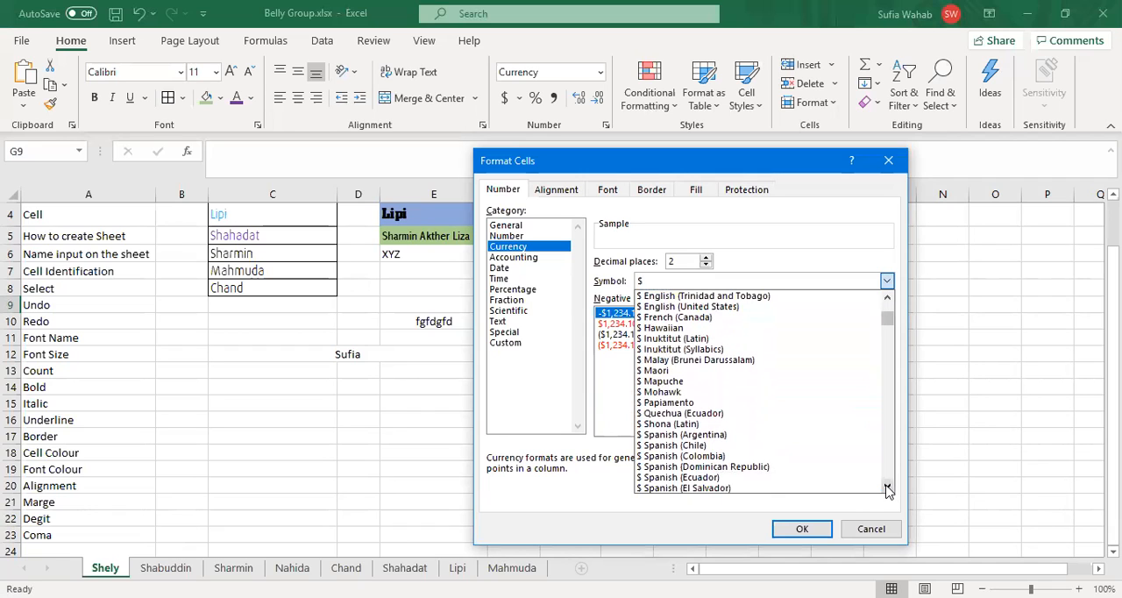
left_click_drag(887, 490, 887, 489)
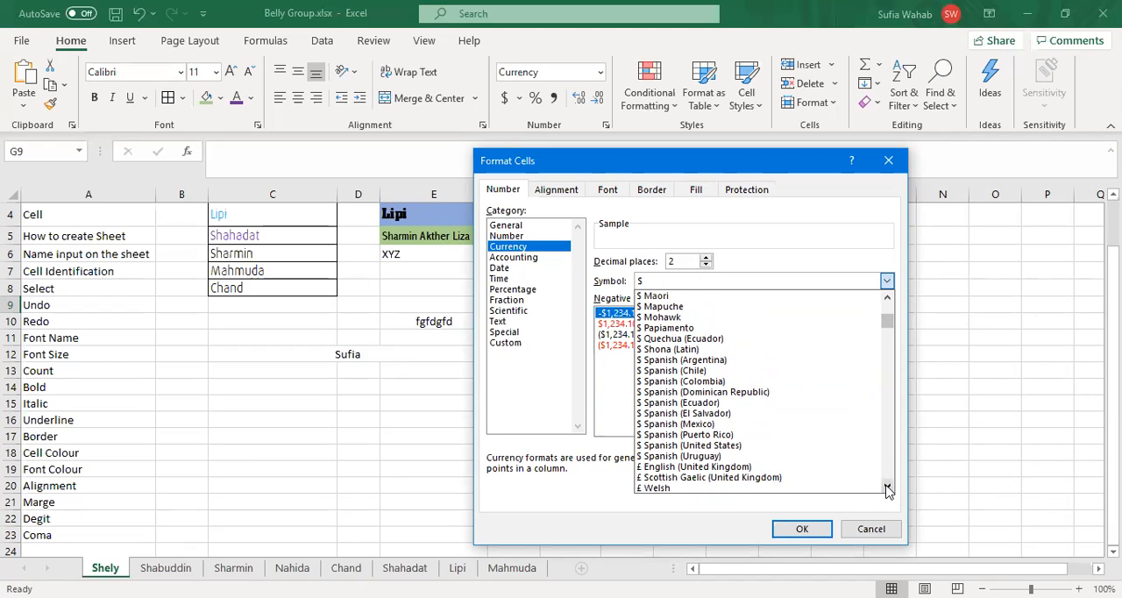
left_click(798, 529)
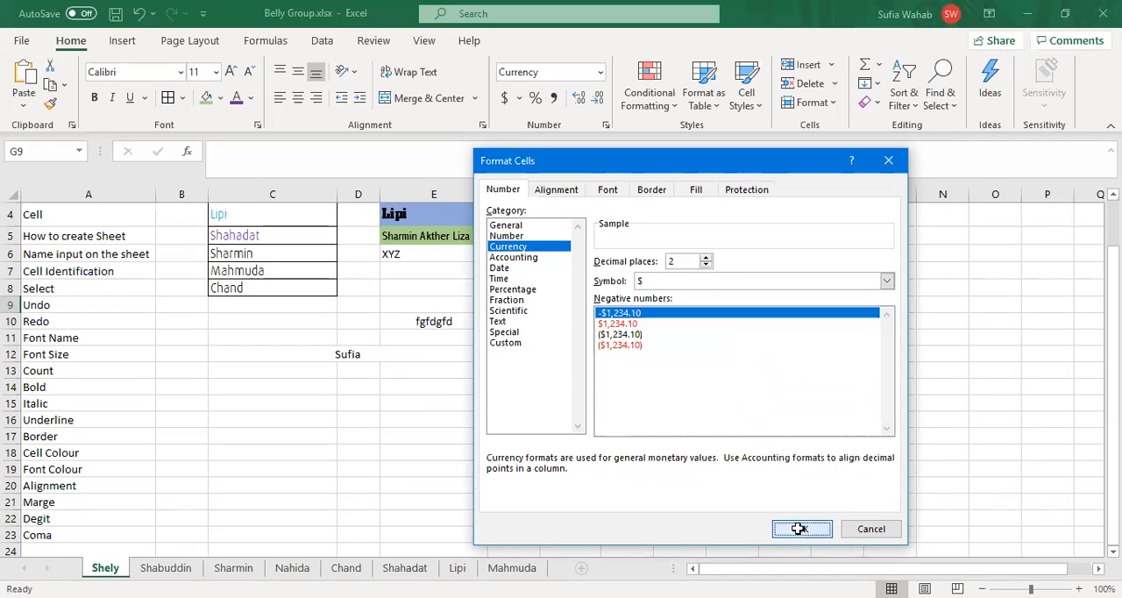
left_click(801, 529)
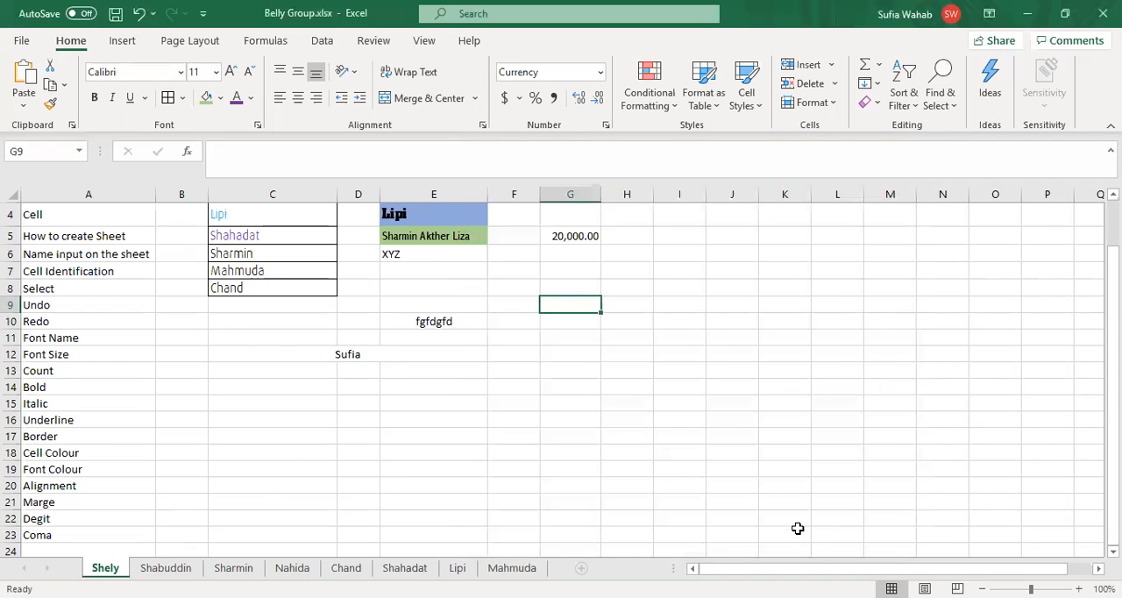
Step: Apply the Accounting format to cell G9 and go back to the number in cell G5
left_click(602, 75)
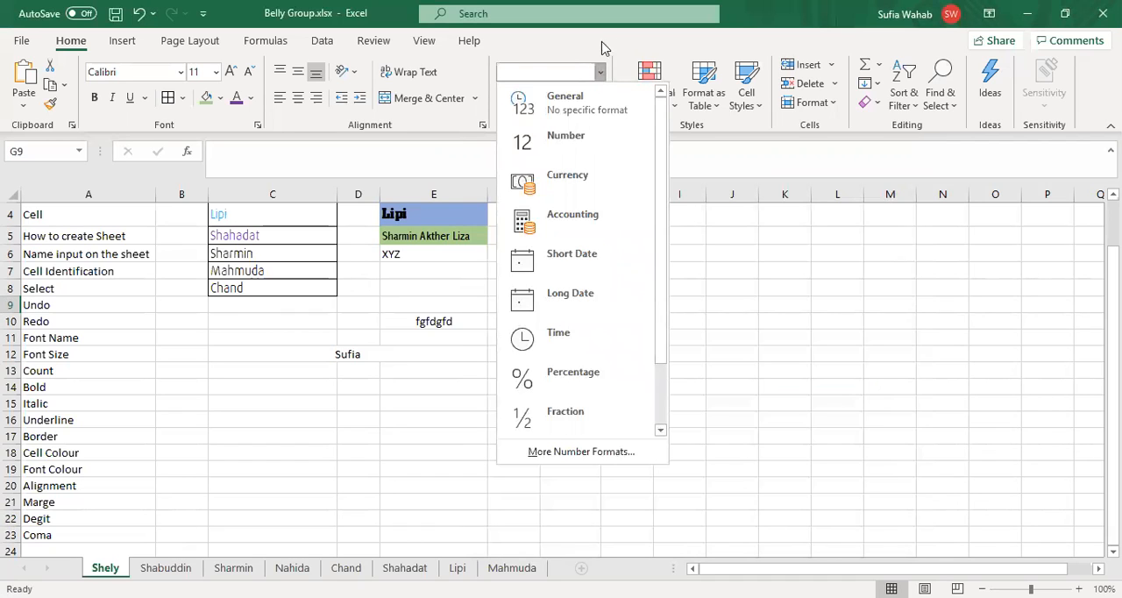
left_click(557, 216)
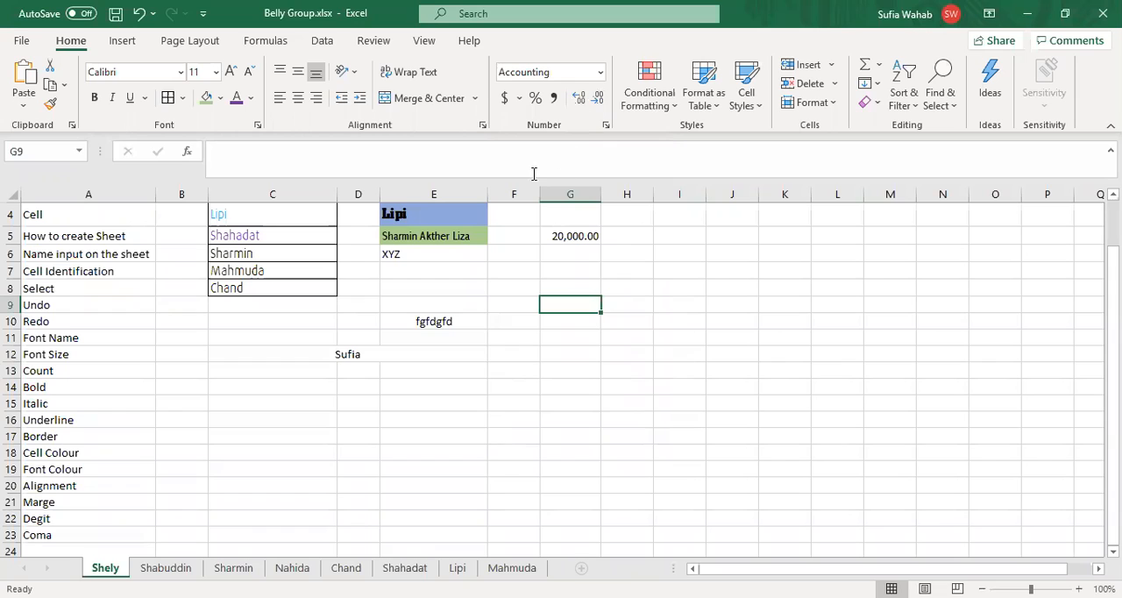
key("Up")
key("Up")
key("Up")
key("Up")
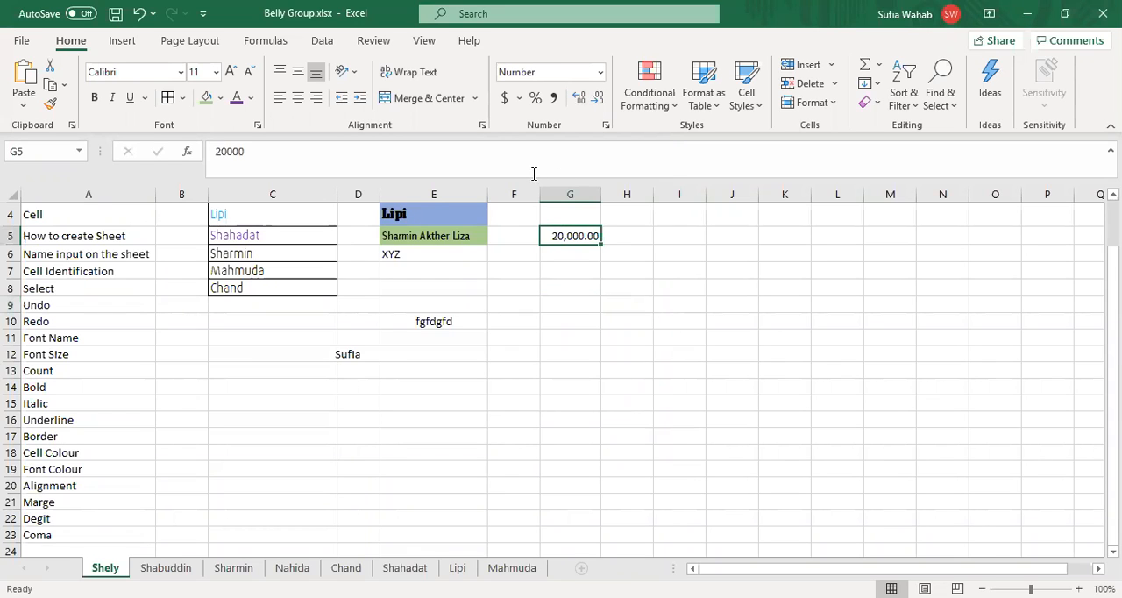
Step: Enter 40000 in cell G7 and 50000 in cell G8
key("Down")
key("Down")
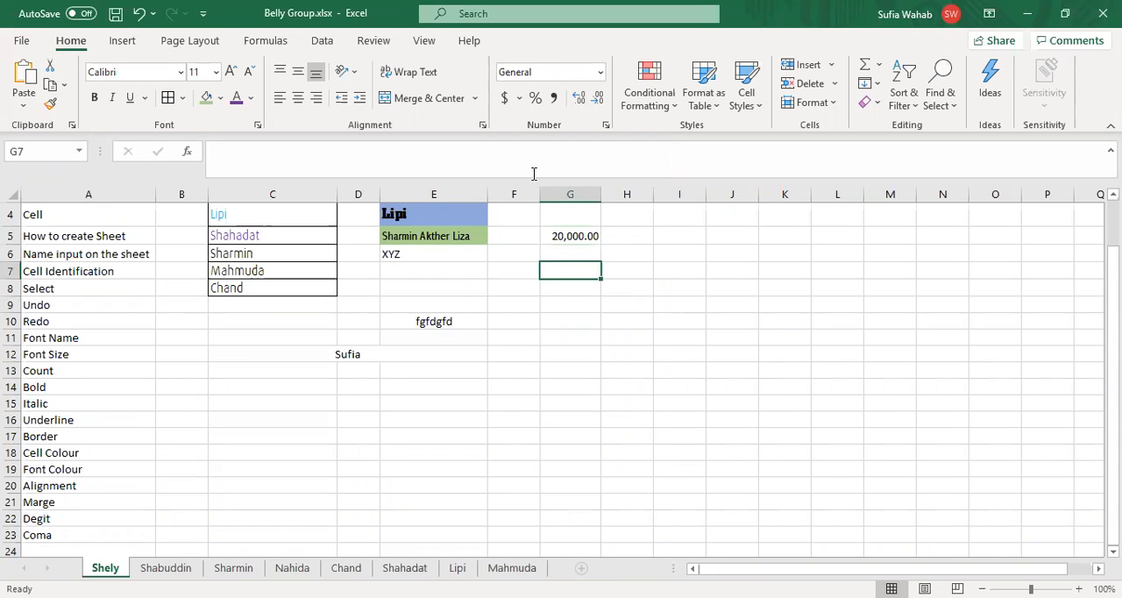
type("40000")
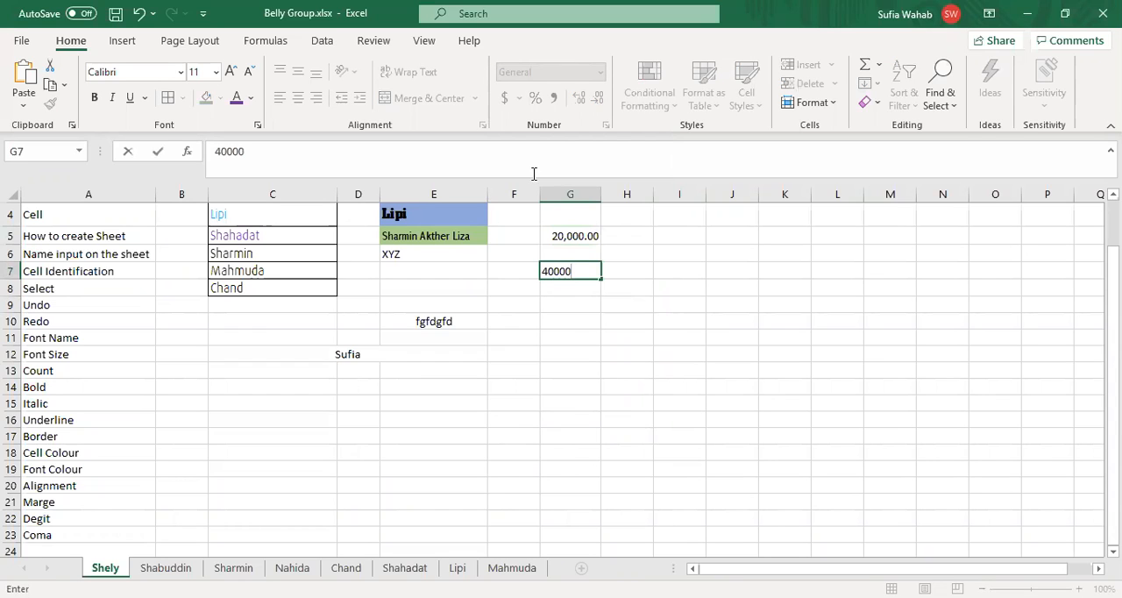
key("Return")
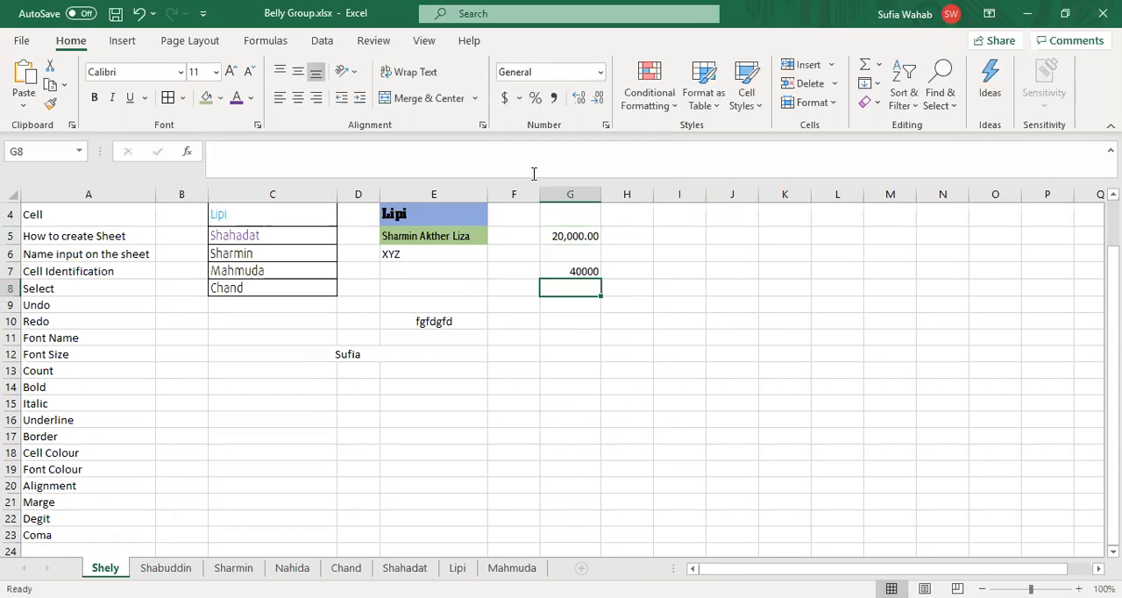
type("50000")
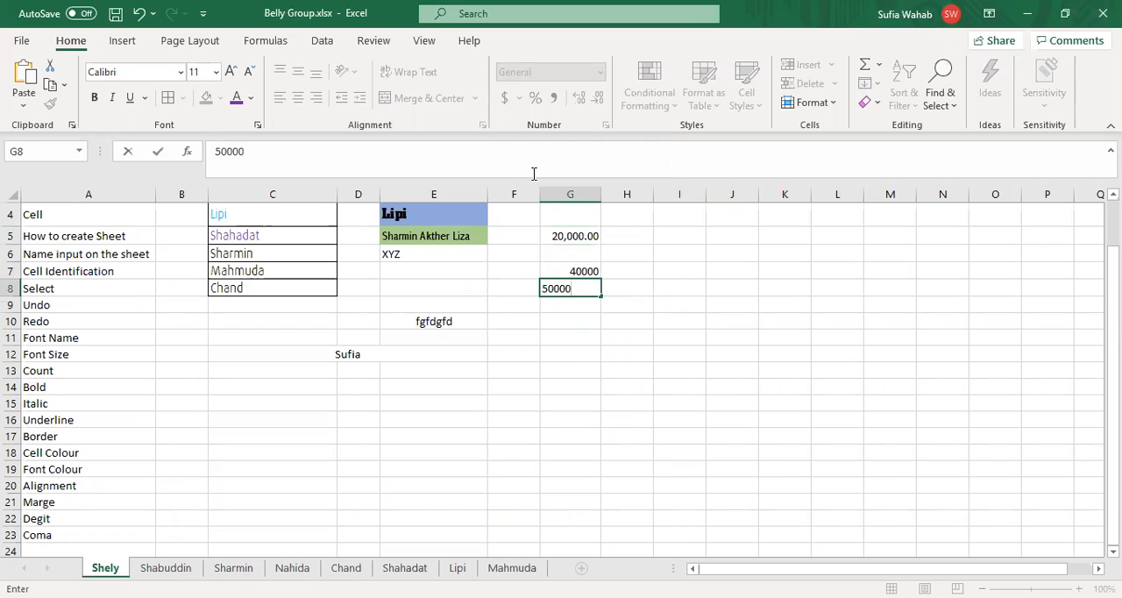
key("Return")
key("Return")
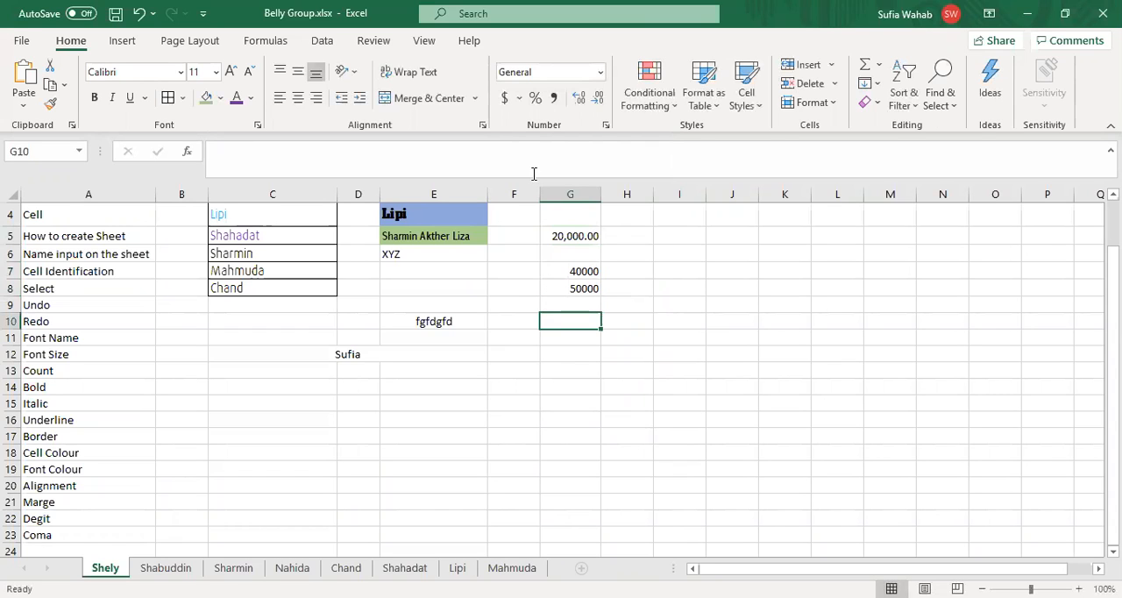
Step: Apply the Comma Style number format to cells G7 through G9
key("Up")
key("Up")
key("Up")
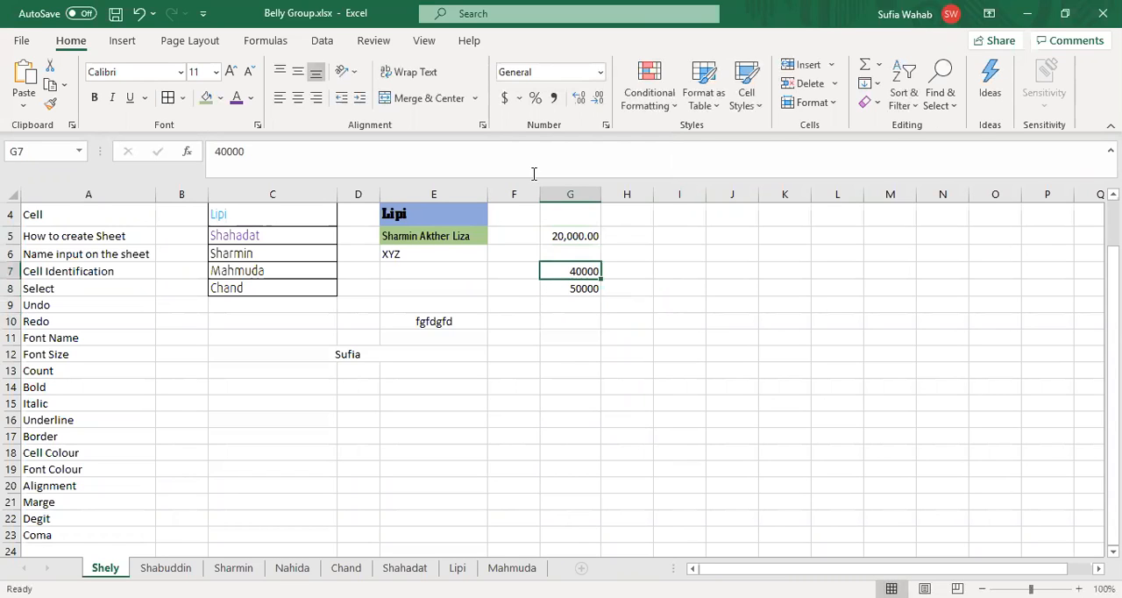
key("shift+Down")
key("shift+Down")
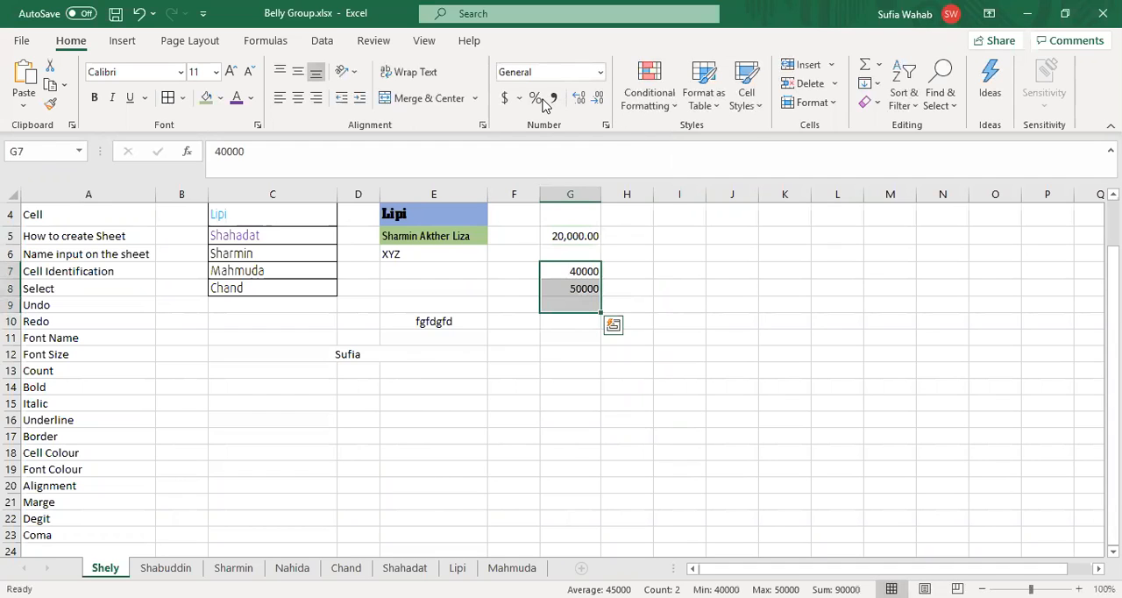
left_click(553, 99)
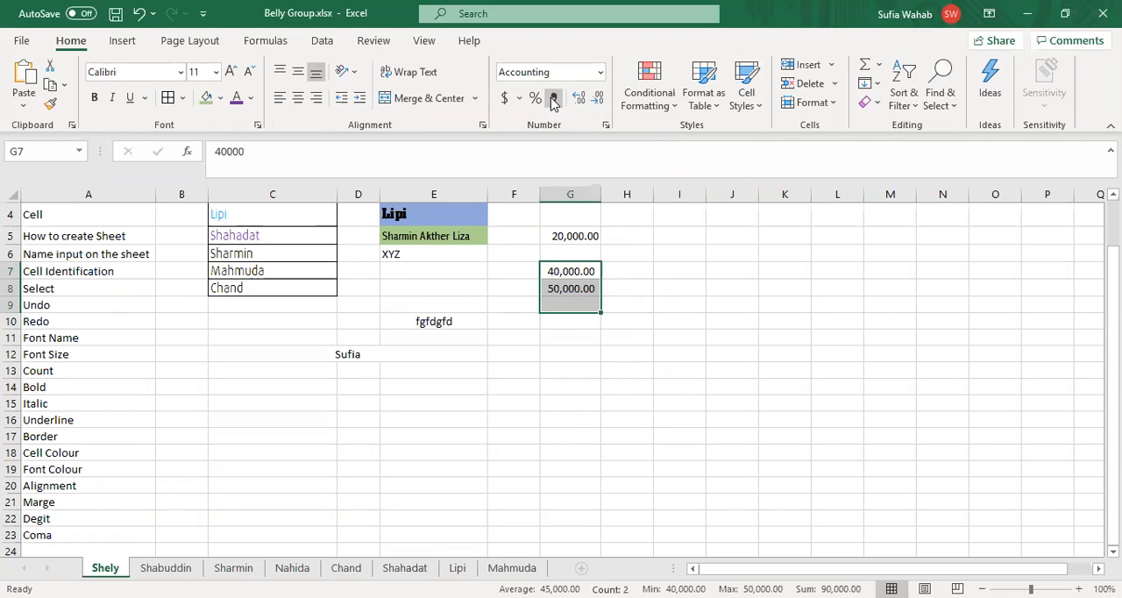
left_click(554, 100)
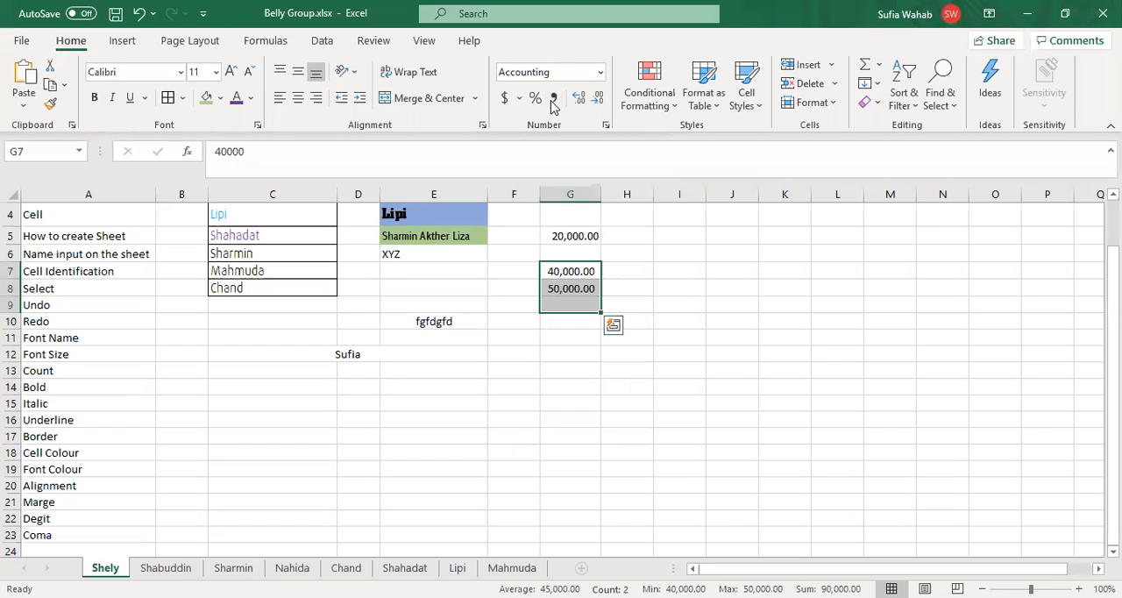
Step: Look over the number format choices and apply the Accounting format with the $ symbol to cells G7 through G9
left_click(601, 77)
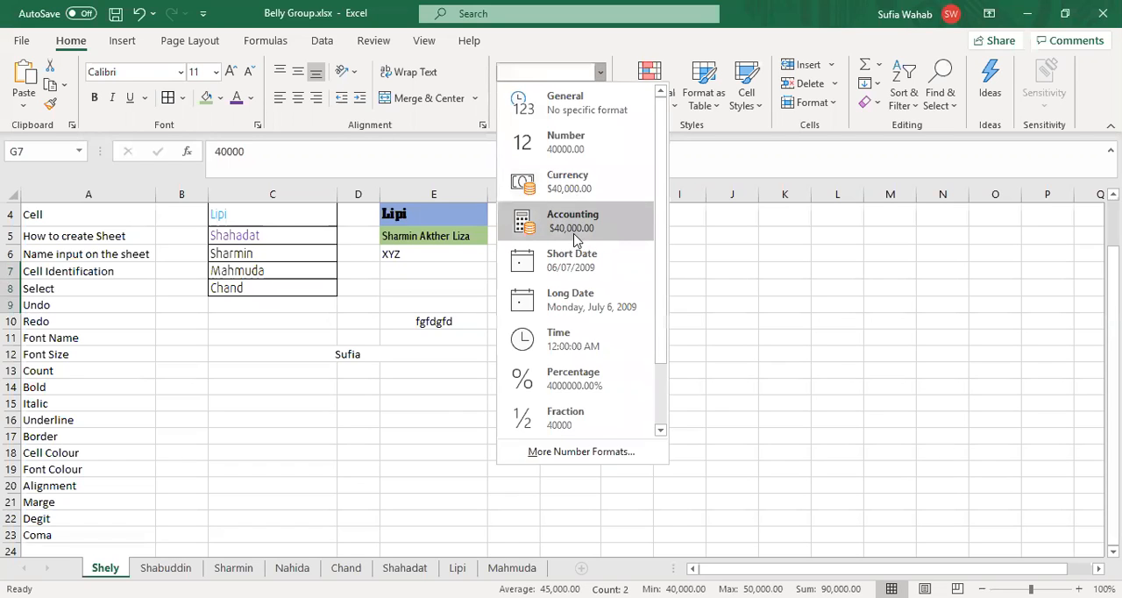
left_click(753, 304)
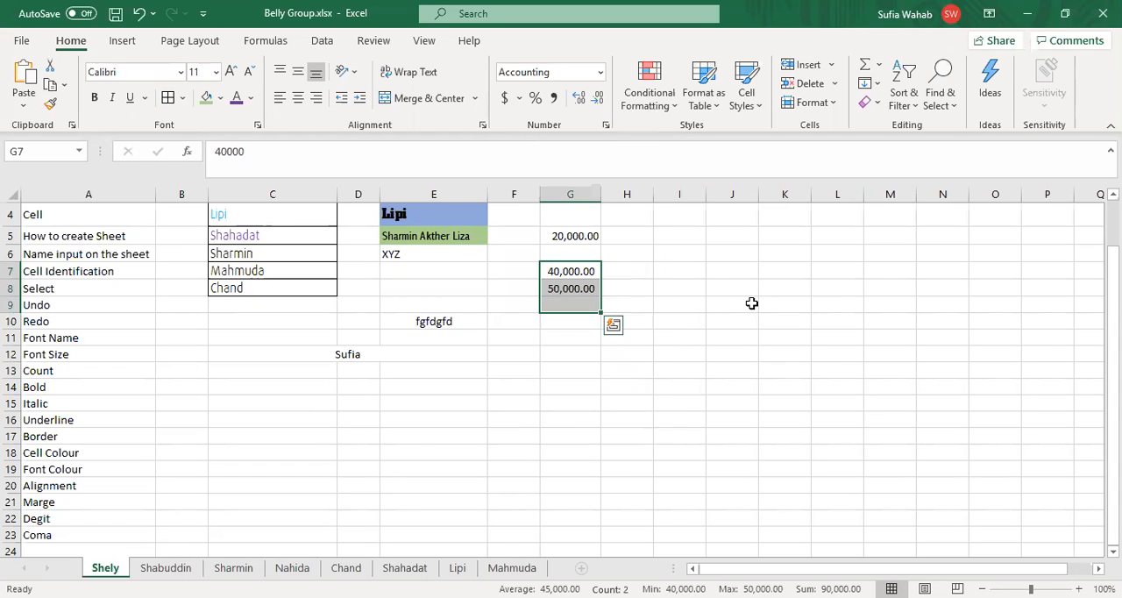
left_click(505, 99)
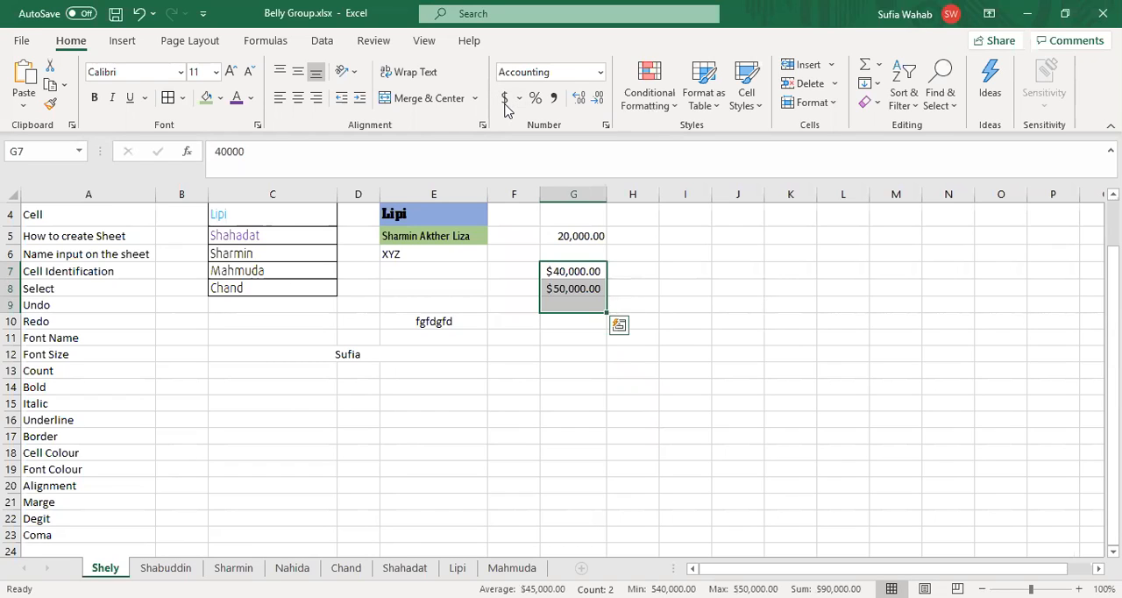
Step: Enter 60000 in cell G9
key("Down")
key("Down")
type("60,00")
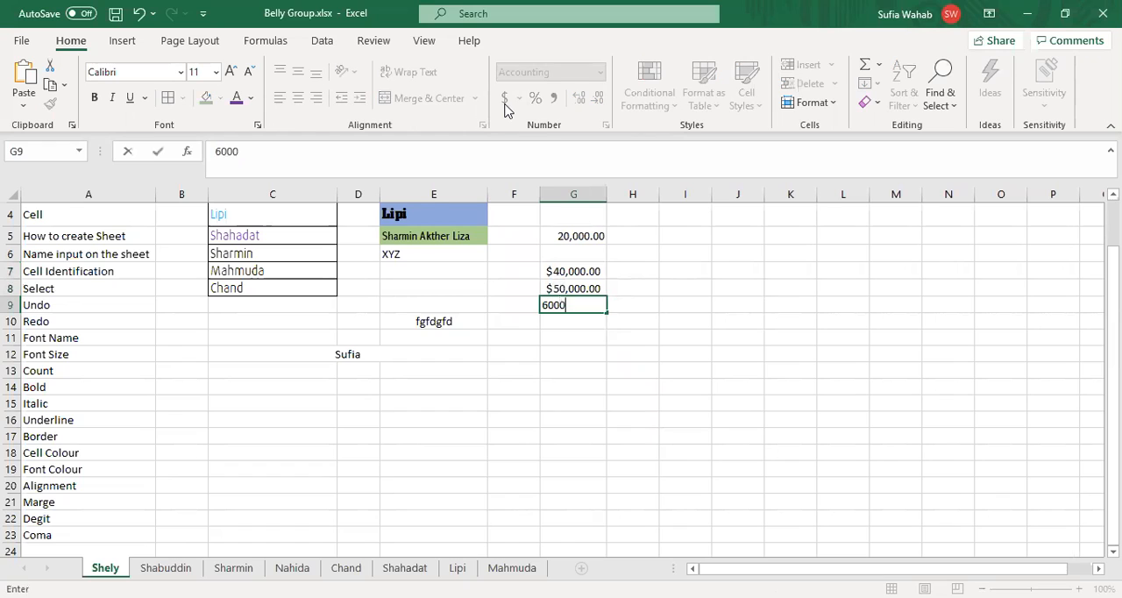
type("0")
left_click(633, 370)
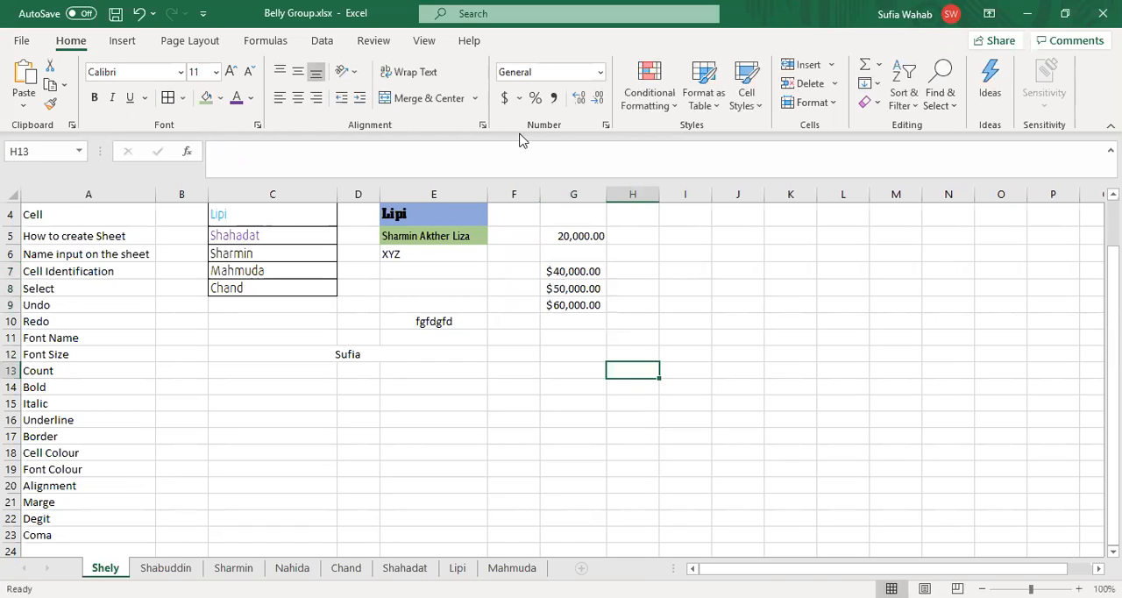
Step: Enter 70000 in cell G10, directly below the other dollar amounts
key("Left")
key("Up")
key("Up")
key("Up")
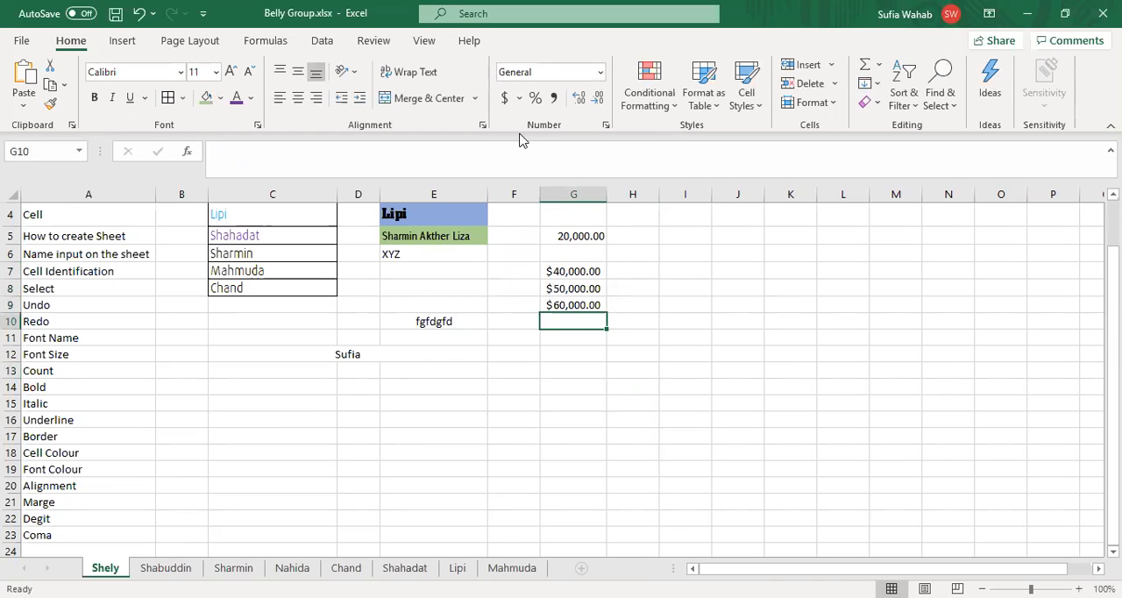
type("70,")
type("0000")
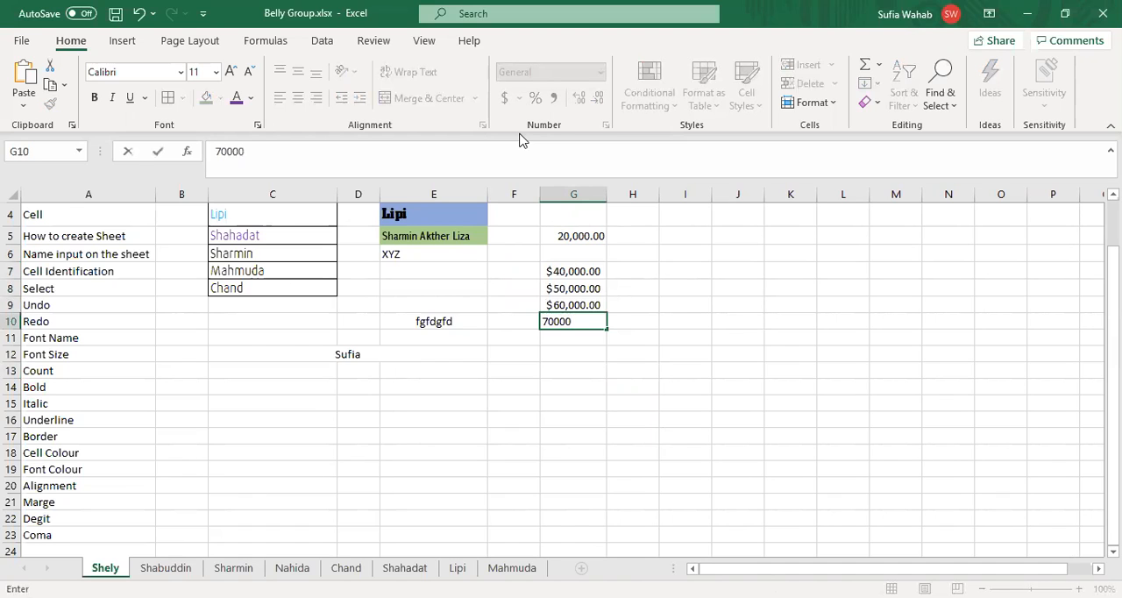
key("Down")
key("Down")
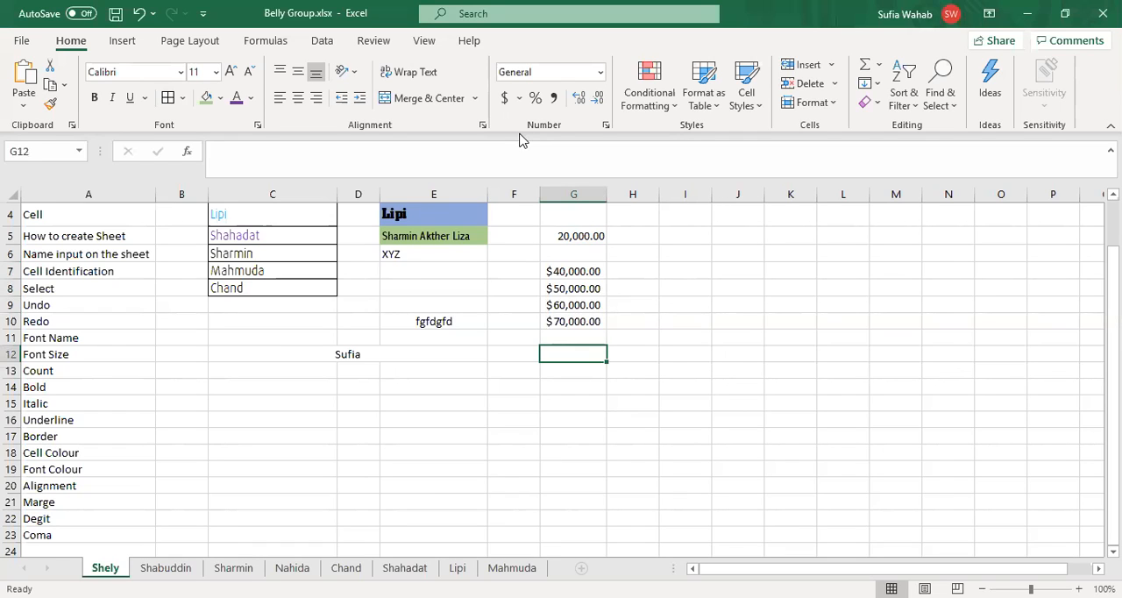
Step: Format the empty cell G12 as a Date with type *14/03/2012 and the English (United States) locale
left_click(601, 77)
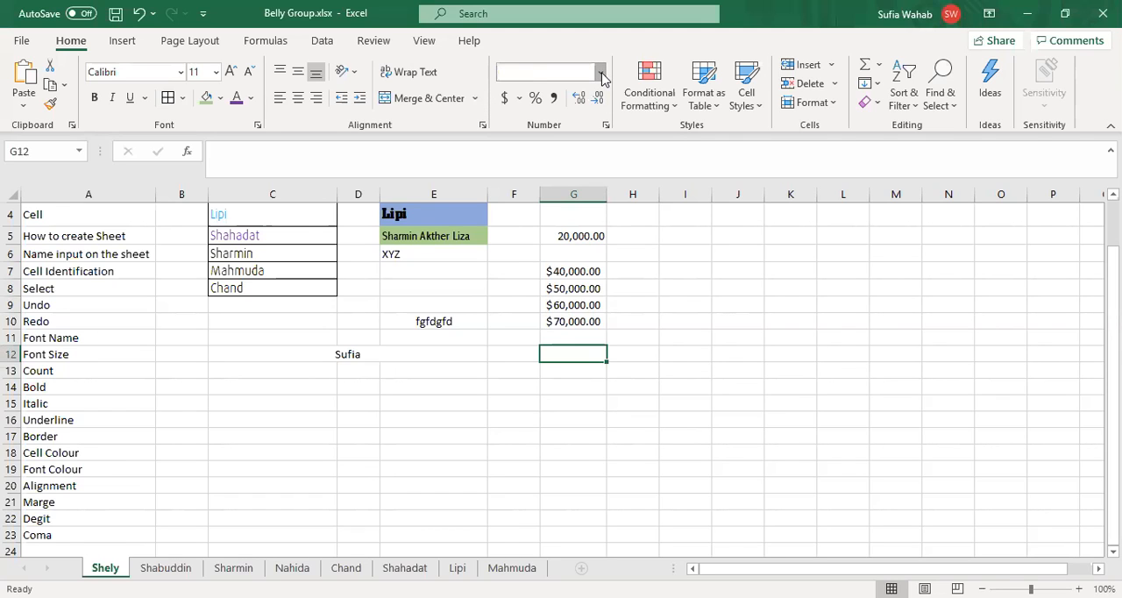
left_click(570, 263)
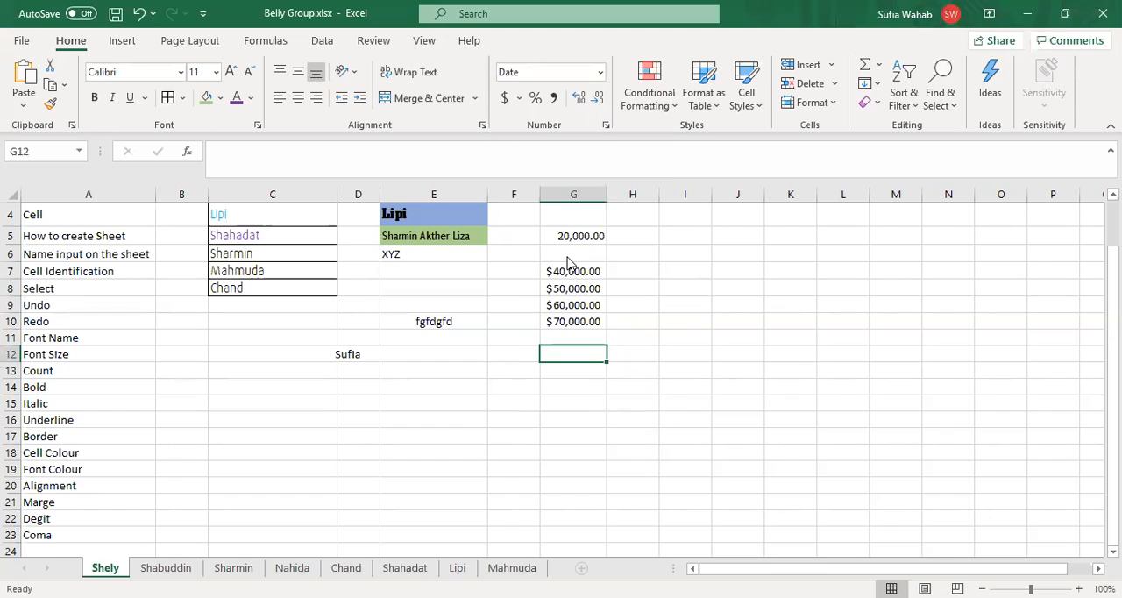
left_click(602, 74)
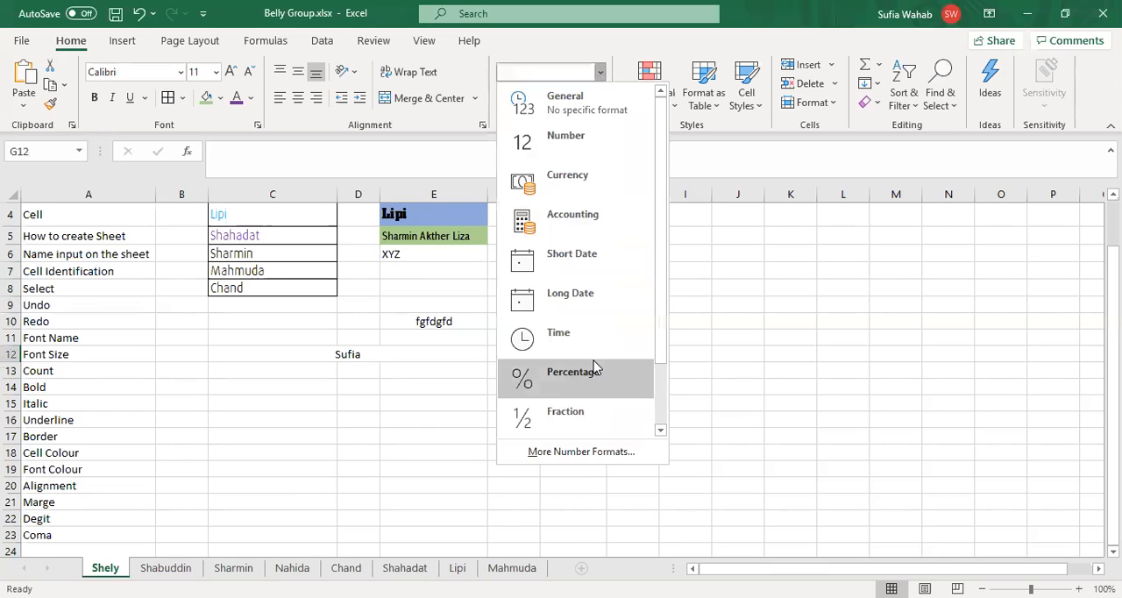
left_click(588, 455)
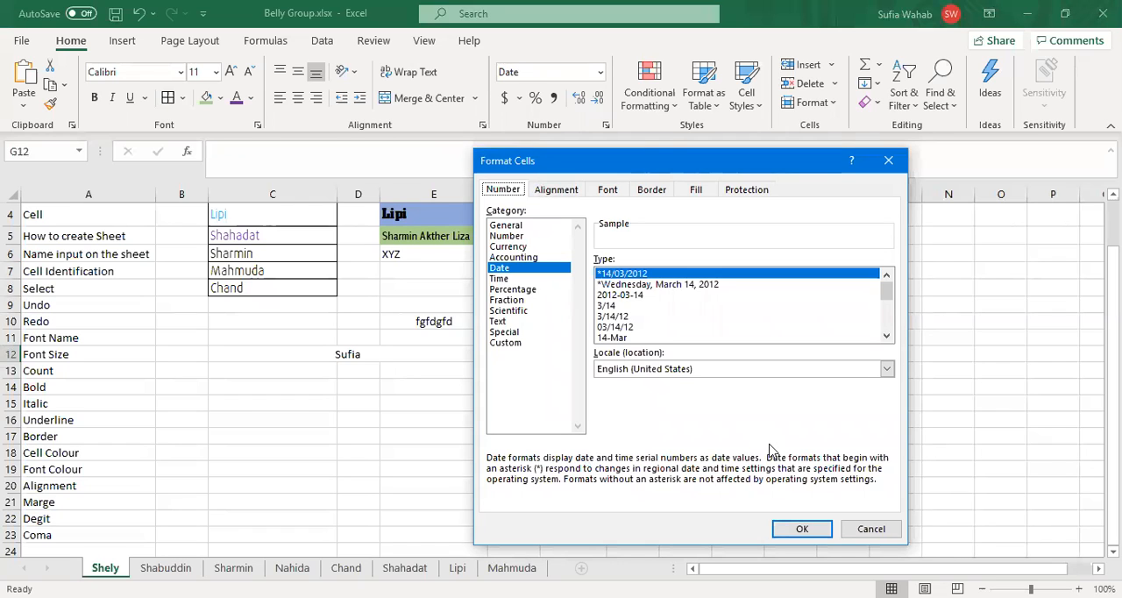
left_click(805, 530)
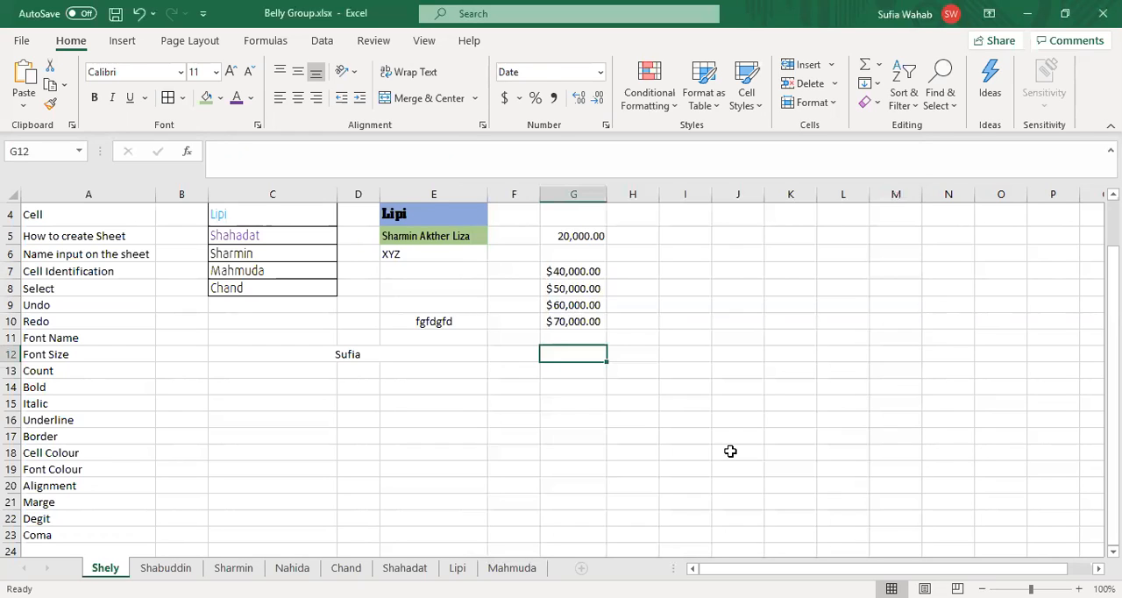
Step: Change the text cell E10 to the Date category with type *14/03/2012 in its detailed number format settings
key("Up")
key("Up")
key("Left")
key("Left")
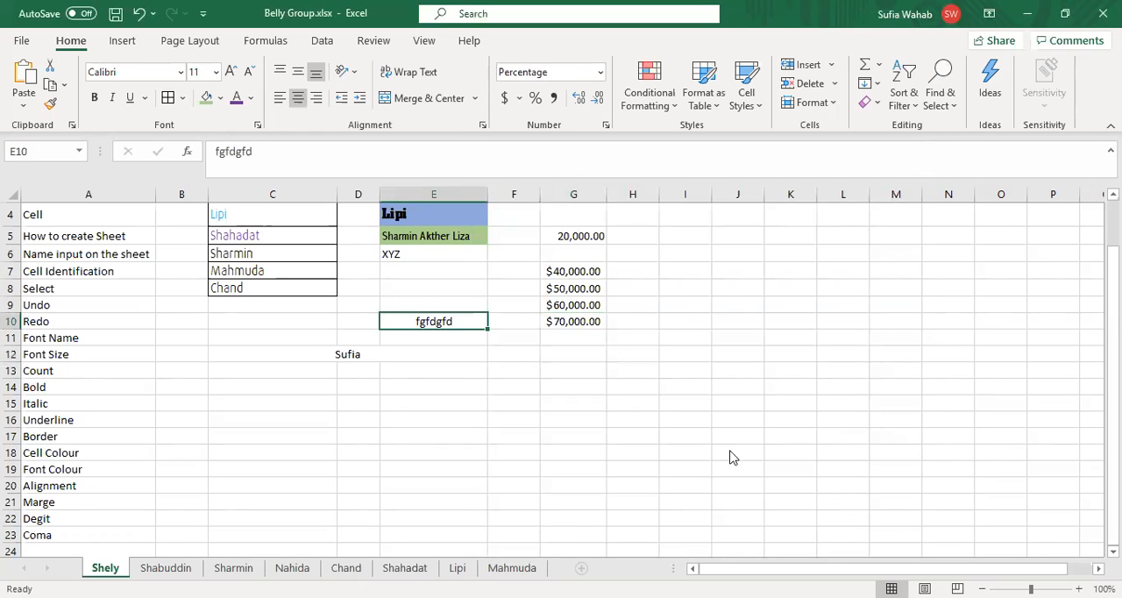
left_click(603, 72)
left_click(562, 458)
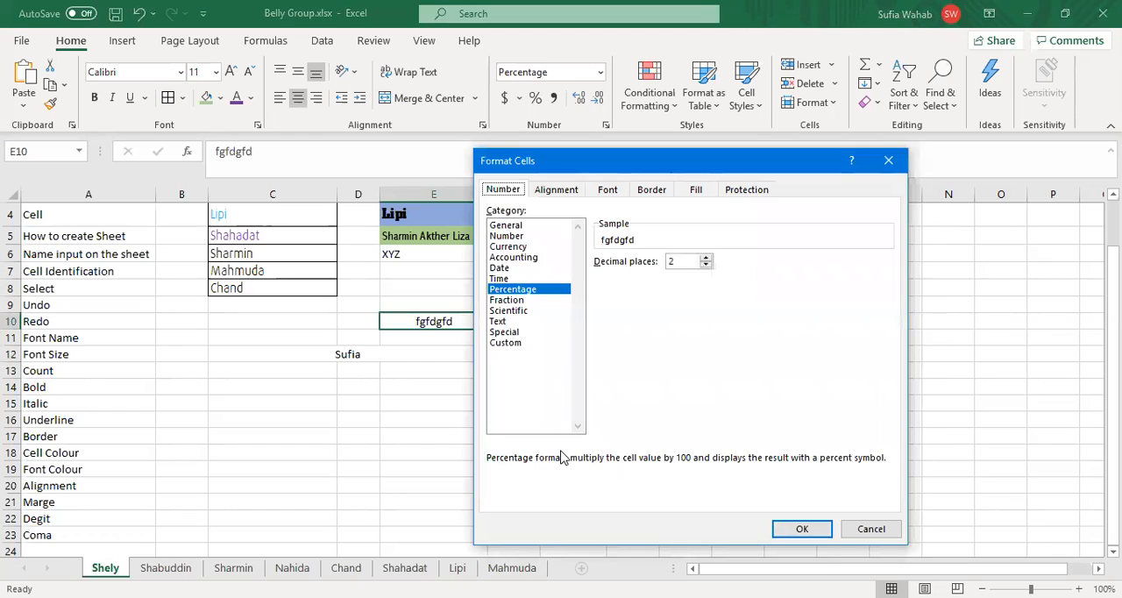
left_click(500, 269)
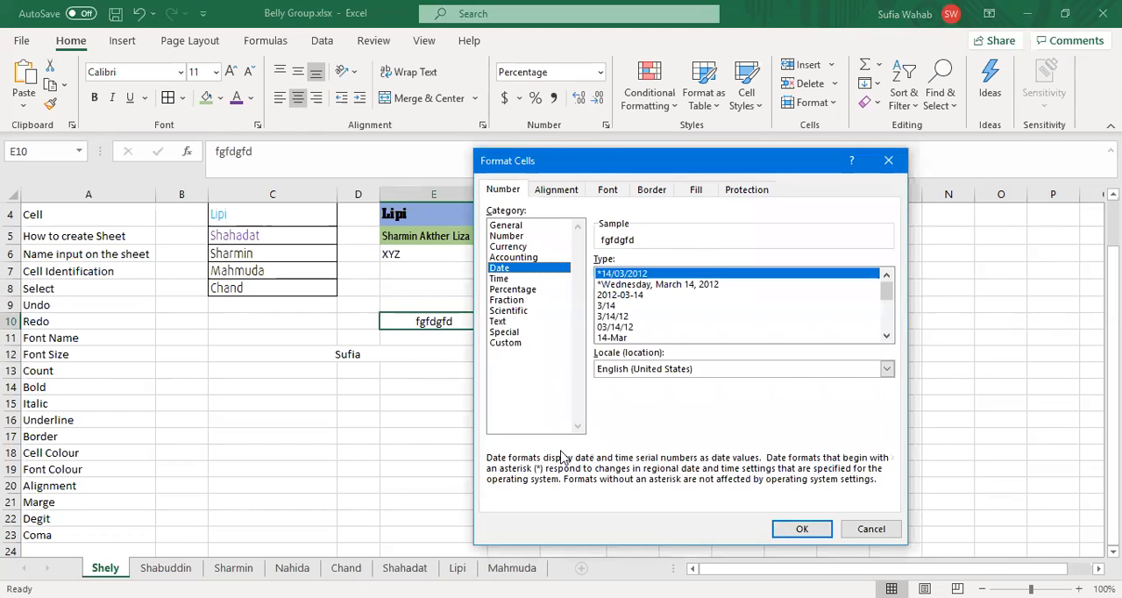
left_click(801, 529)
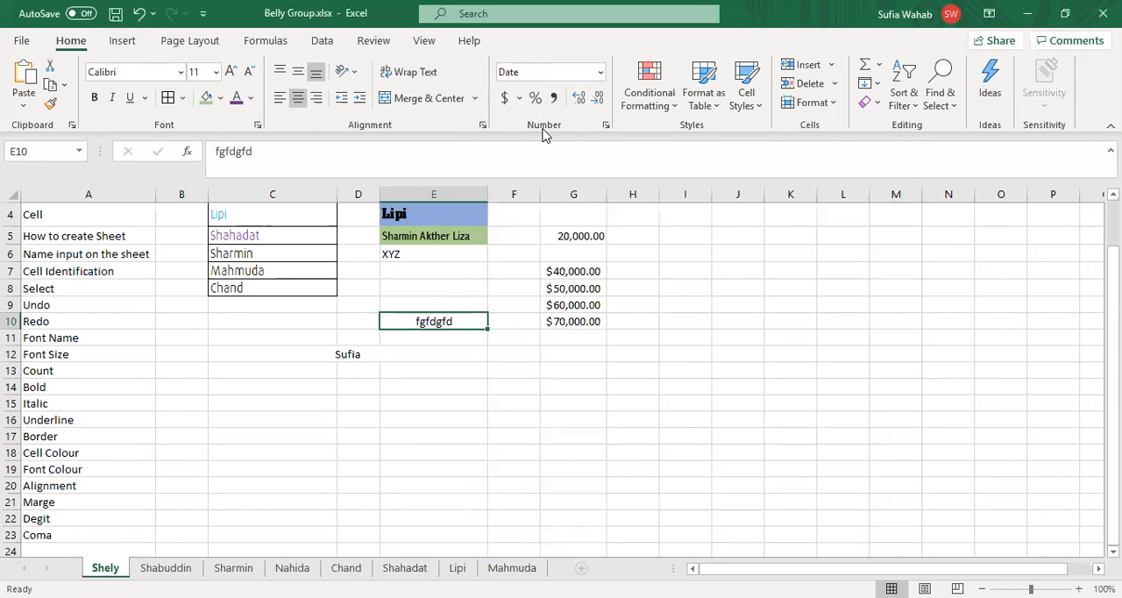
Step: Change the number in cell G10 to the Date category with type *14/03/2012 in its detailed number format settings
key("Right")
key("Right")
left_click(602, 76)
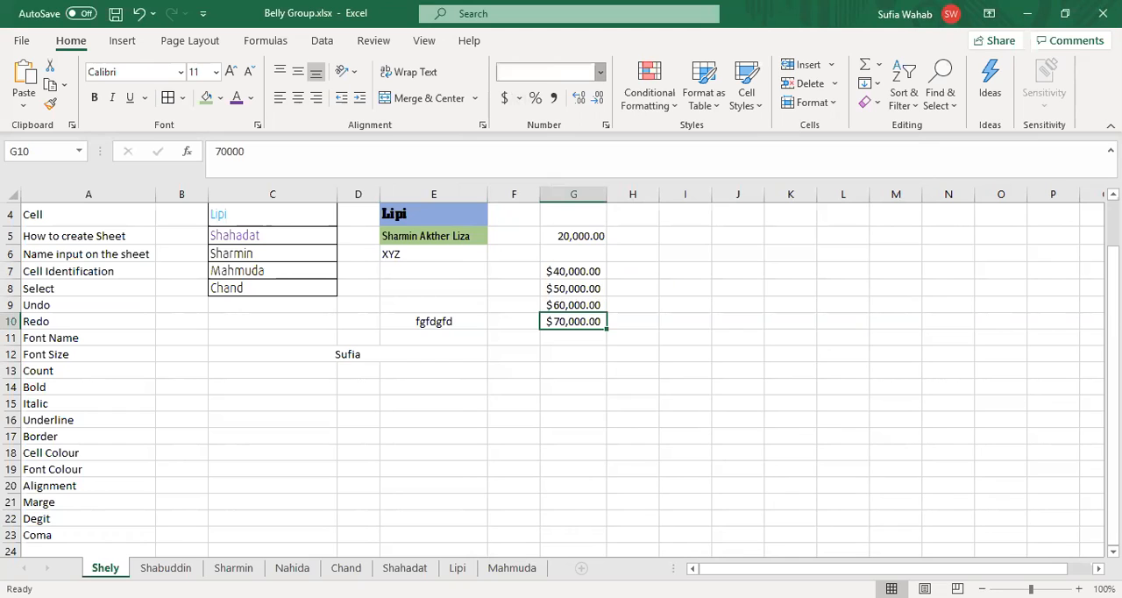
left_click(602, 458)
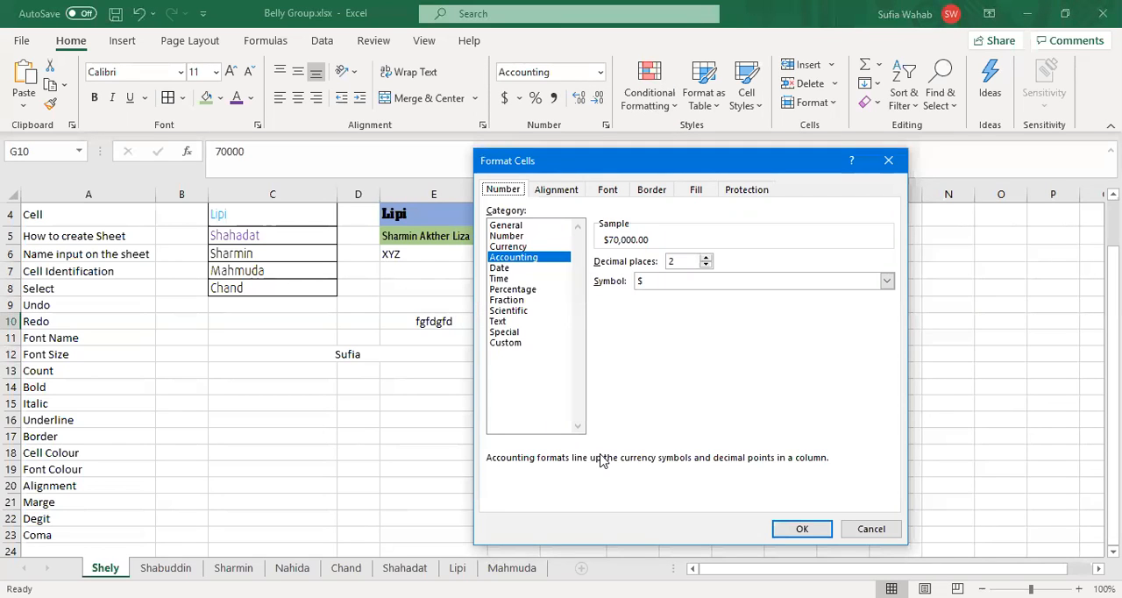
key("Down")
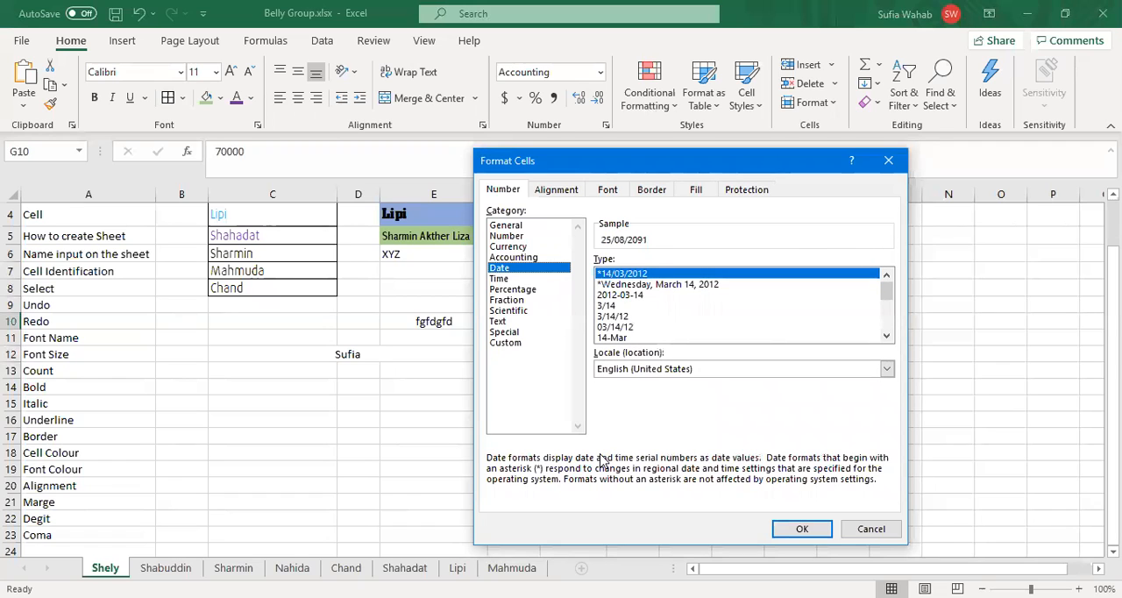
left_click(805, 529)
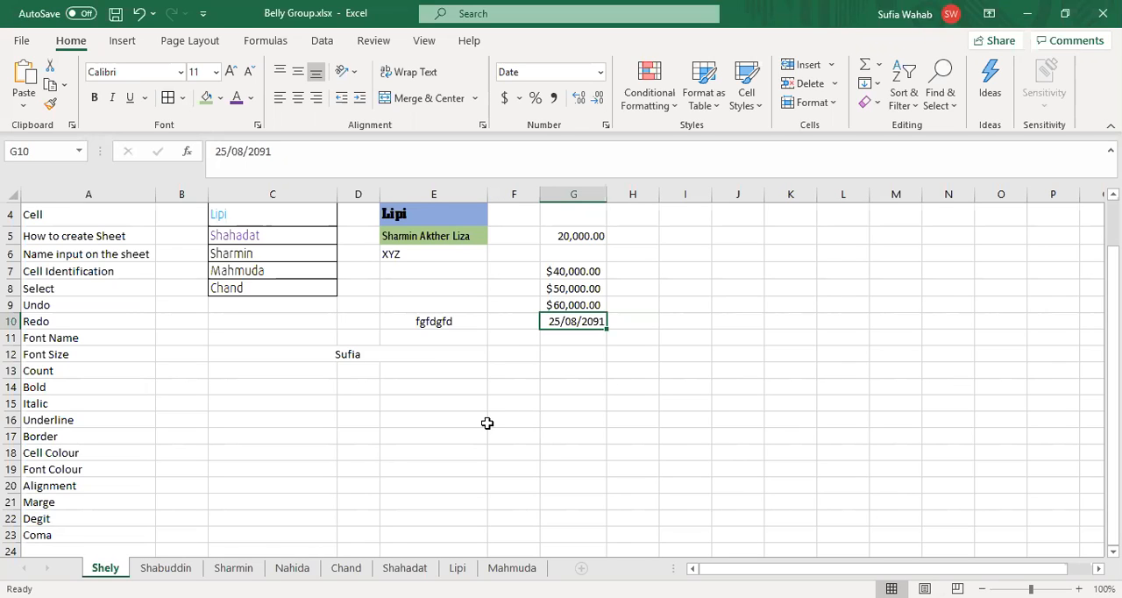
Step: Apply the Short Date format to cell G10 and confirm Date type *14/03/2012 in its detailed number format settings
left_click(601, 75)
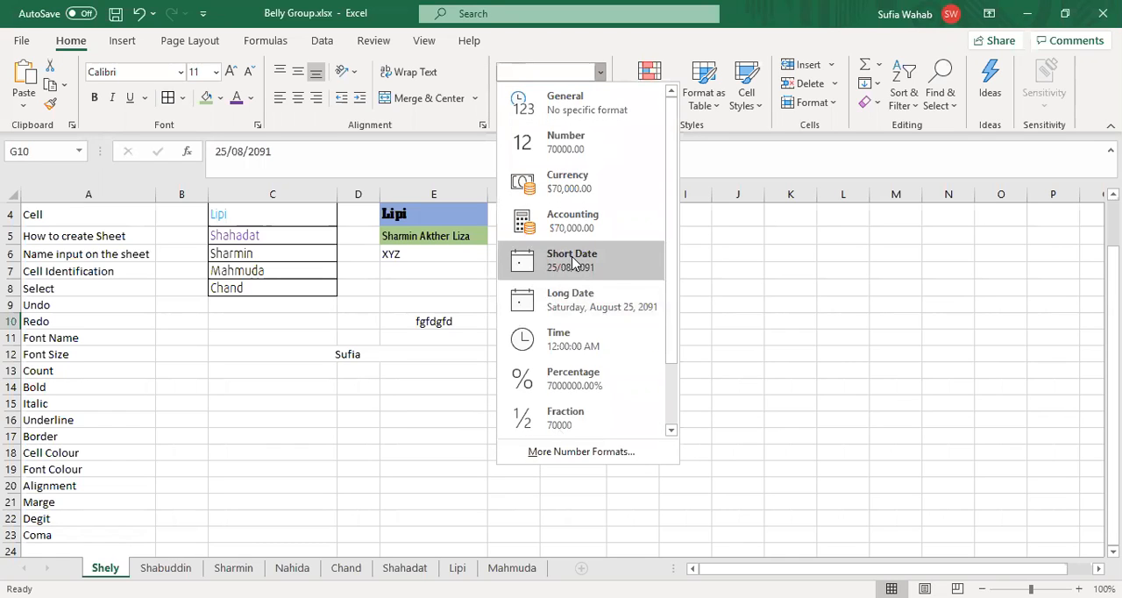
left_click(575, 264)
left_click(599, 72)
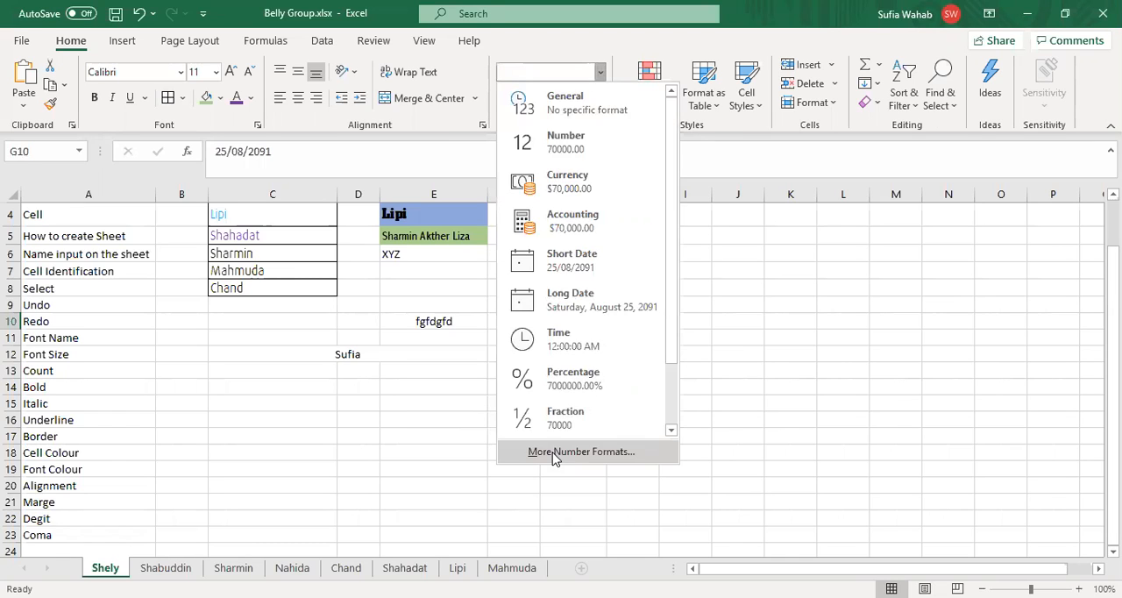
left_click(554, 452)
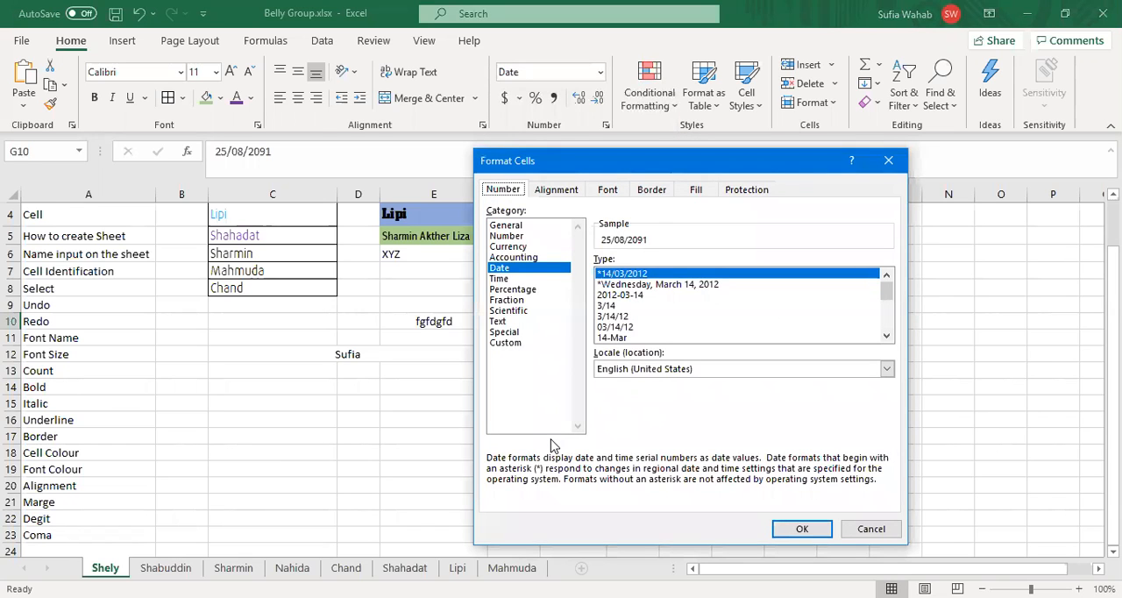
left_click(790, 529)
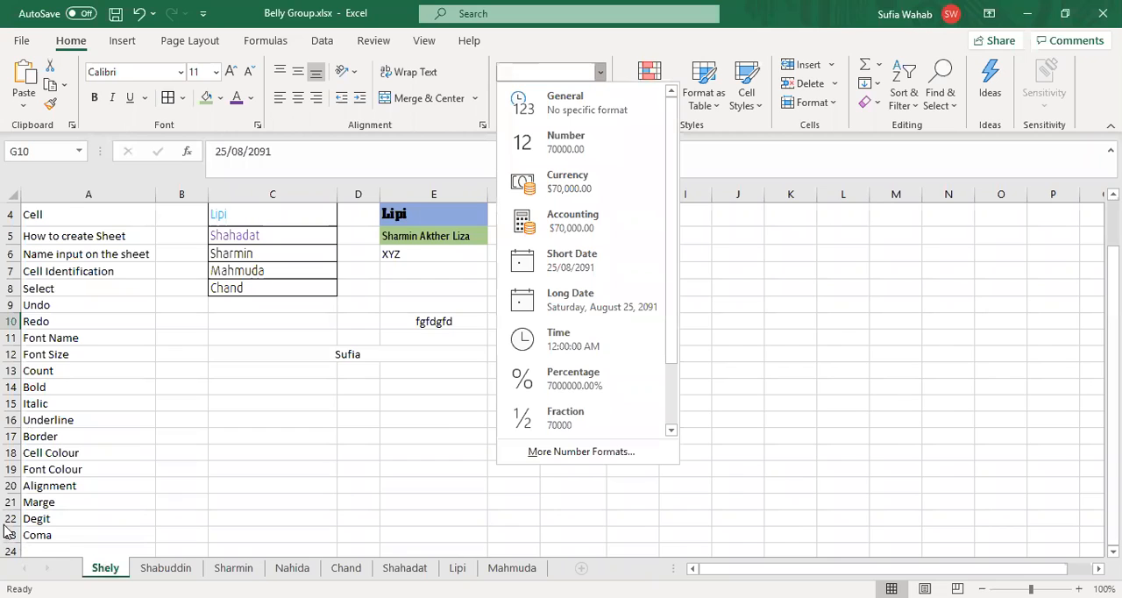
Step: Add the topics Number, Currency and Date to the list in cells A24 to A26
left_click(48, 541)
left_click(40, 537)
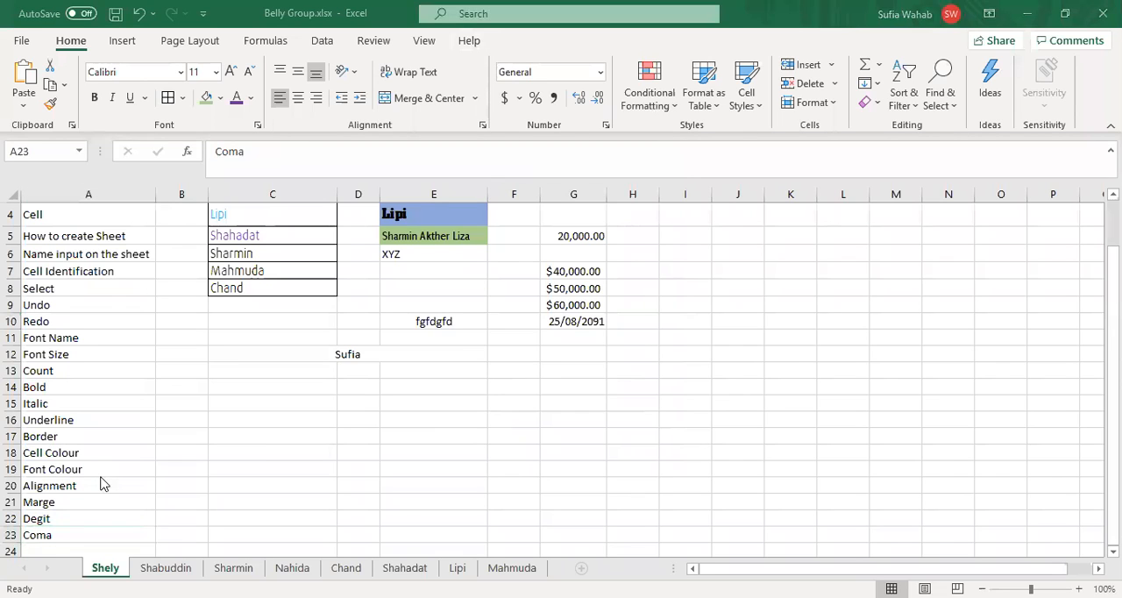
left_click(48, 550)
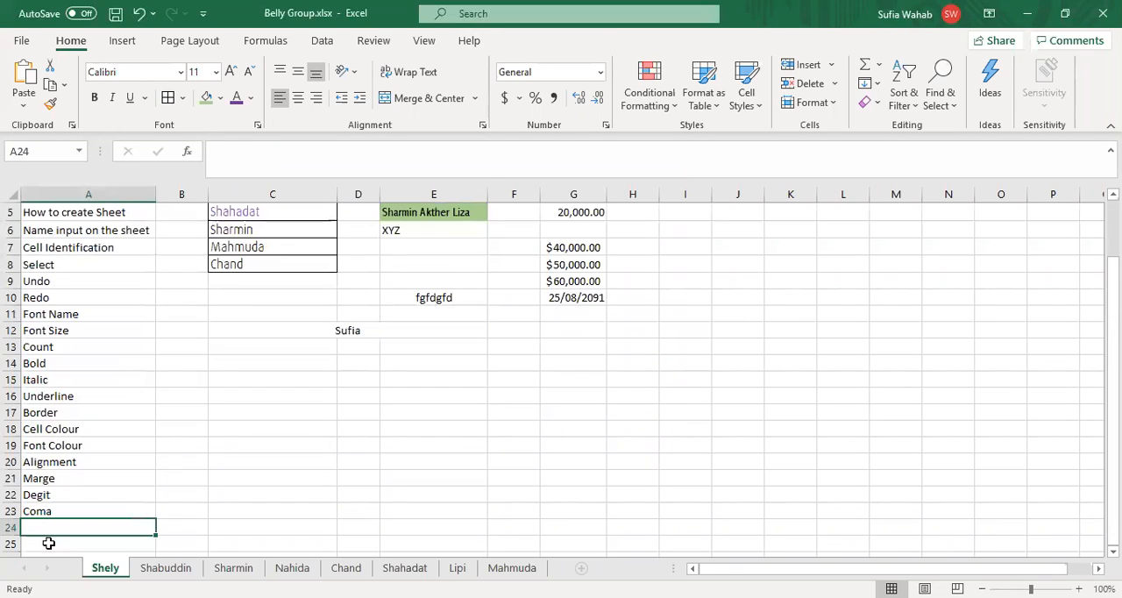
type("Num")
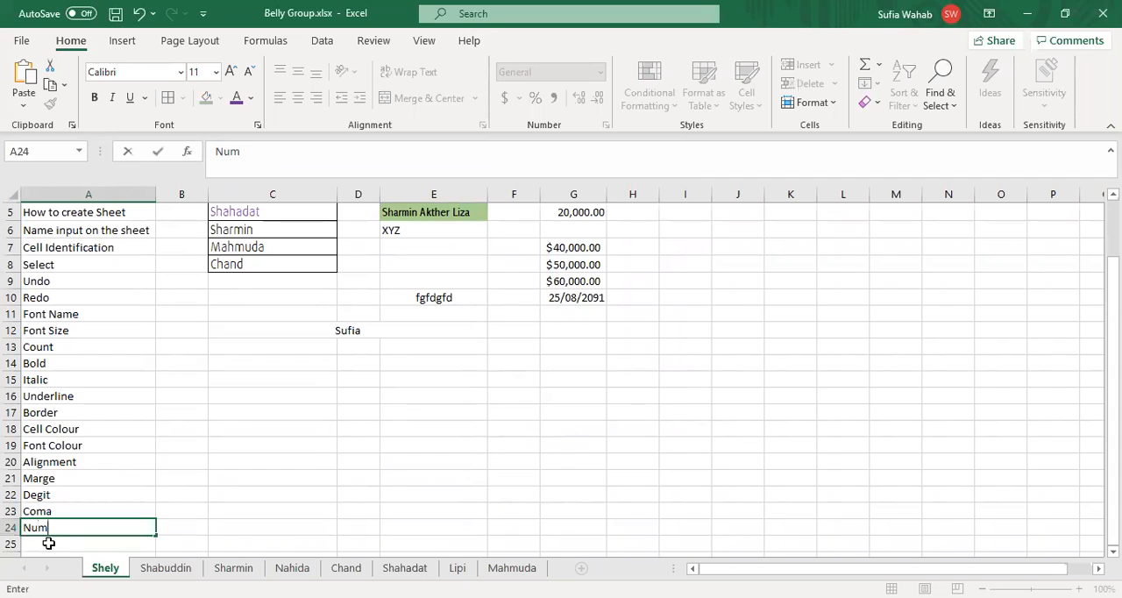
type("ber")
key("Return")
type("Currency")
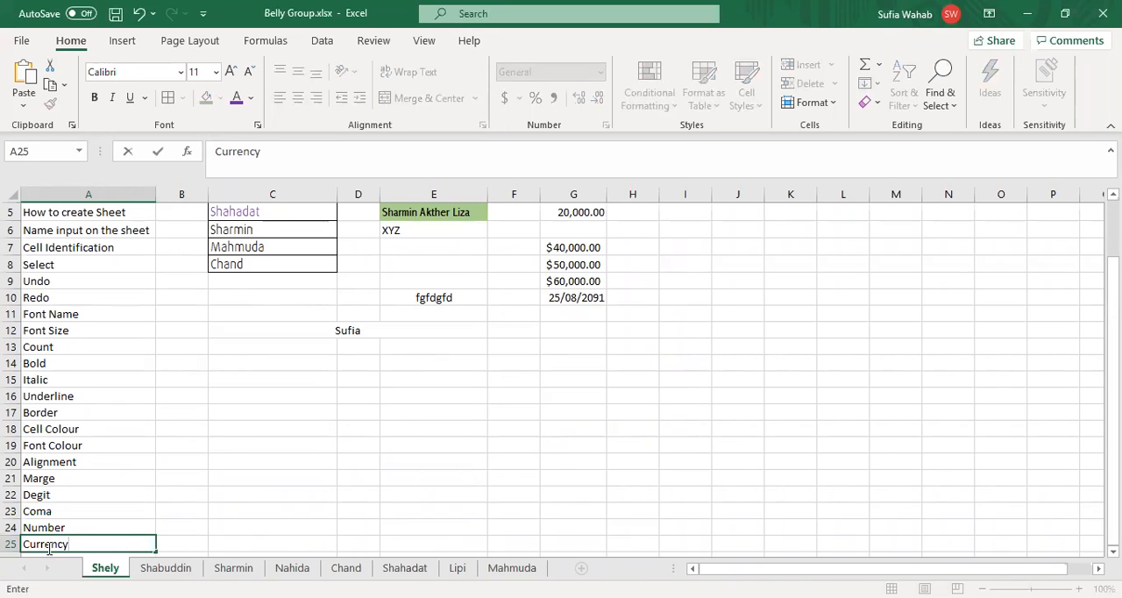
key("Return")
type("Date")
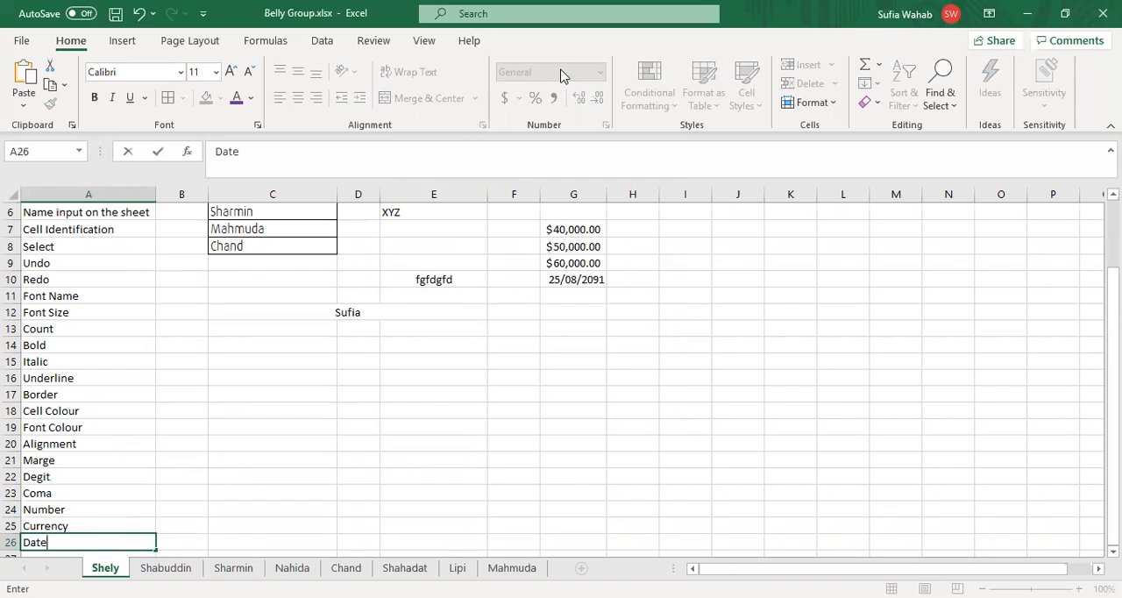
left_click(426, 313)
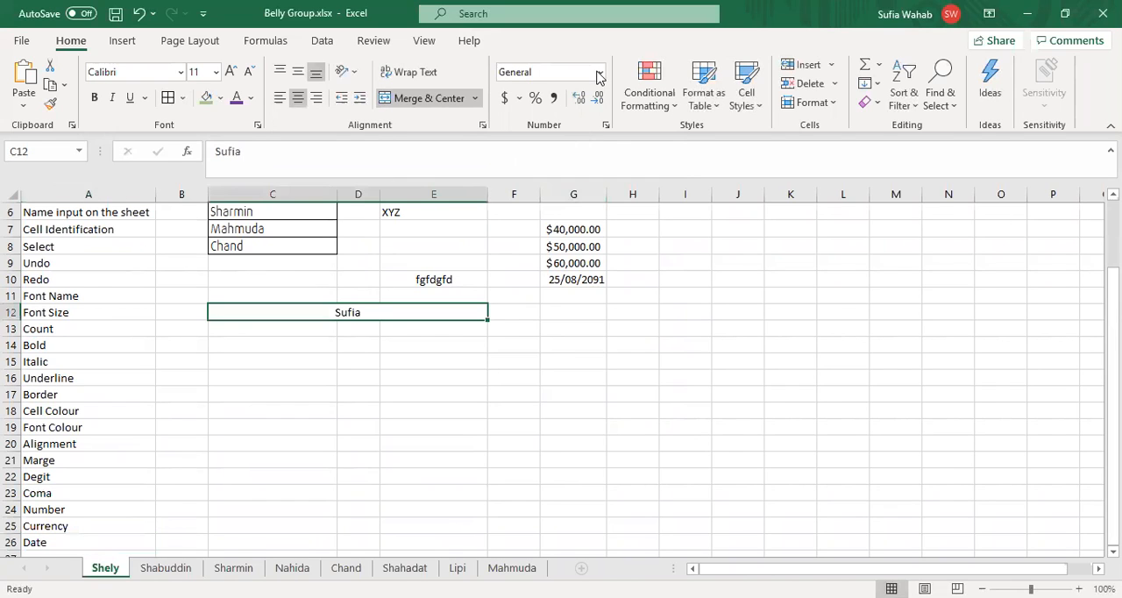
Step: Check the available number formats from empty cell J7 and add the topic Accounting in cell A27
left_click(723, 225)
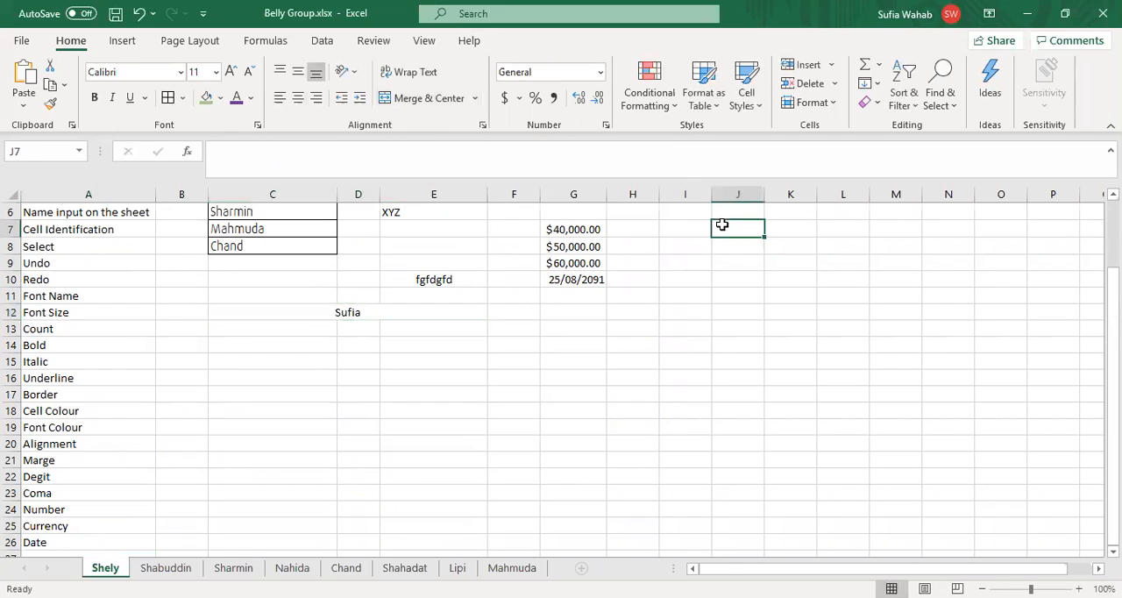
left_click(584, 55)
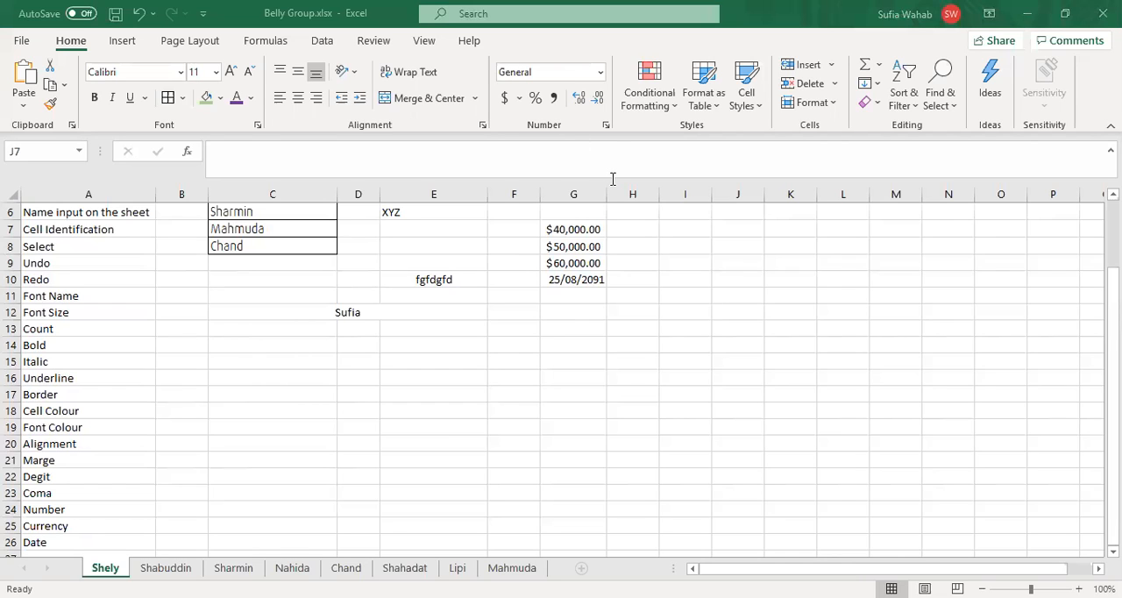
left_click(602, 76)
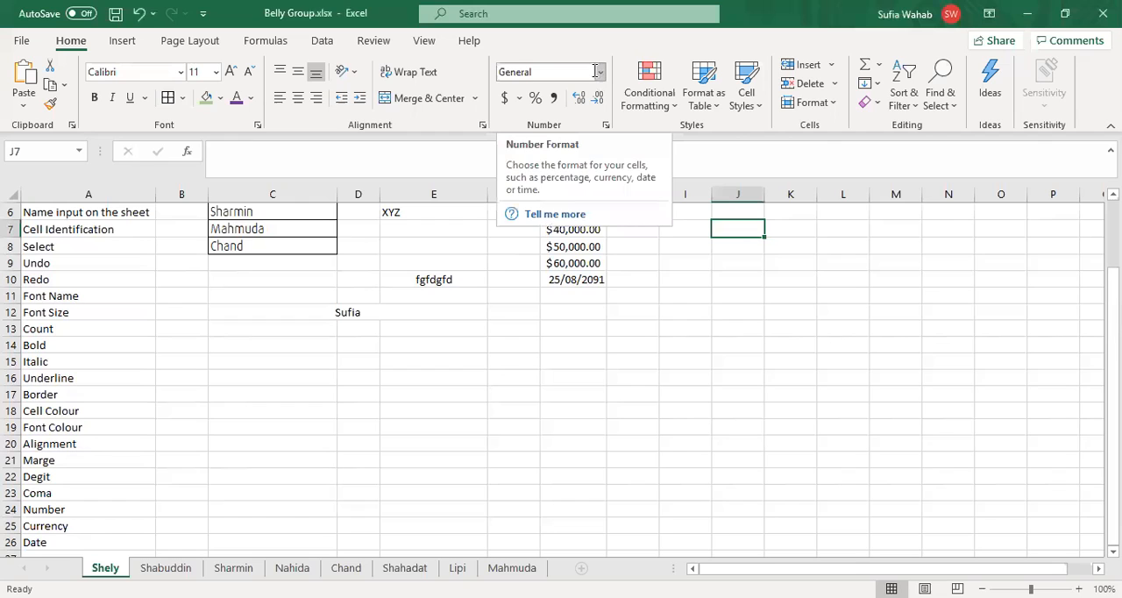
left_click(600, 76)
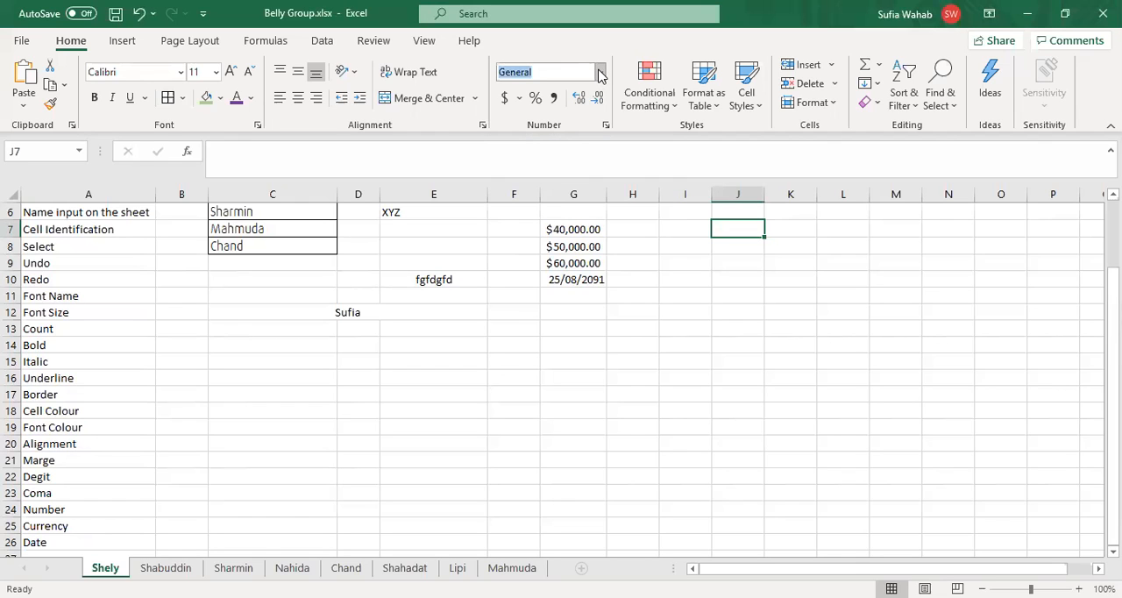
left_click(600, 76)
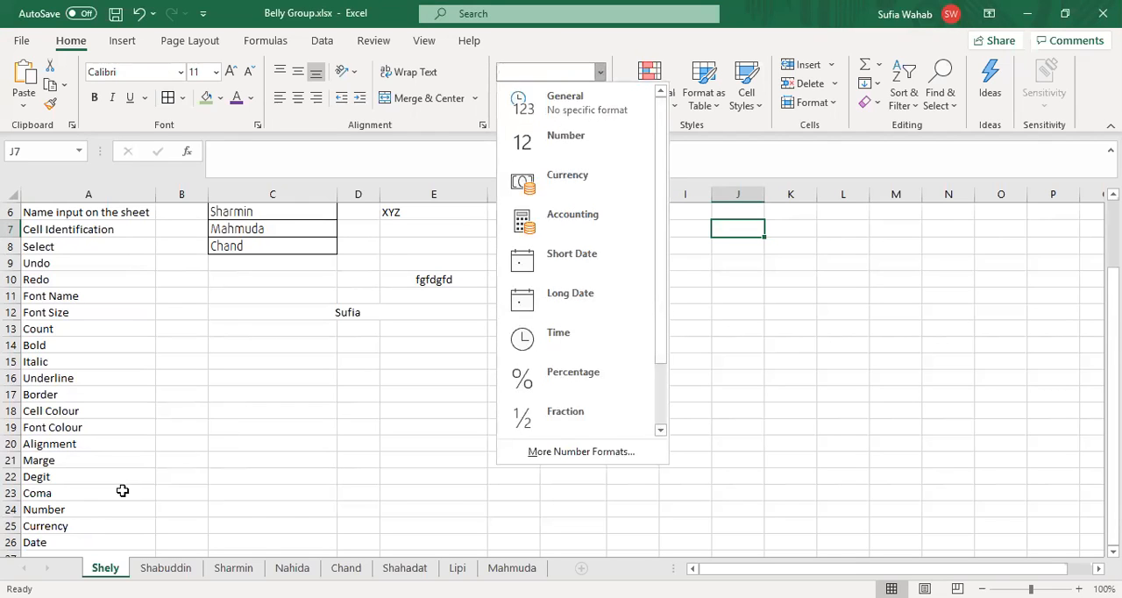
left_click(101, 511)
left_click(88, 543)
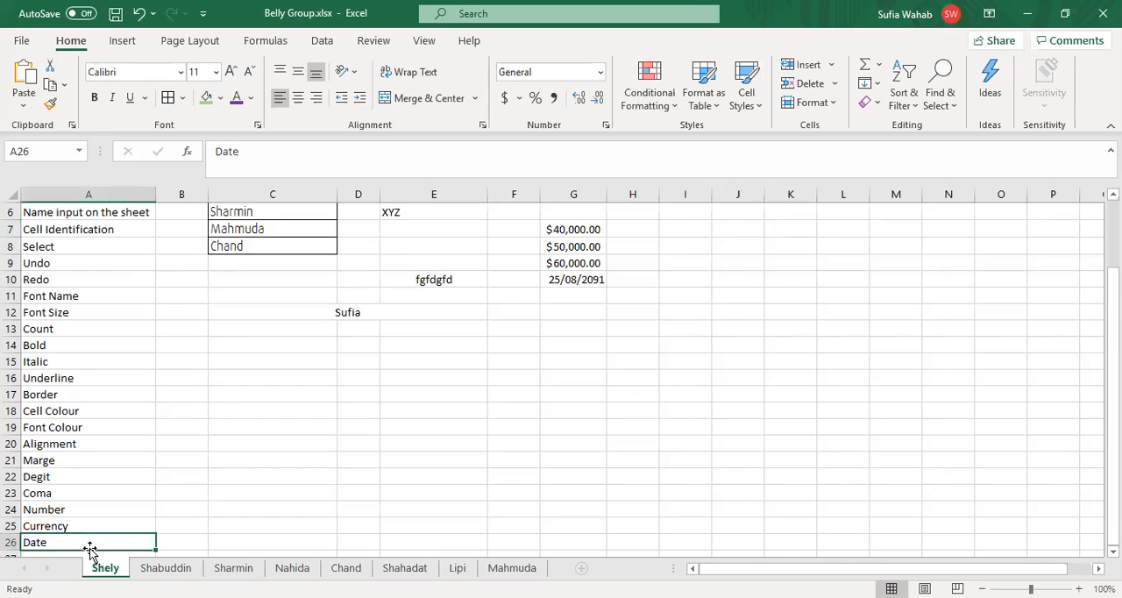
key("Down")
type("Accounti")
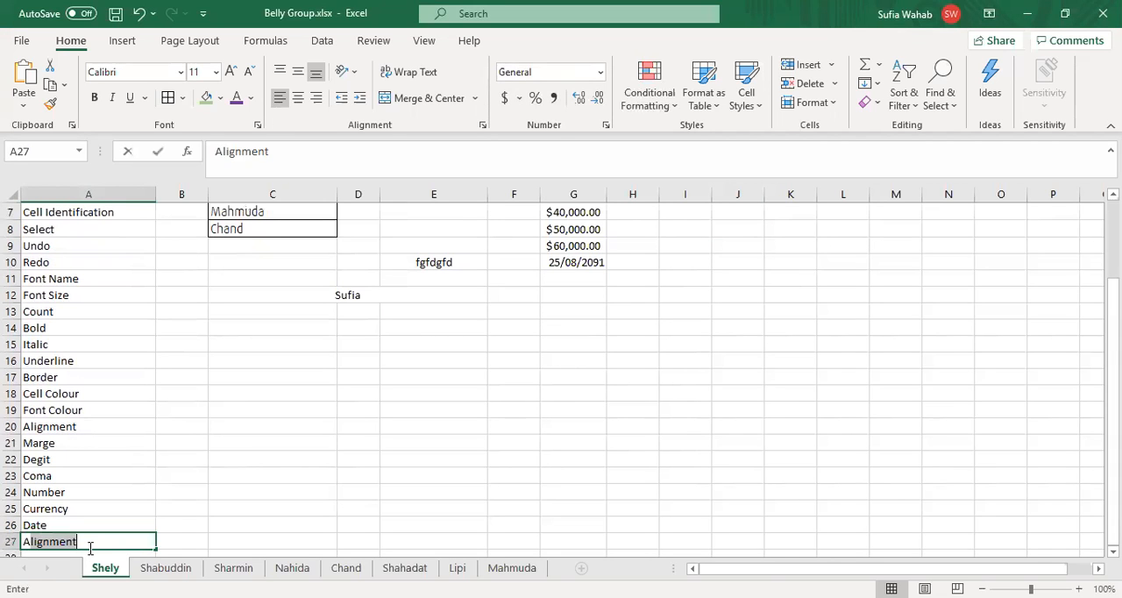
type("ng")
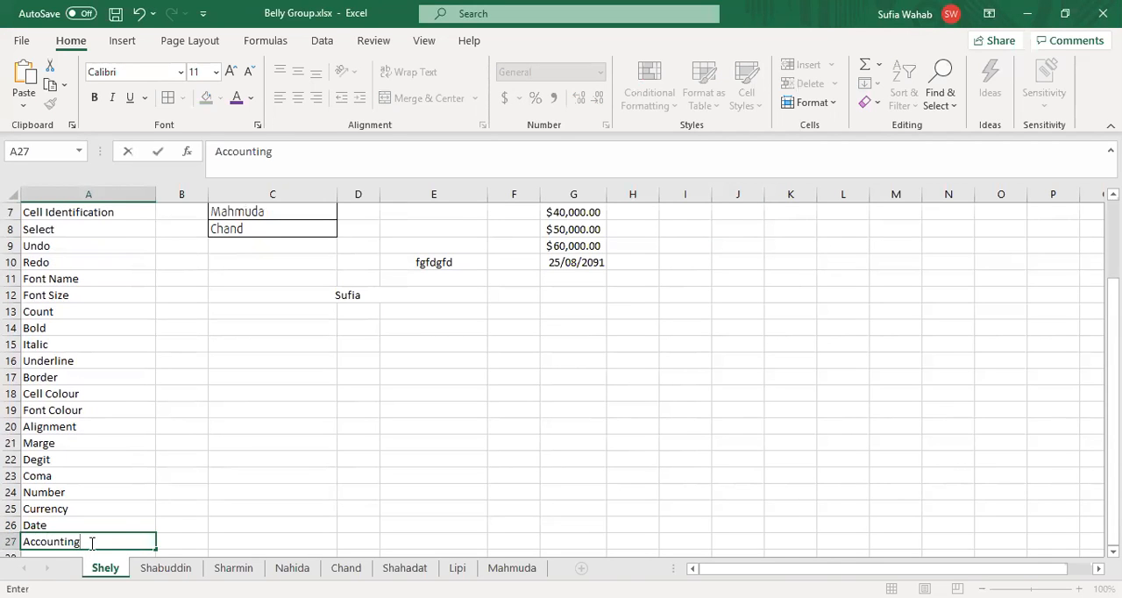
left_click(181, 489)
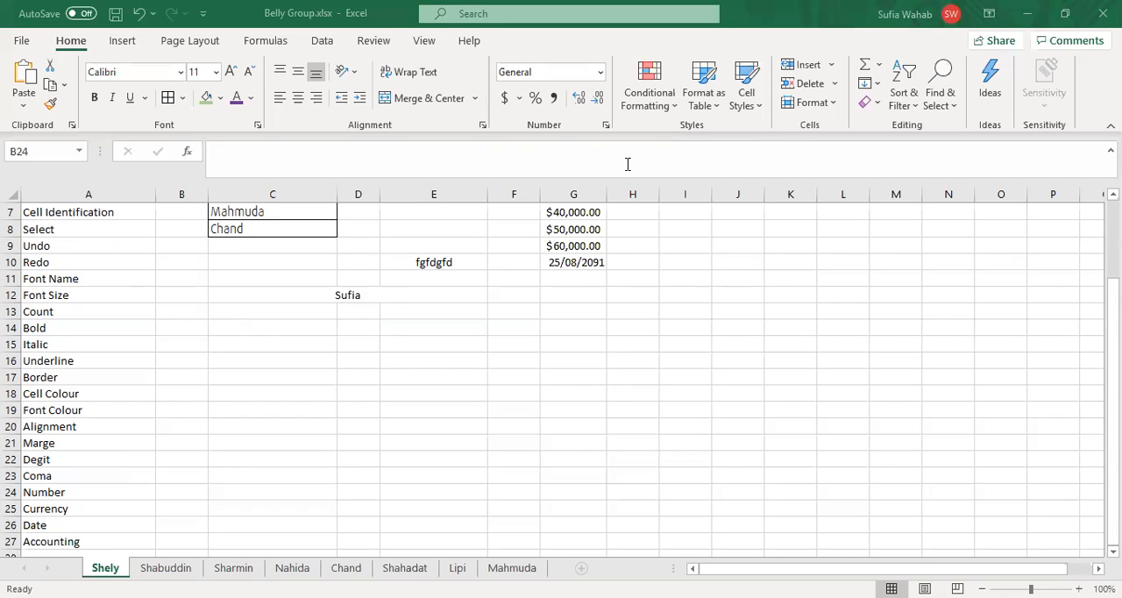
Step: Enter 40000 in cell G12 and apply the Accounting number format to it
left_click(574, 295)
type("40000")
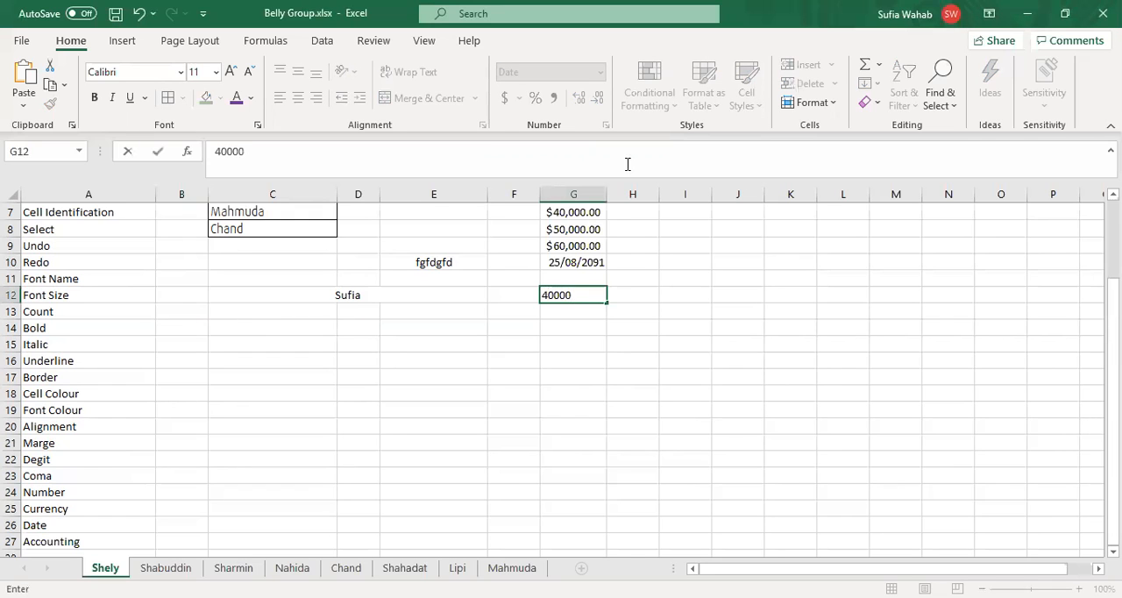
key("Return")
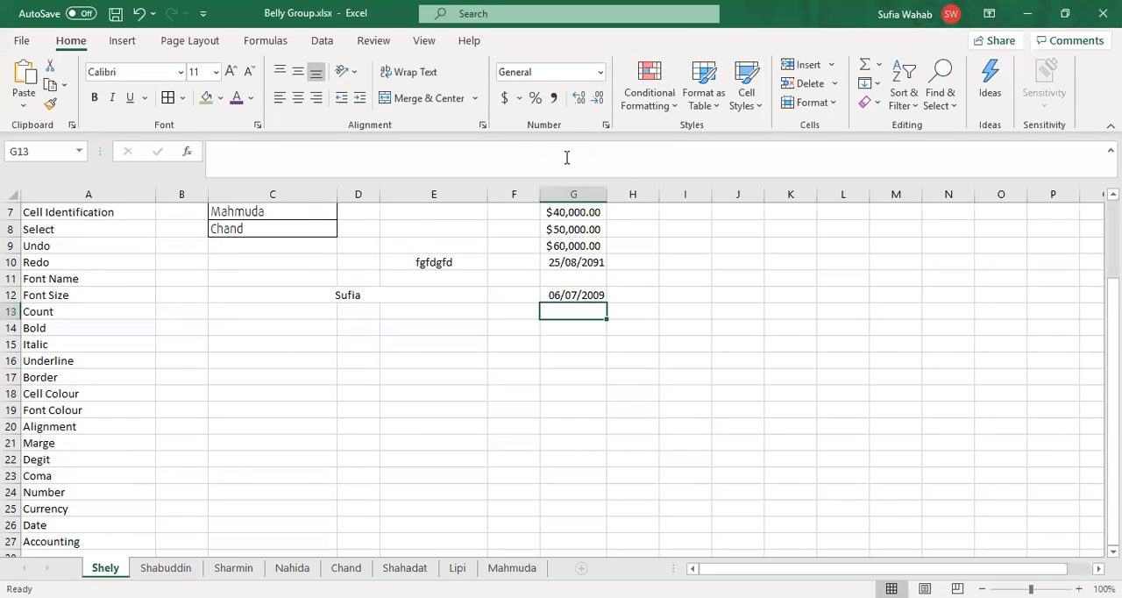
key("Up")
left_click(602, 73)
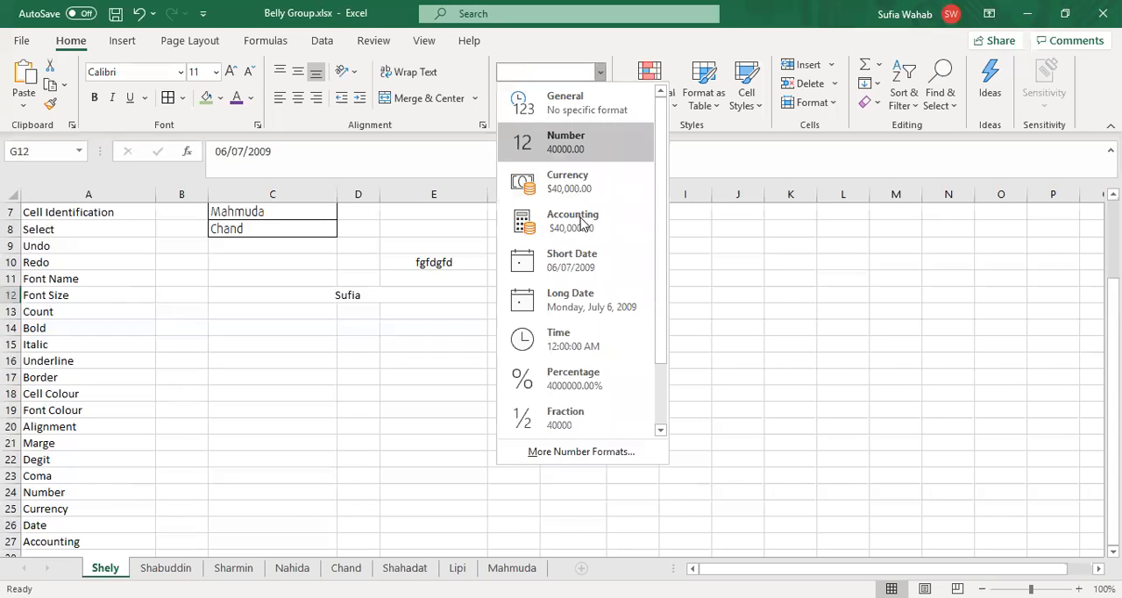
left_click(582, 225)
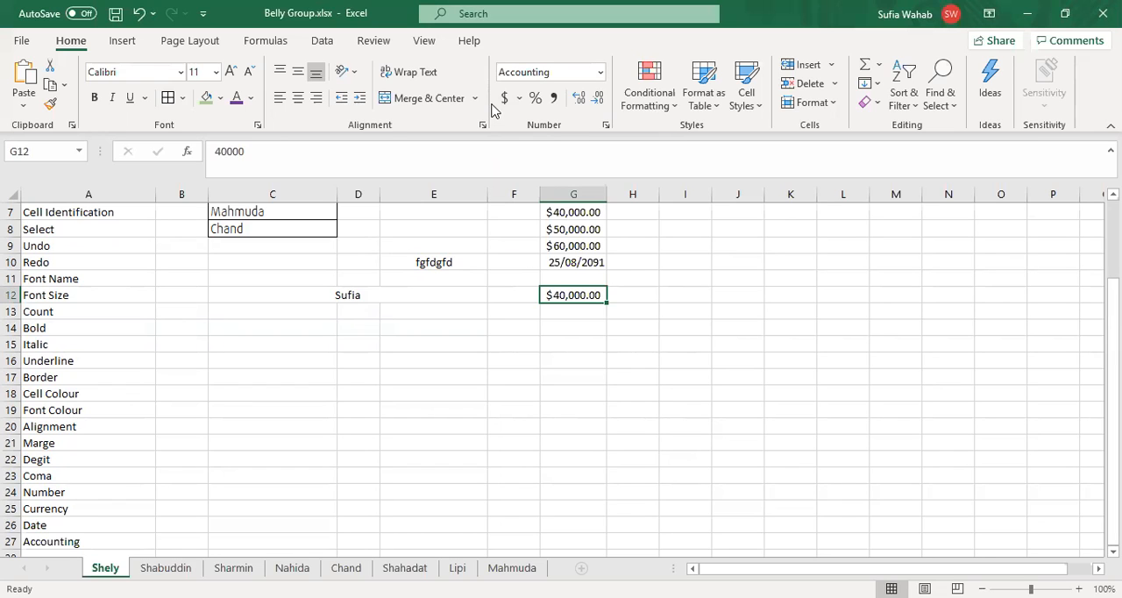
Step: Examine the detailed Accounting format settings of cell G12, then close them without changing anything
left_click(600, 76)
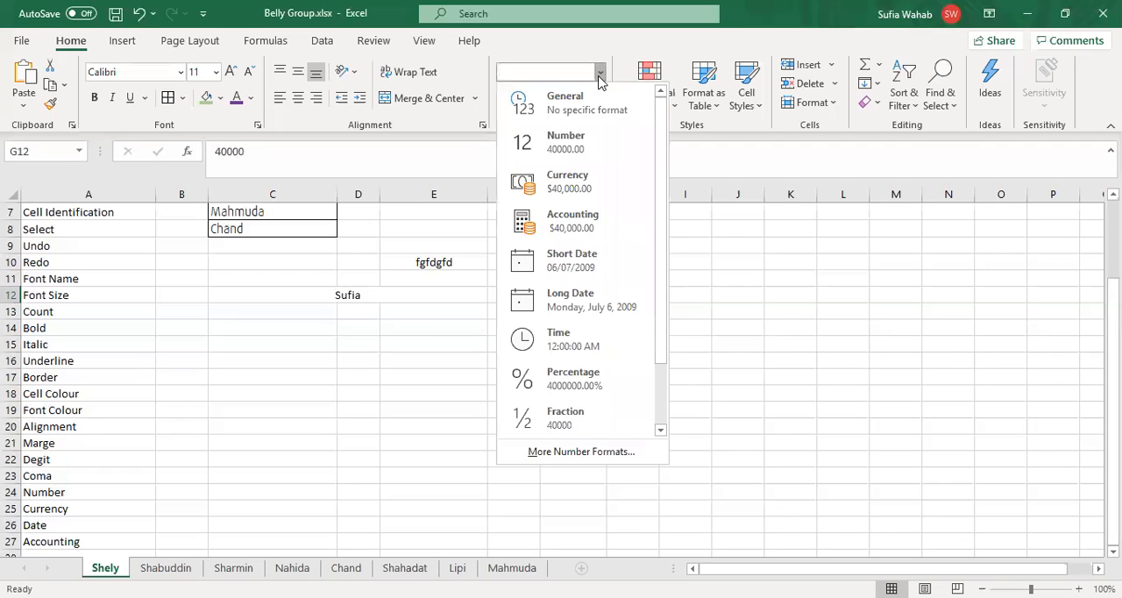
left_click(833, 275)
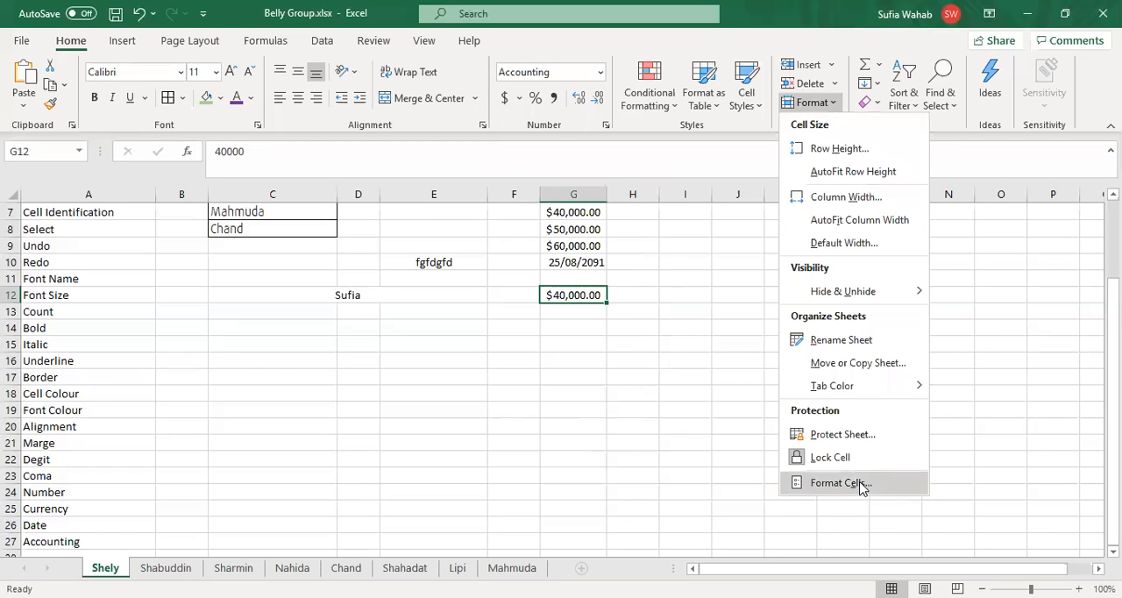
left_click(861, 489)
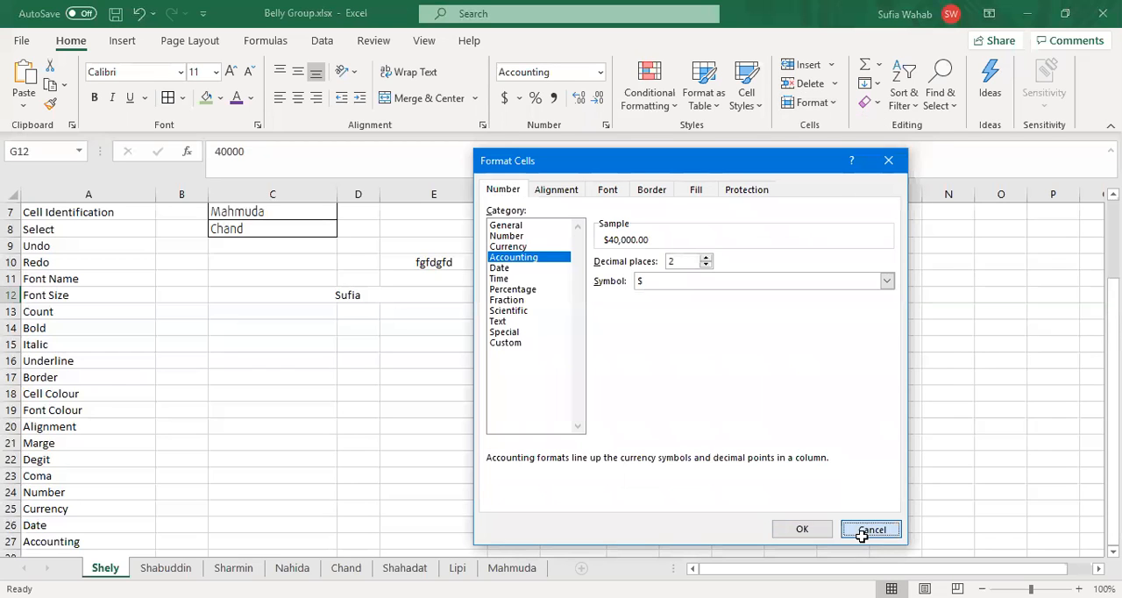
left_click(871, 529)
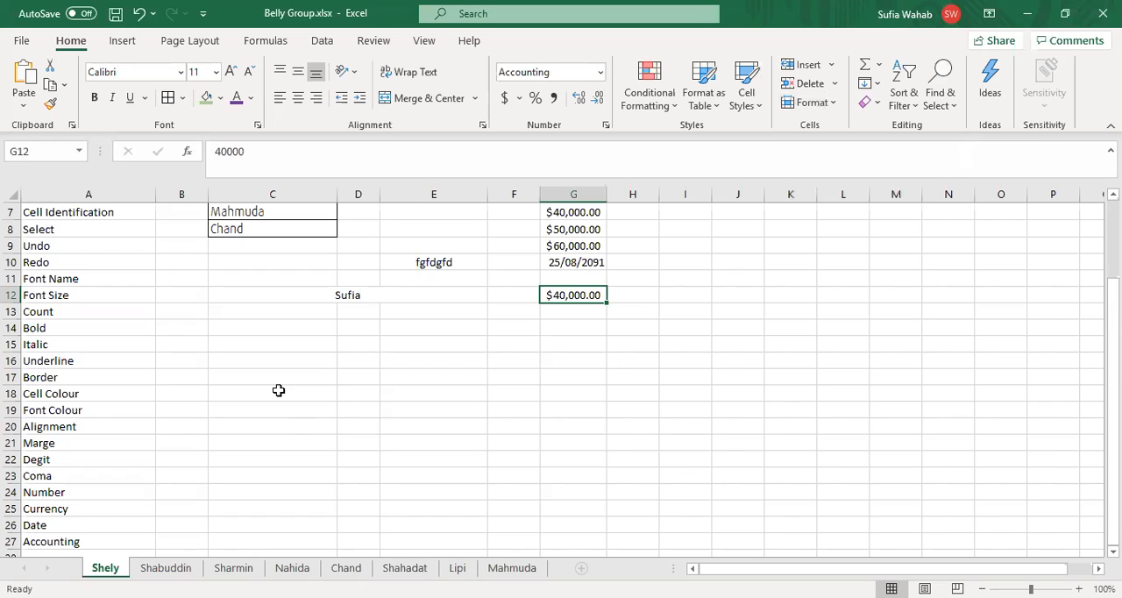
Step: Save the Belly Group.xlsx workbook under its existing name
left_click(356, 361)
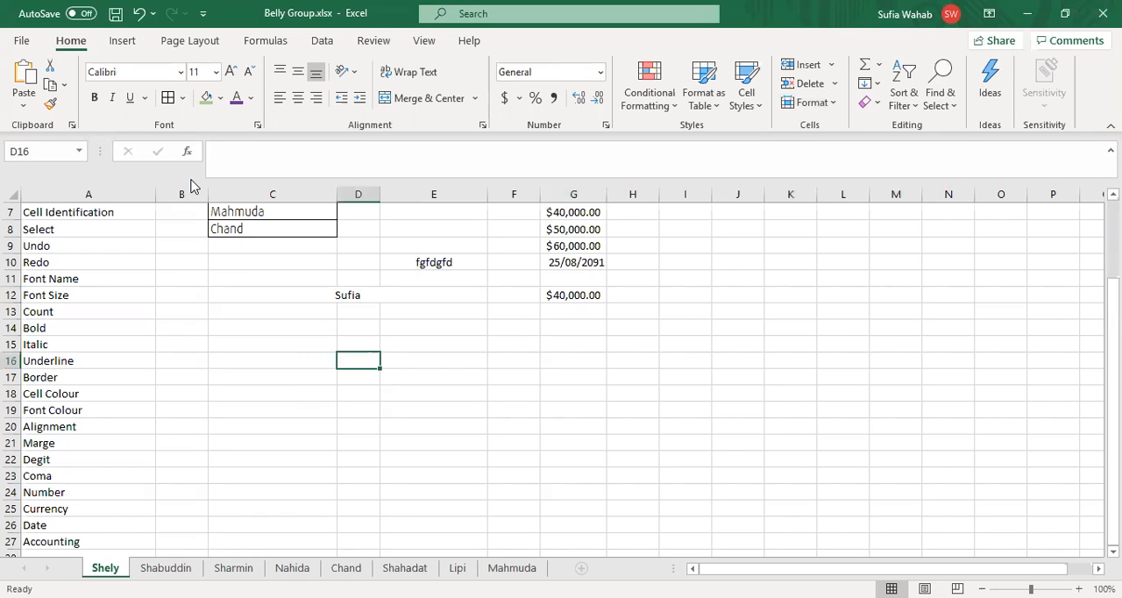
left_click(21, 42)
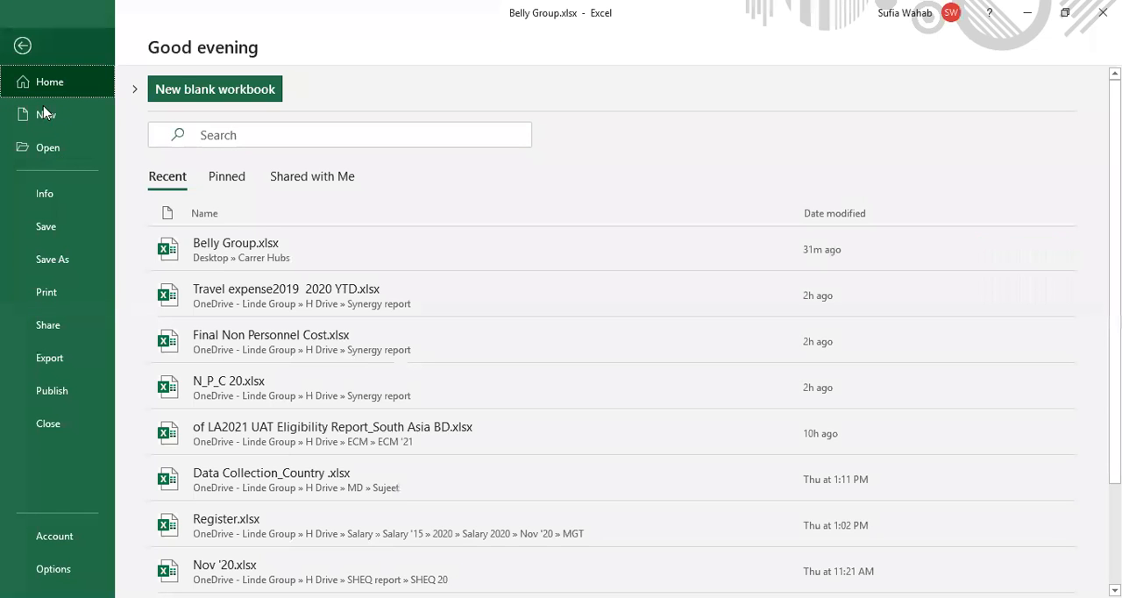
left_click(46, 230)
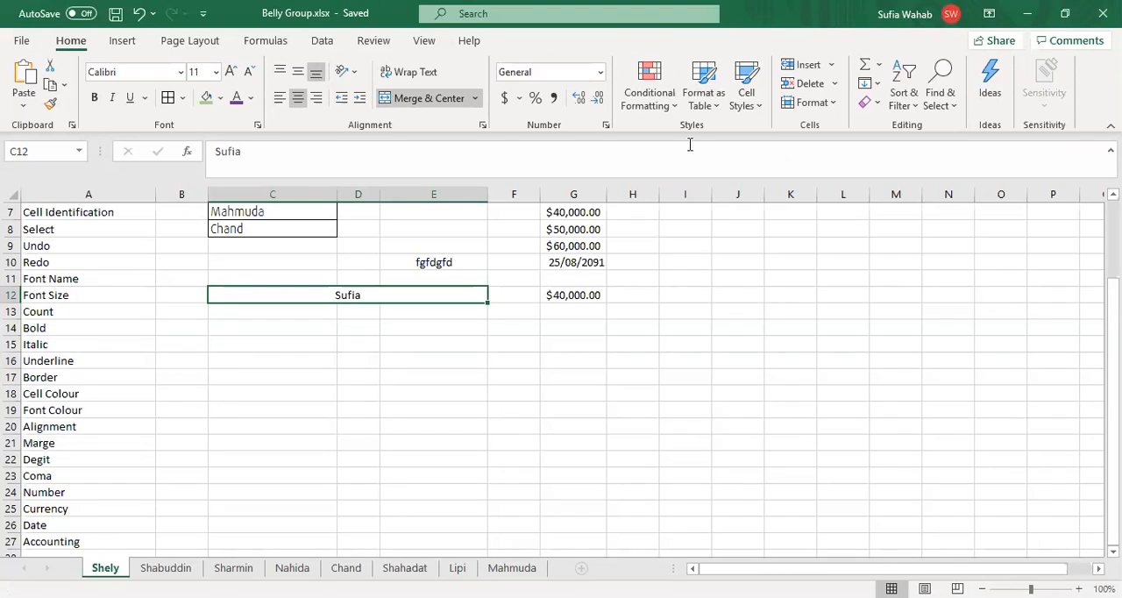
key("Right")
key("Right")
key("Right")
key("Right")
key("Right")
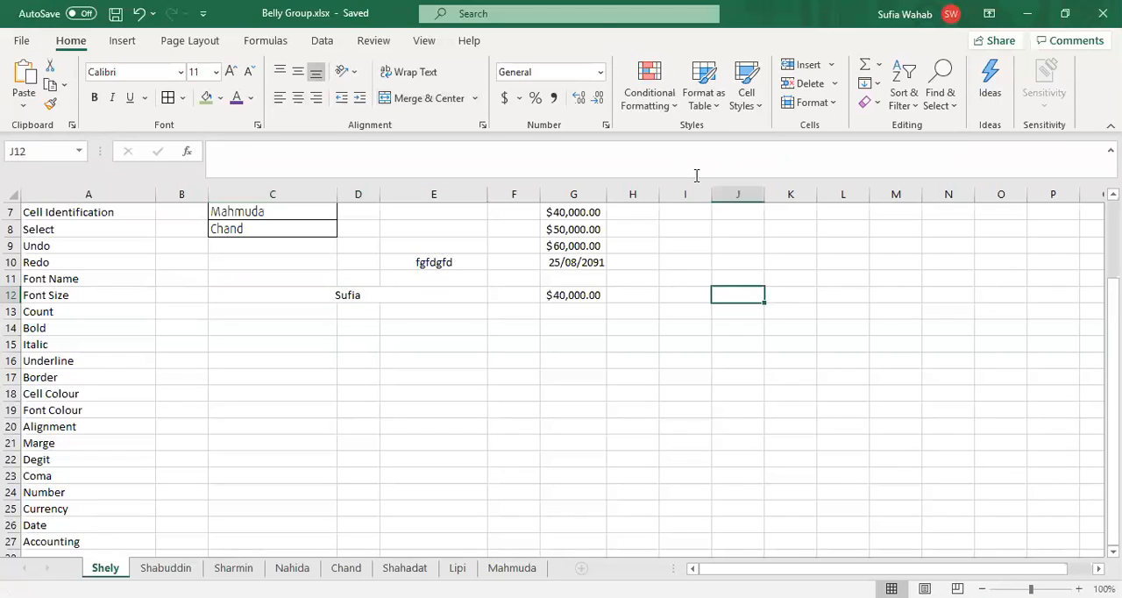